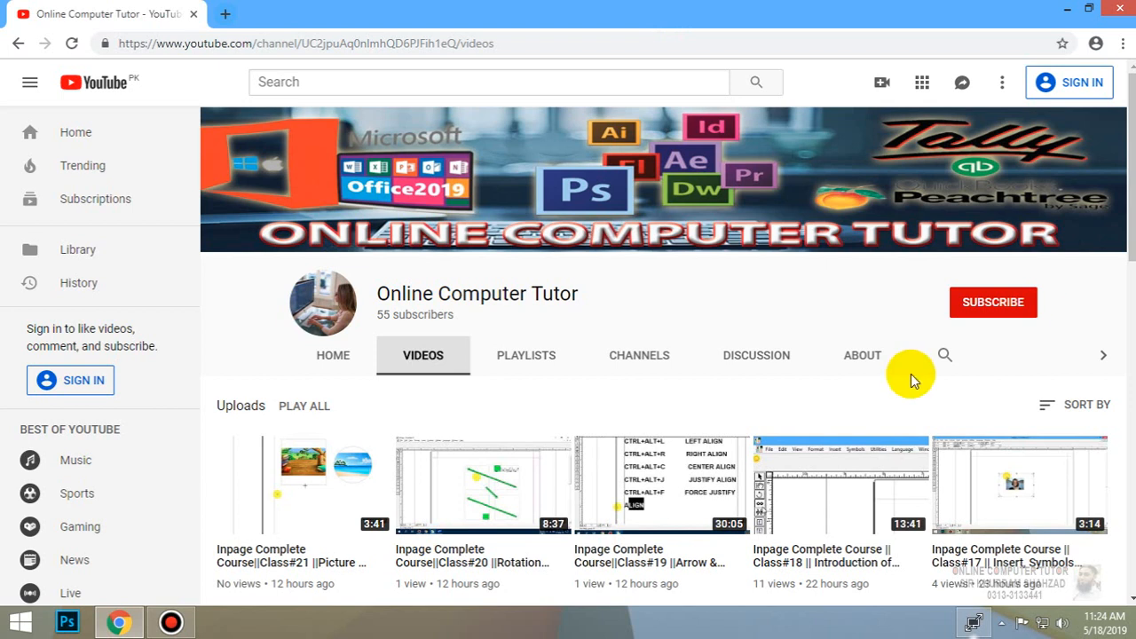
Minimise the browser, launch InPage from the desktop shortcut and dismiss its startup warning.
click(1068, 10)
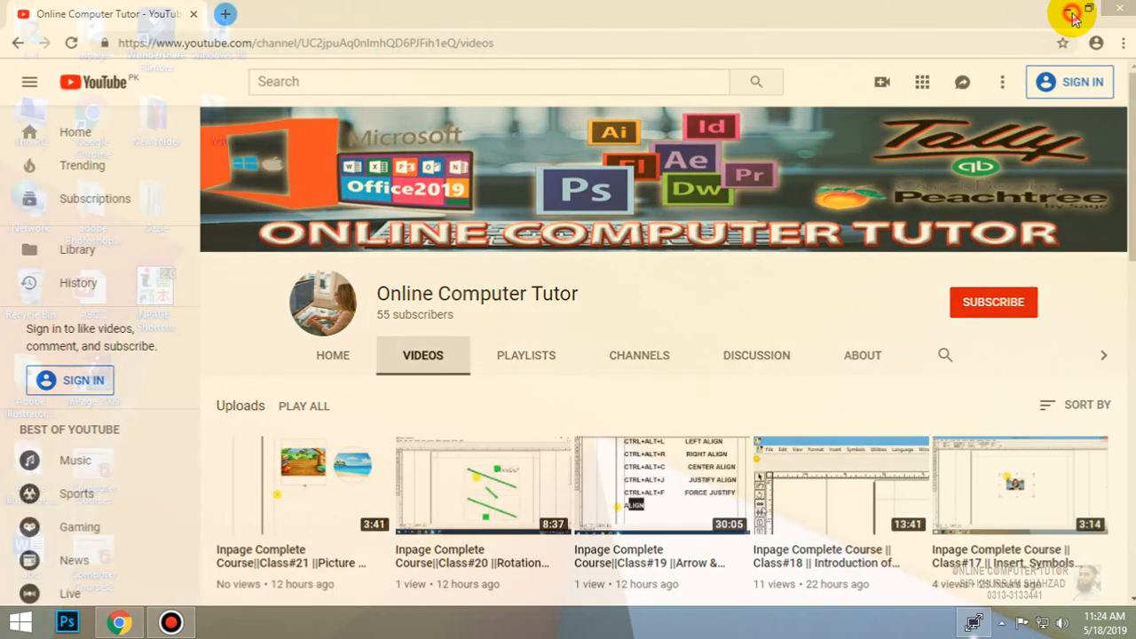
double_click(174, 313)
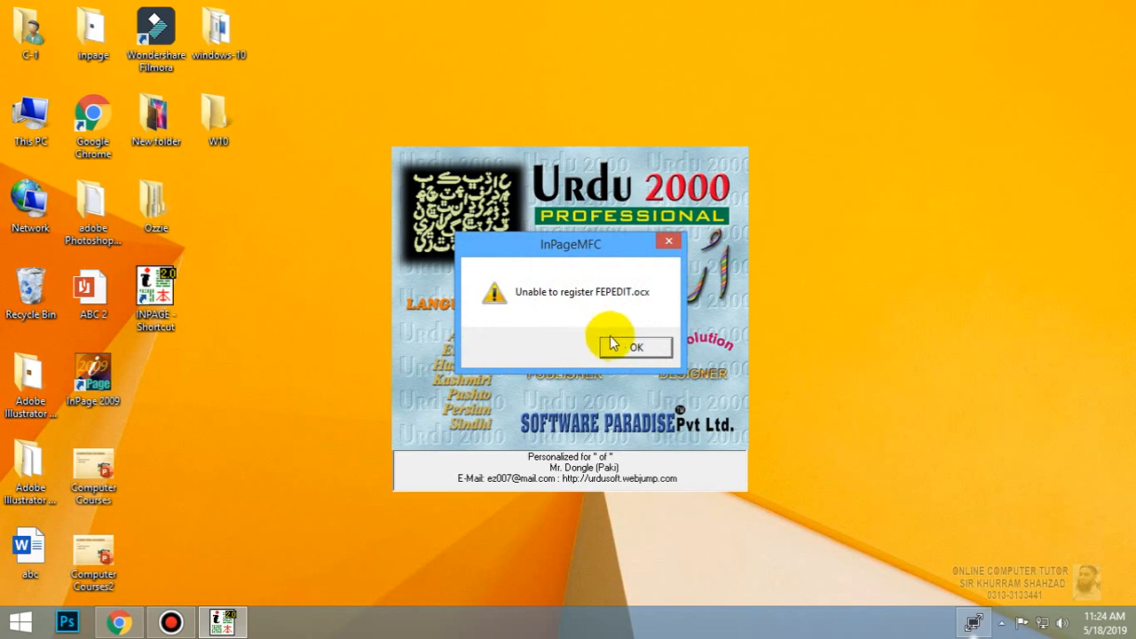
click(611, 344)
click(626, 346)
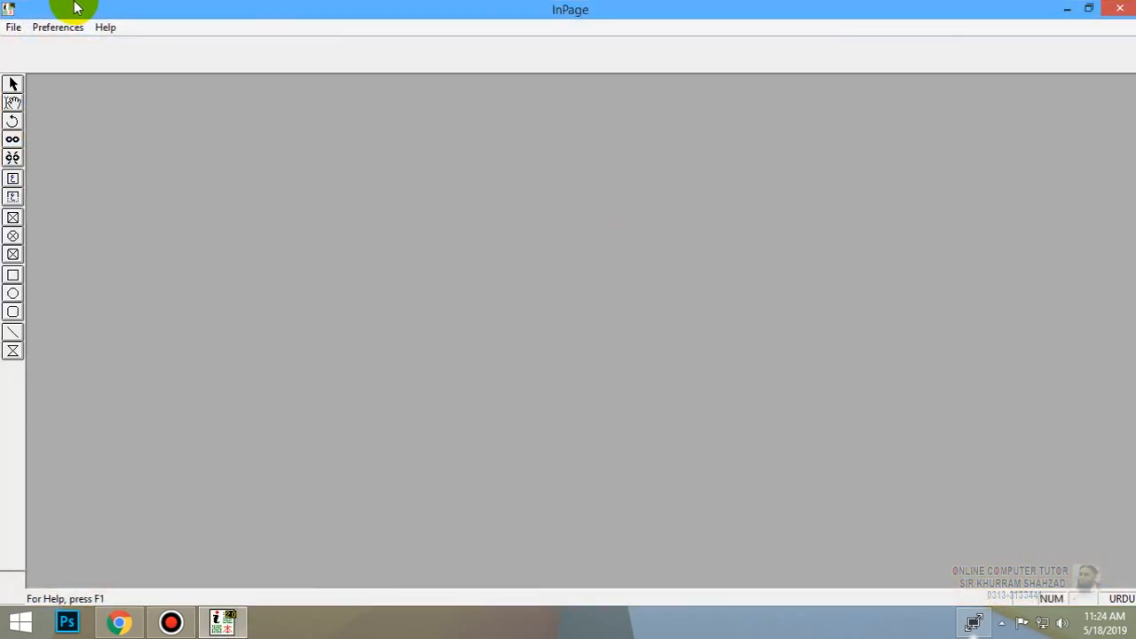
Create a one-page A4 portrait document with the default margins and place the text cursor in its text box.
click(14, 27)
click(40, 43)
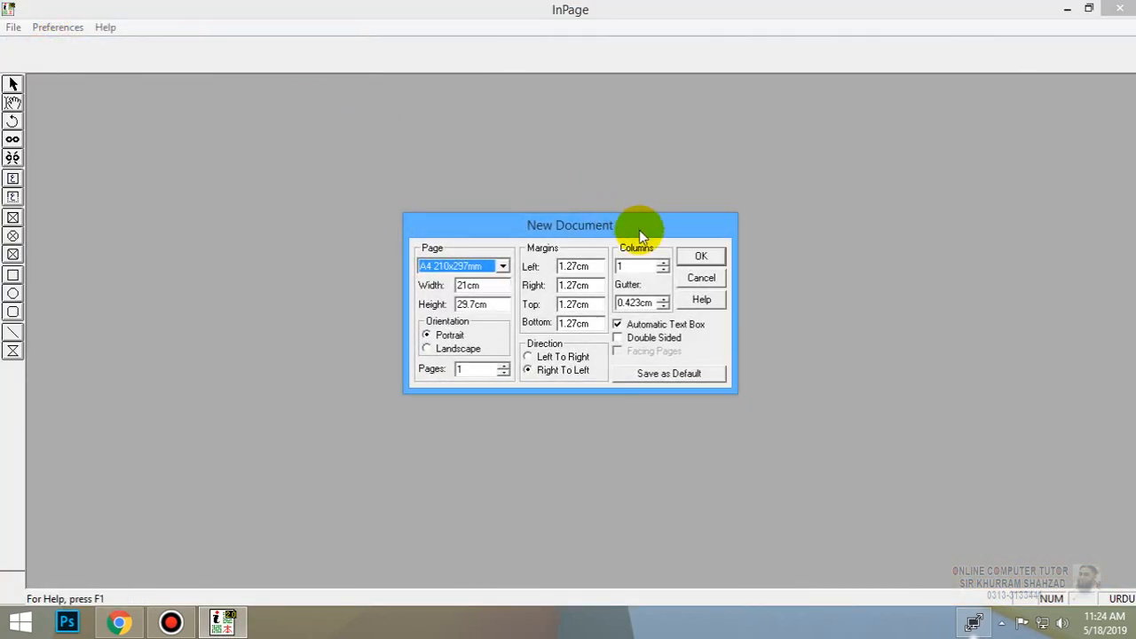
click(697, 255)
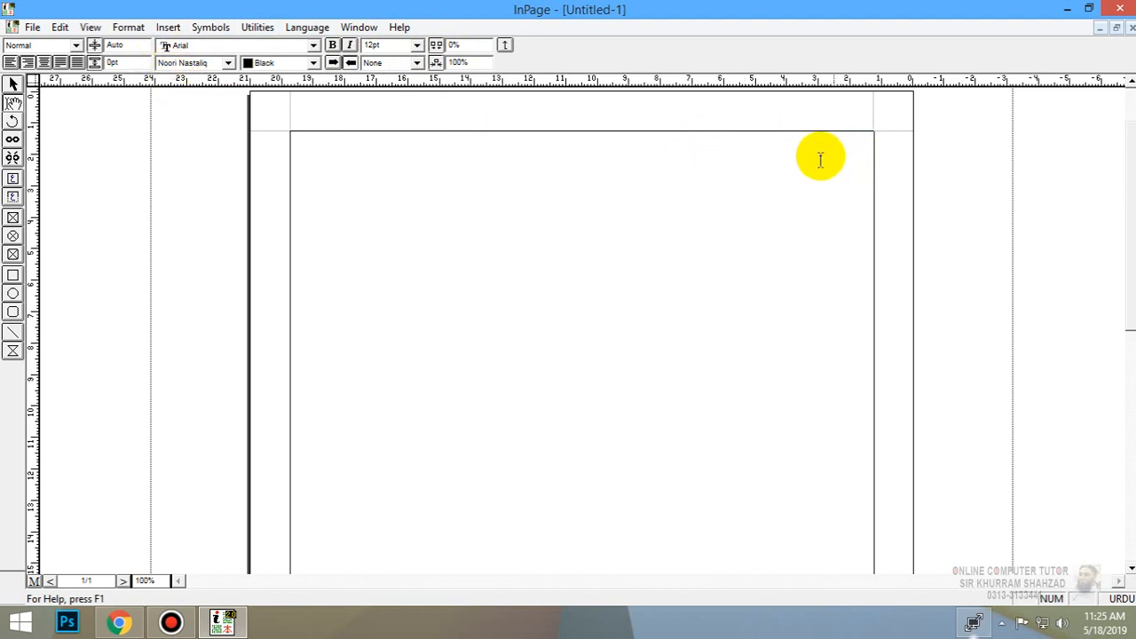
click(606, 159)
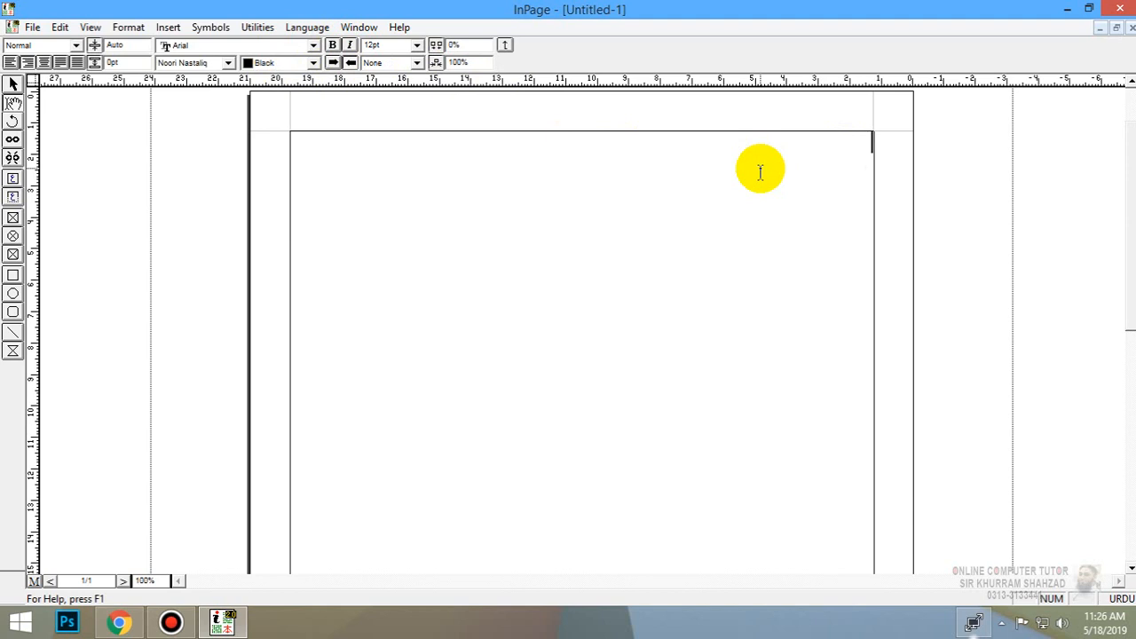
Examine the style sheet definitions, the style selector and the naming prompt for a new style sheet.
click(120, 31)
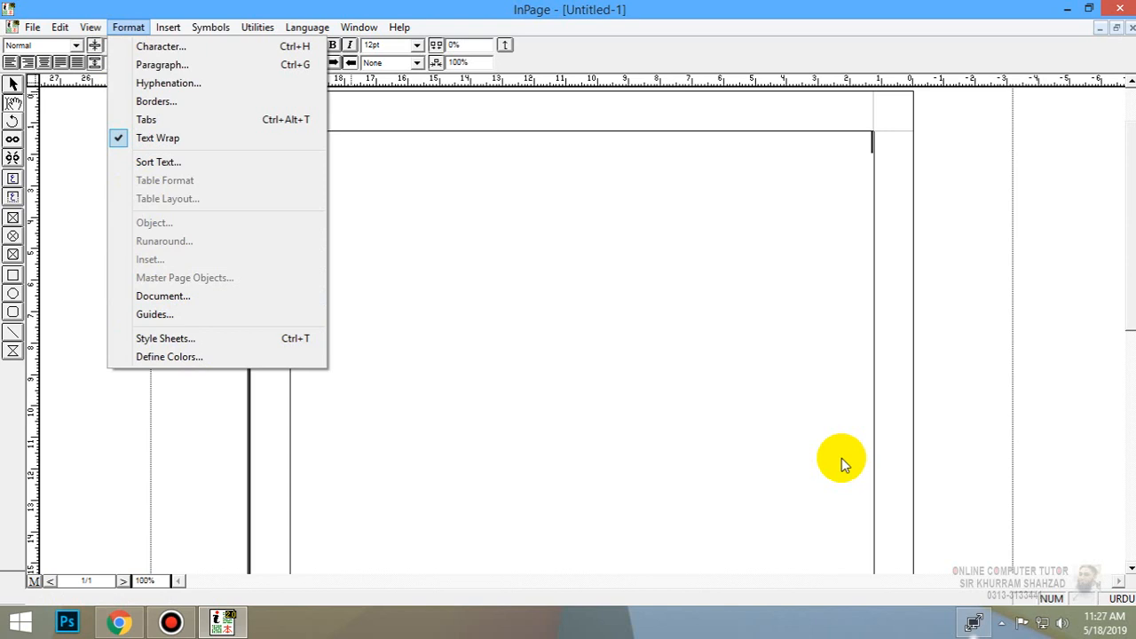
click(195, 344)
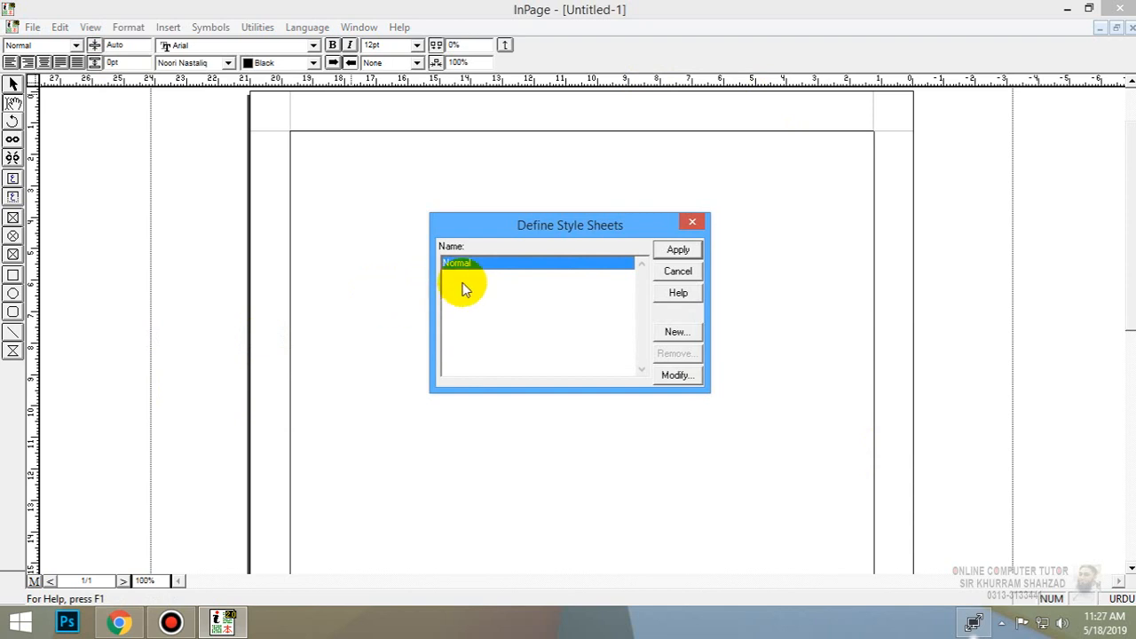
drag(627, 230, 685, 190)
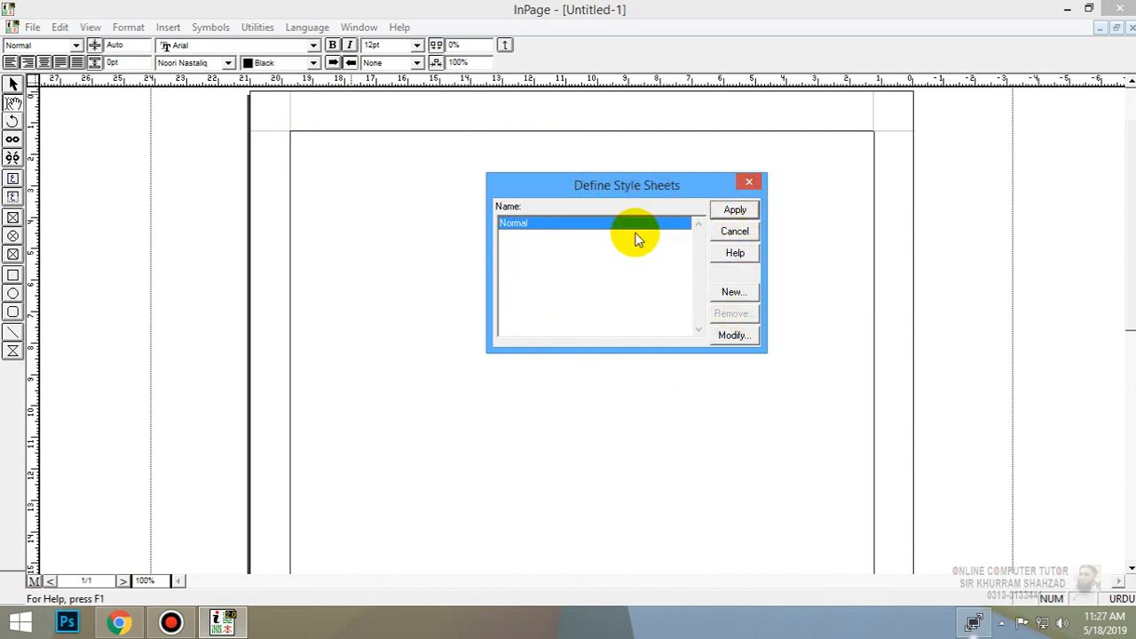
key(Escape)
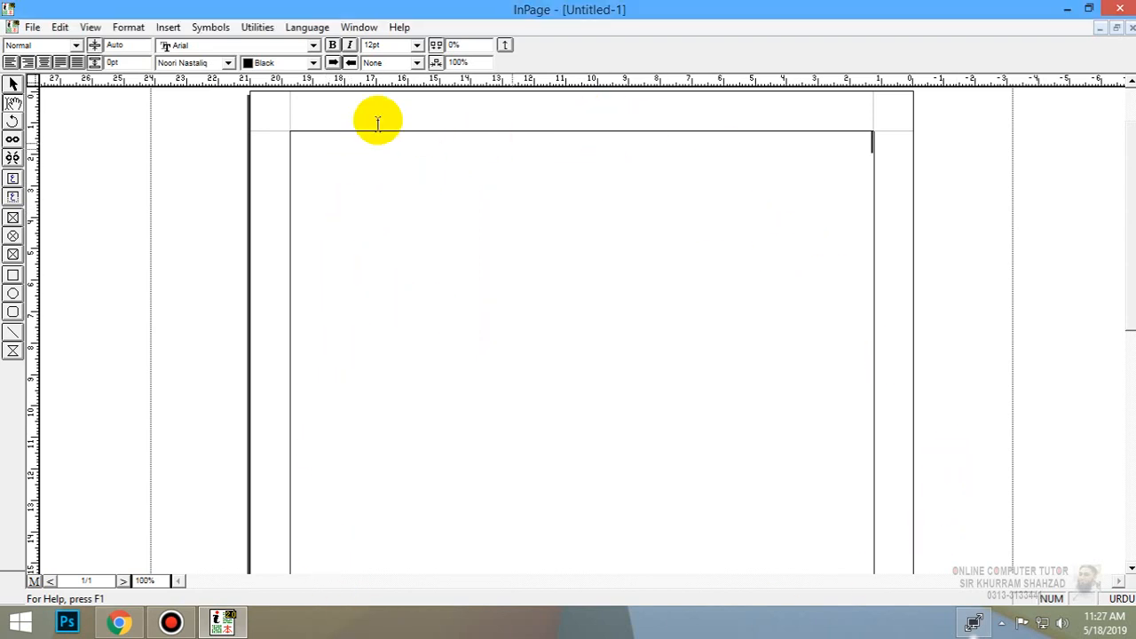
click(34, 49)
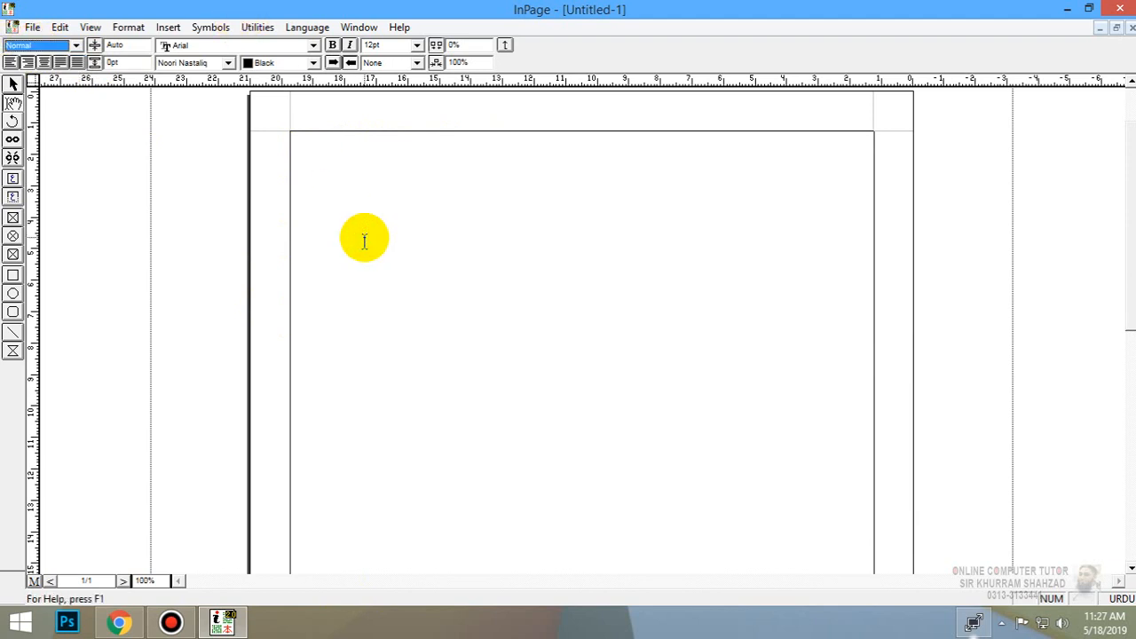
click(411, 251)
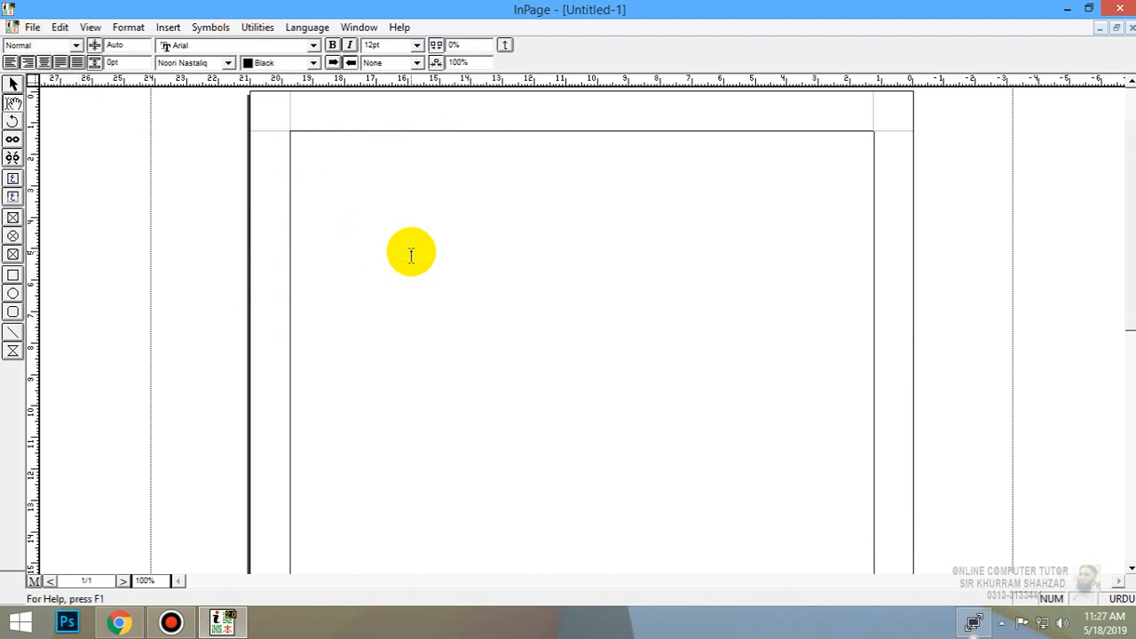
key(F11)
drag(538, 228, 548, 129)
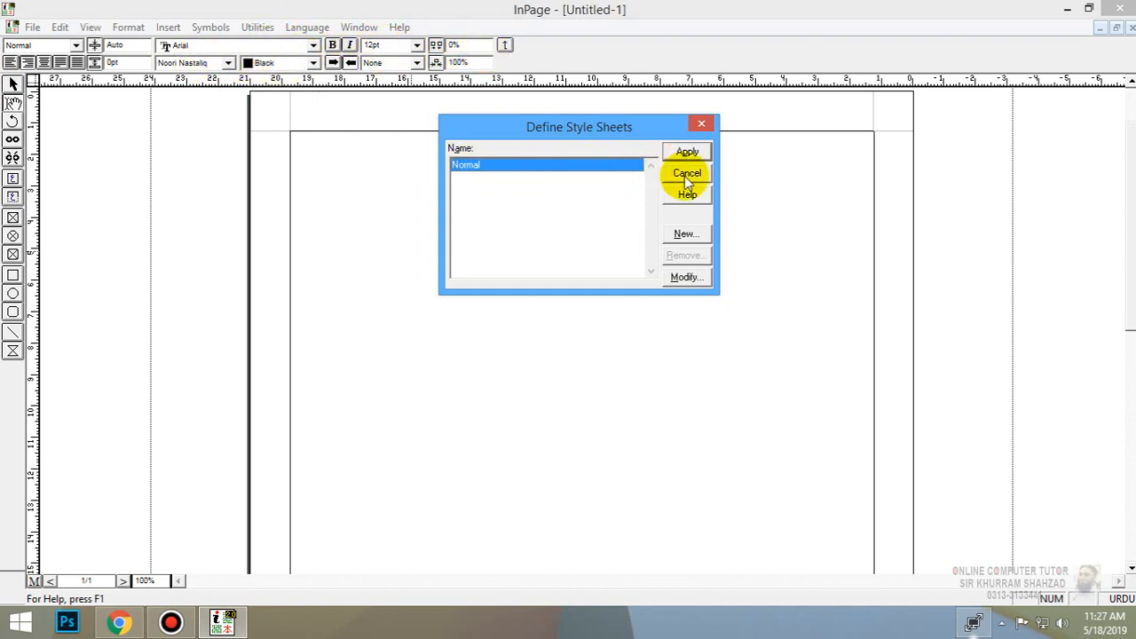
click(699, 234)
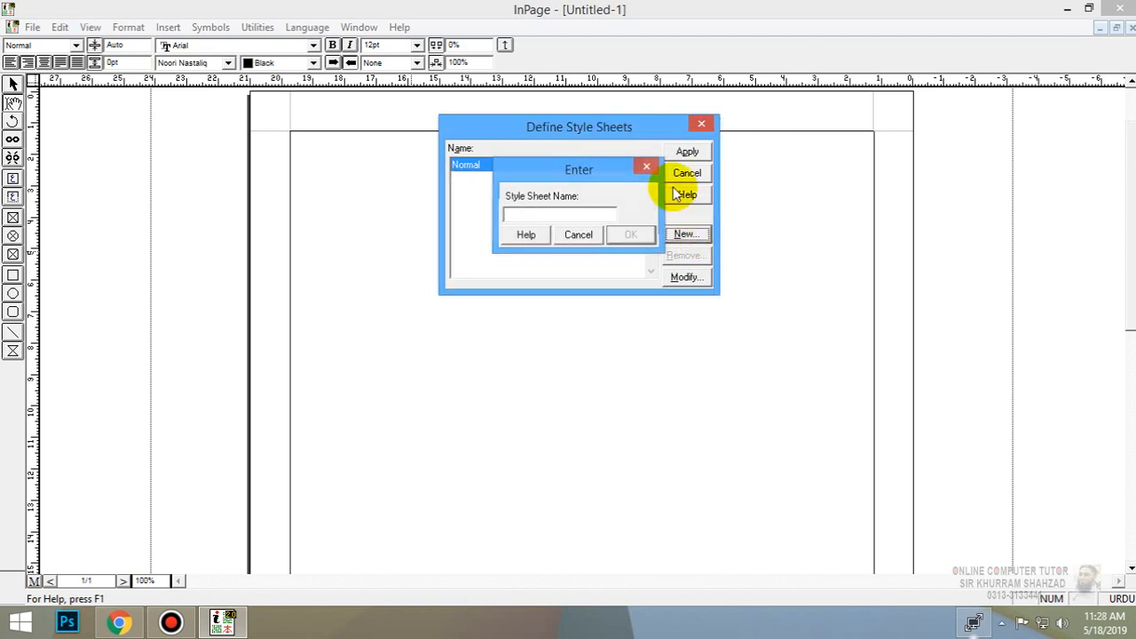
key(Escape)
key(Escape)
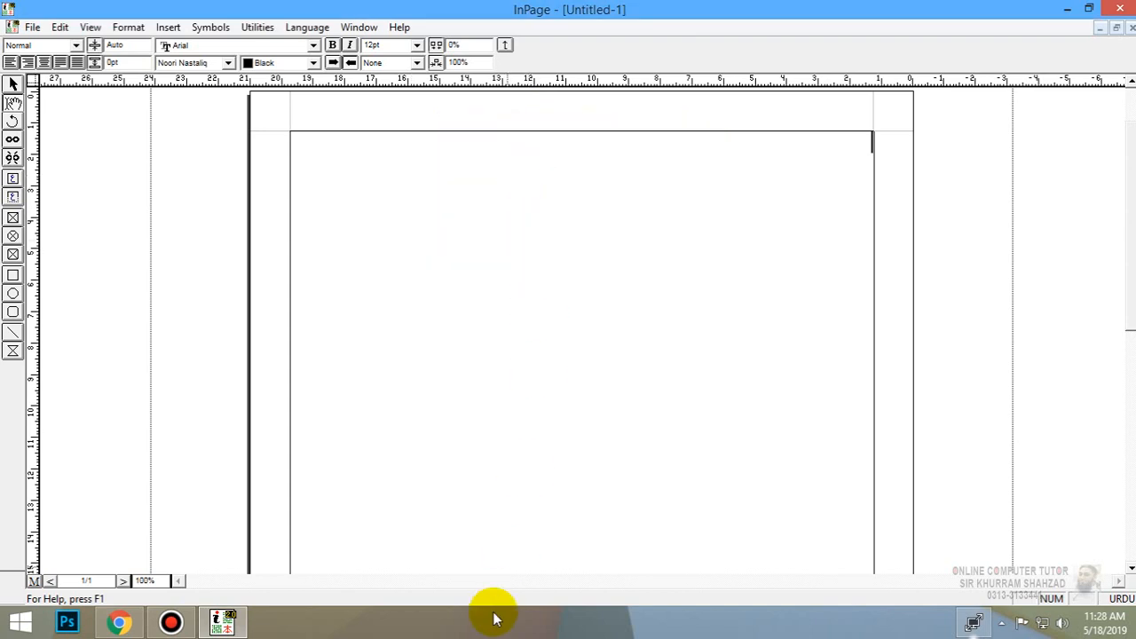
Define a new style sheet named MAIN HEADING and assign it the Control + Shift key equivalent h.
key(shift+F11)
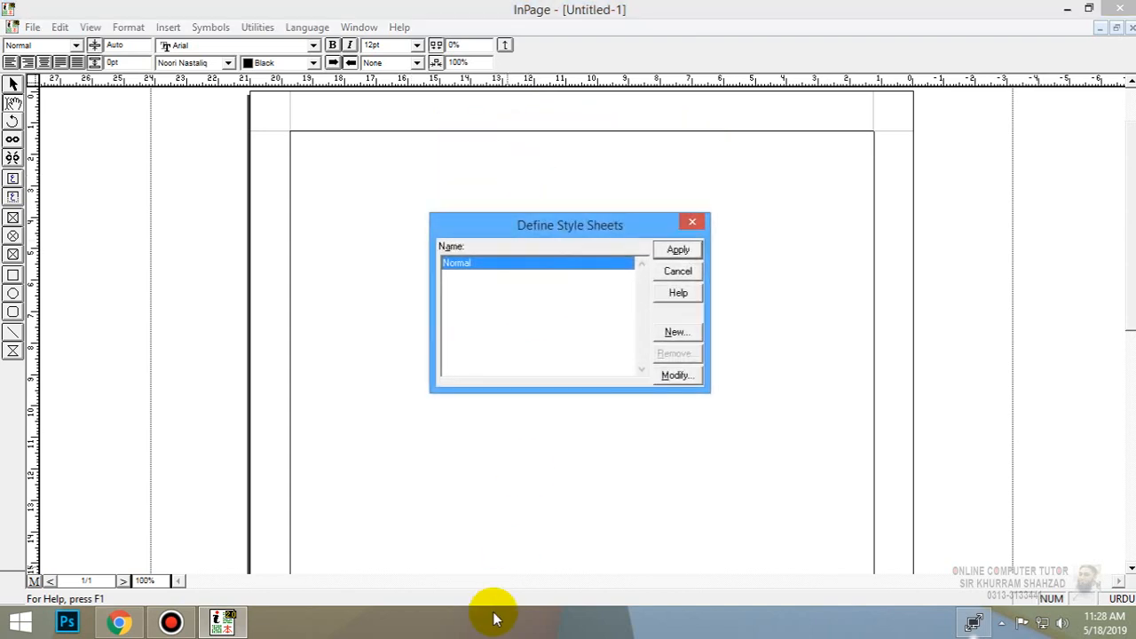
click(691, 338)
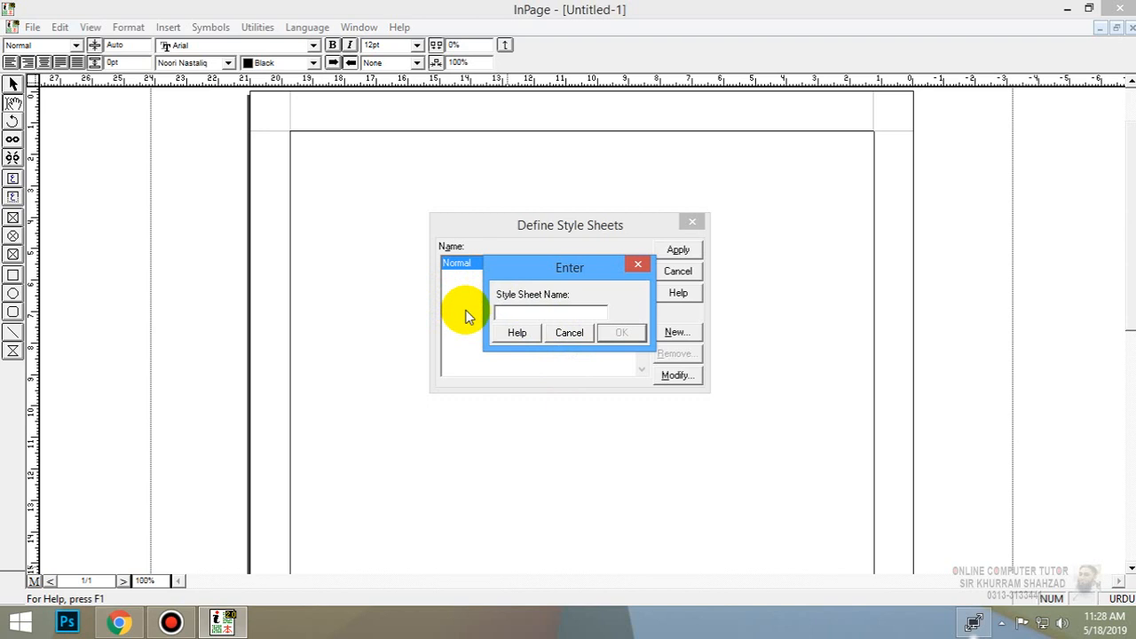
text(MAIN HEADING)
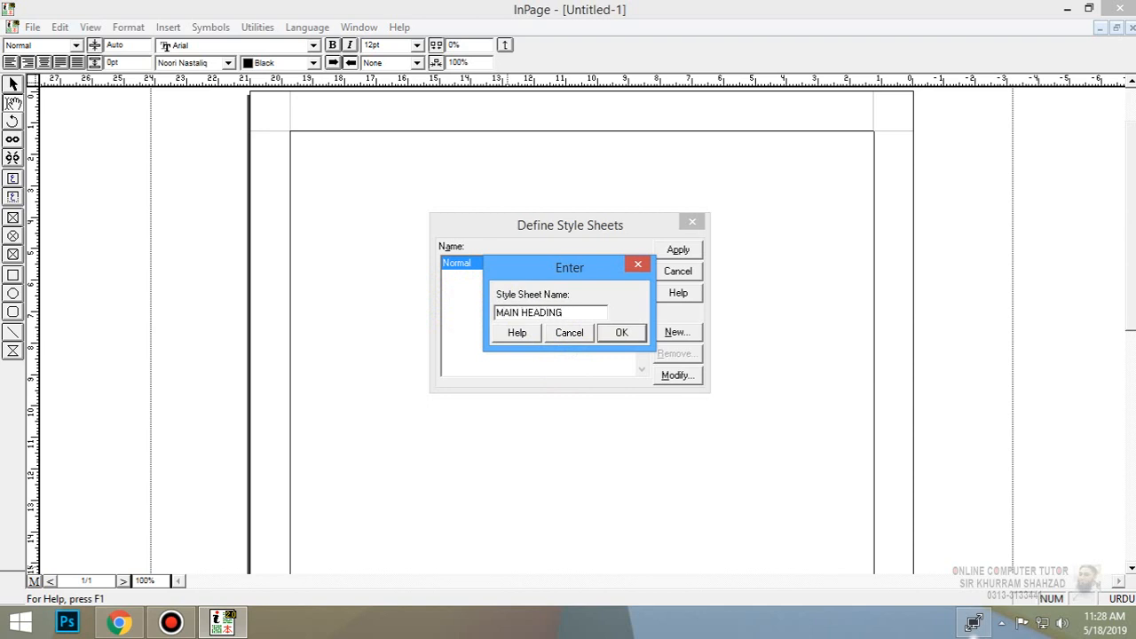
click(622, 334)
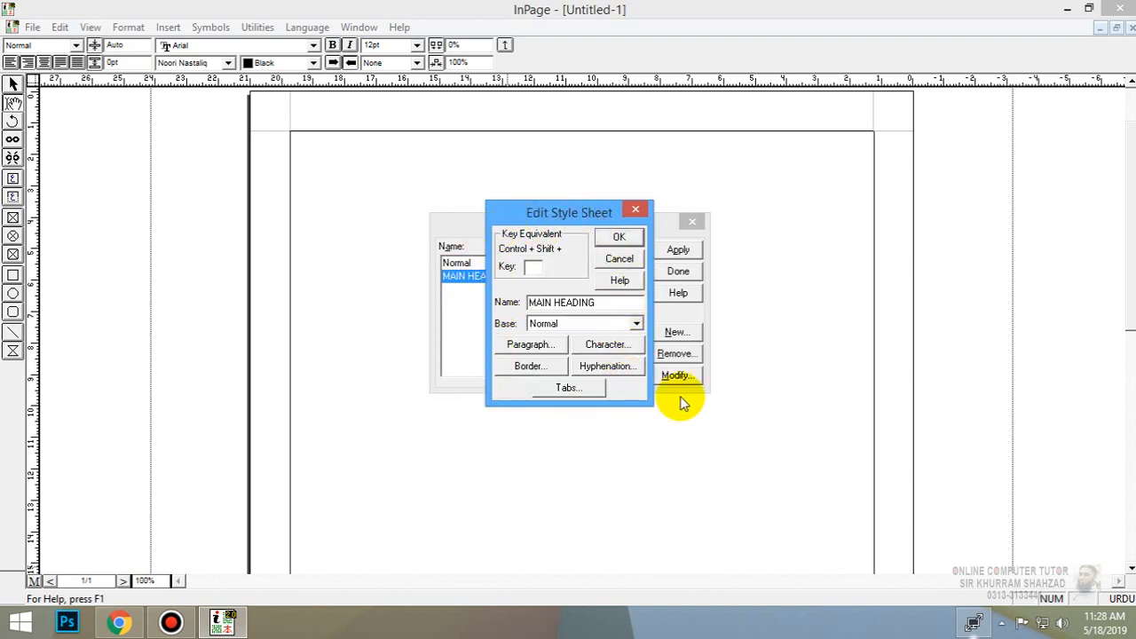
click(531, 267)
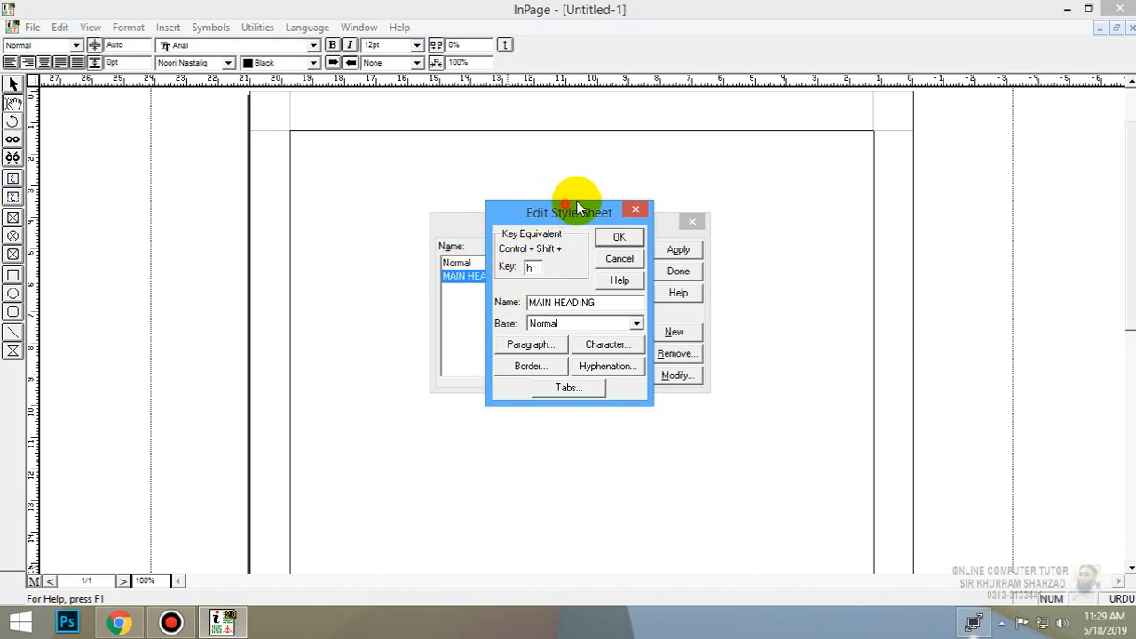
drag(576, 202, 539, 165)
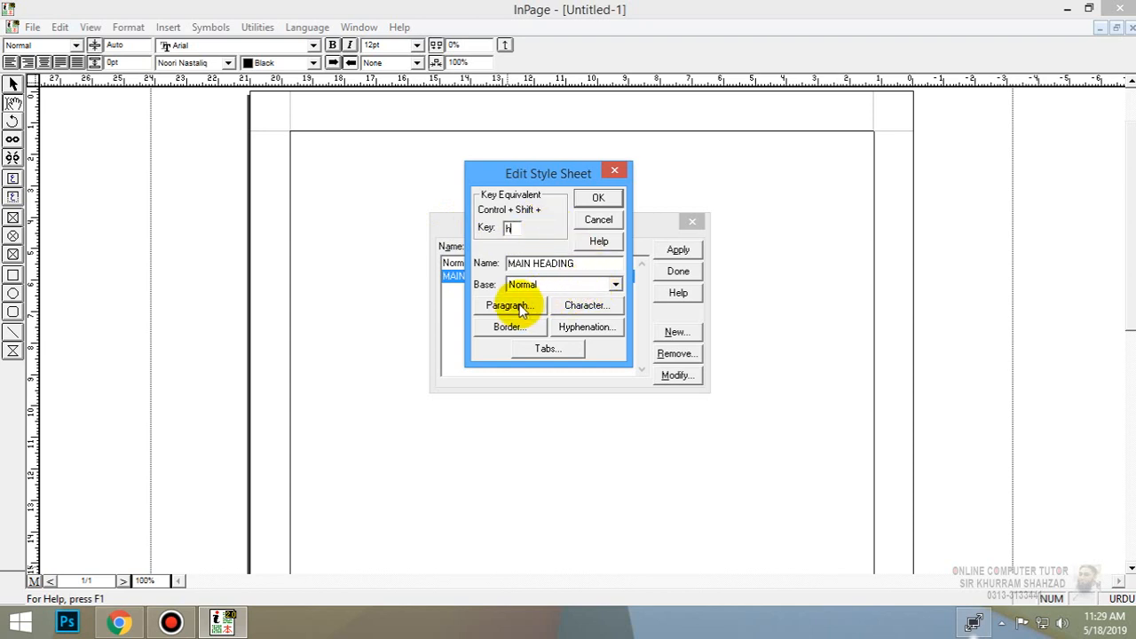
Base the MAIN HEADING style on Normal, view its character settings and close the style sheet dialogs.
click(616, 284)
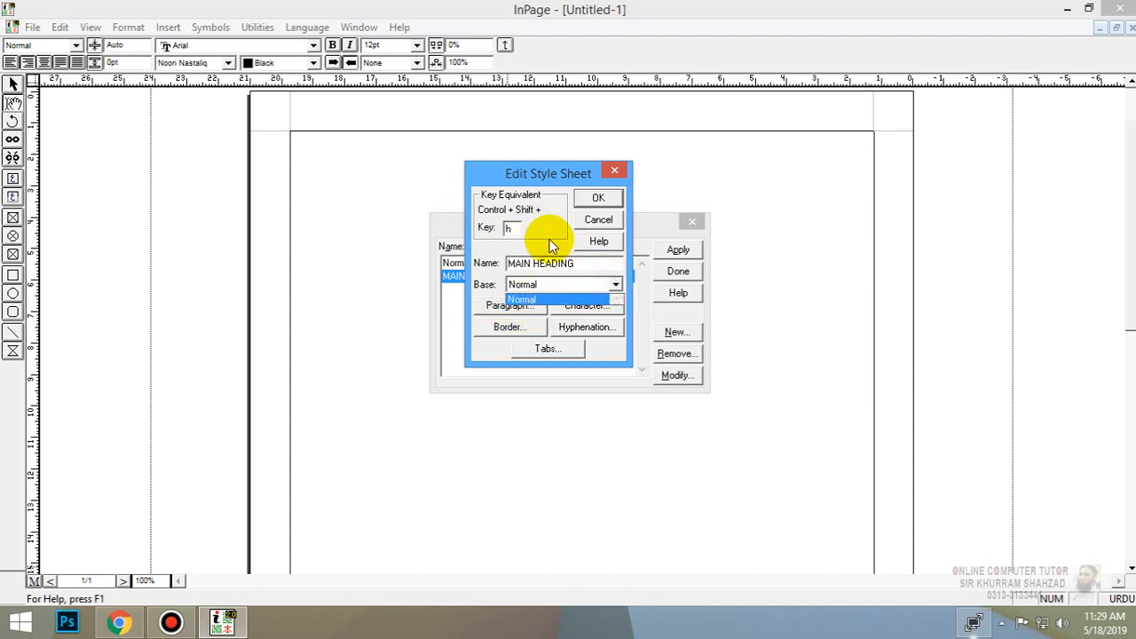
click(520, 294)
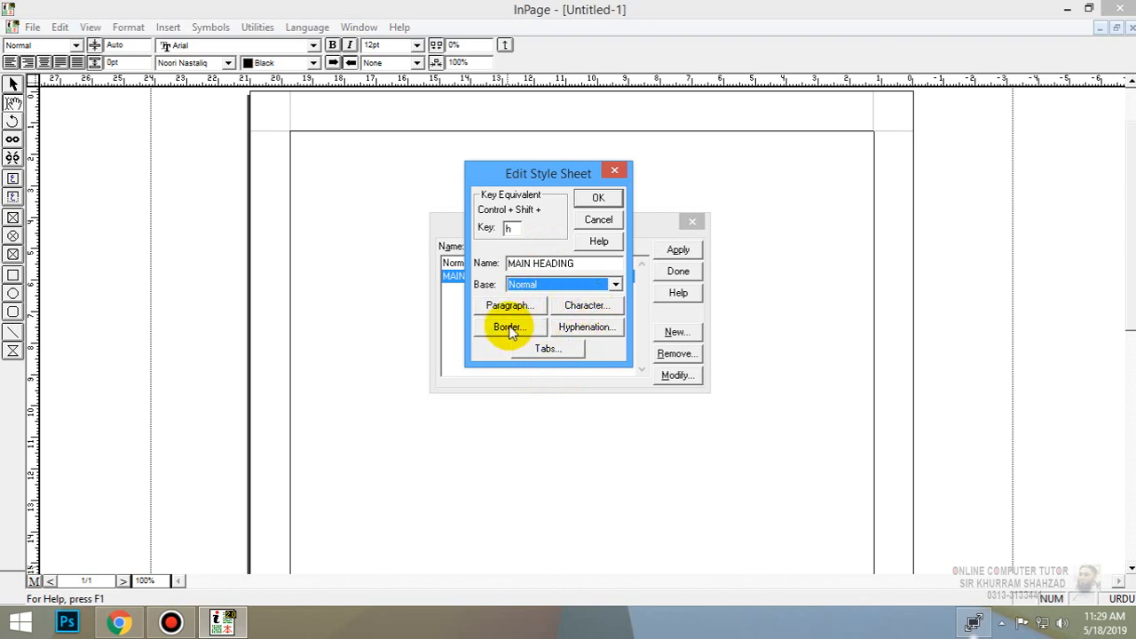
click(610, 304)
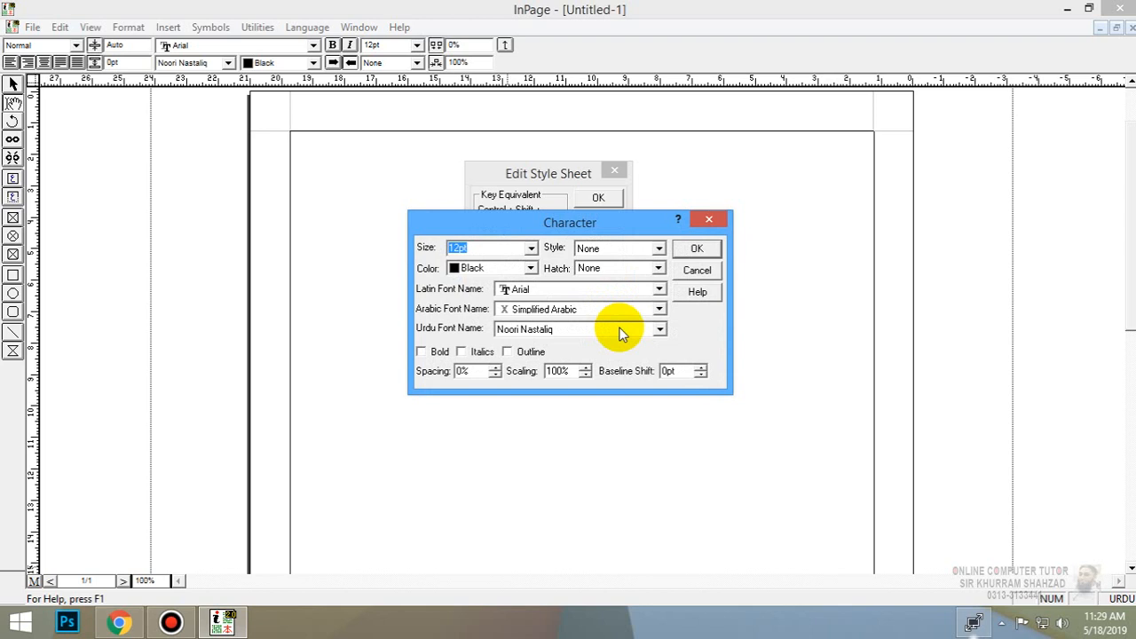
key(Return)
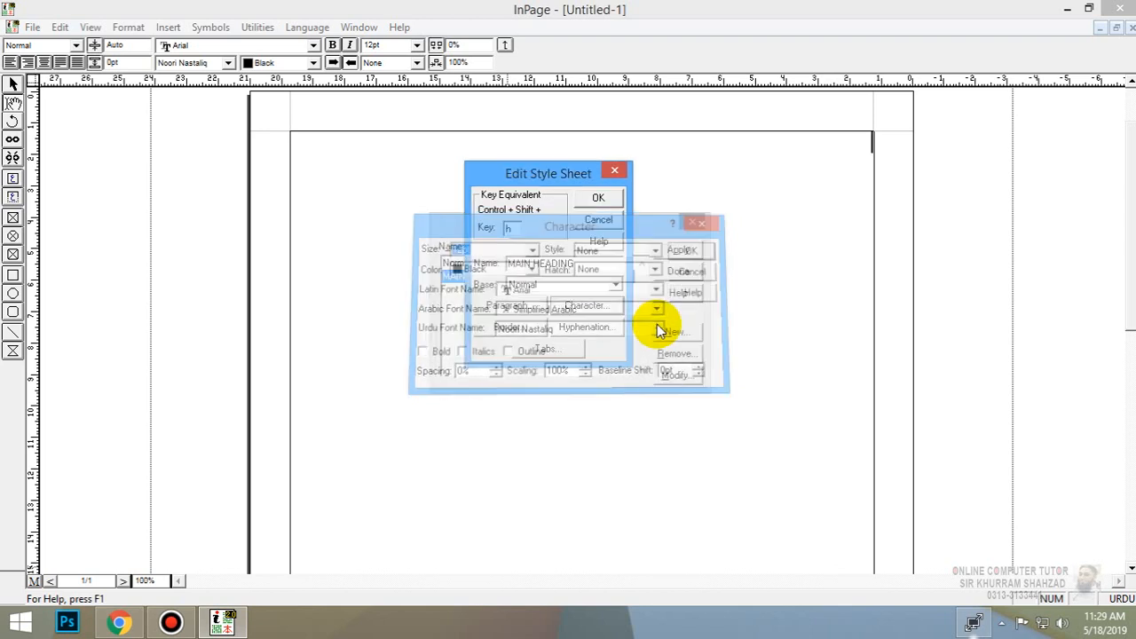
key(Return)
click(672, 329)
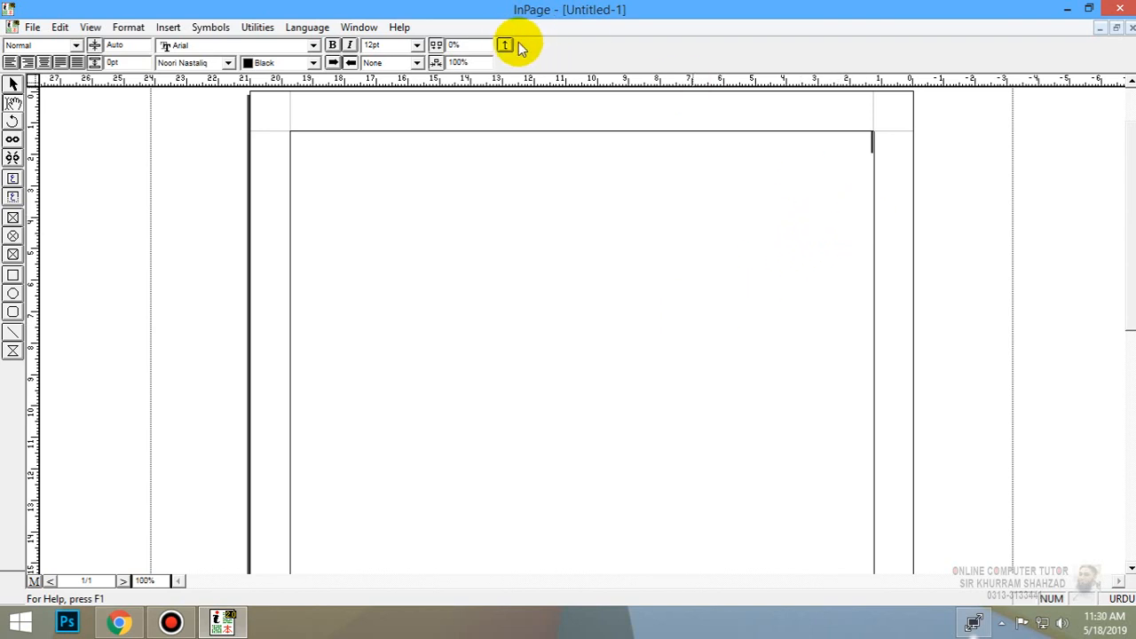
Write the heading "فاؤنٹ سائز کی ترتیب کیا ہونی چاہیئے؟" at 60 pt on the first line and start a new line.
click(416, 44)
click(414, 143)
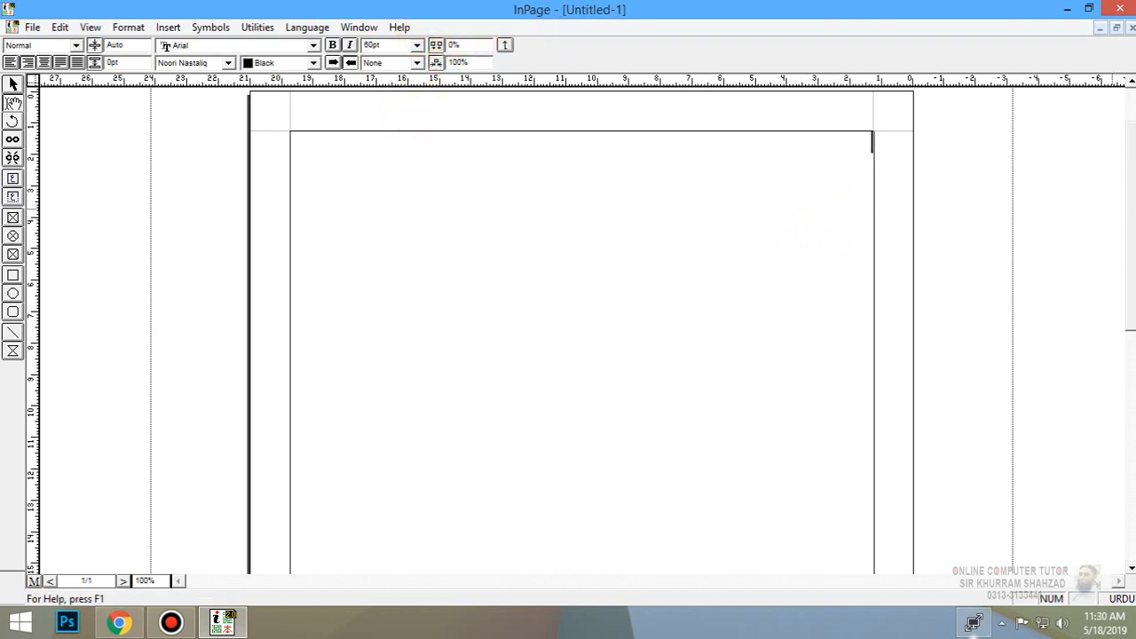
text(فَ)
key(BackSpace)
text(ؤنٹ)
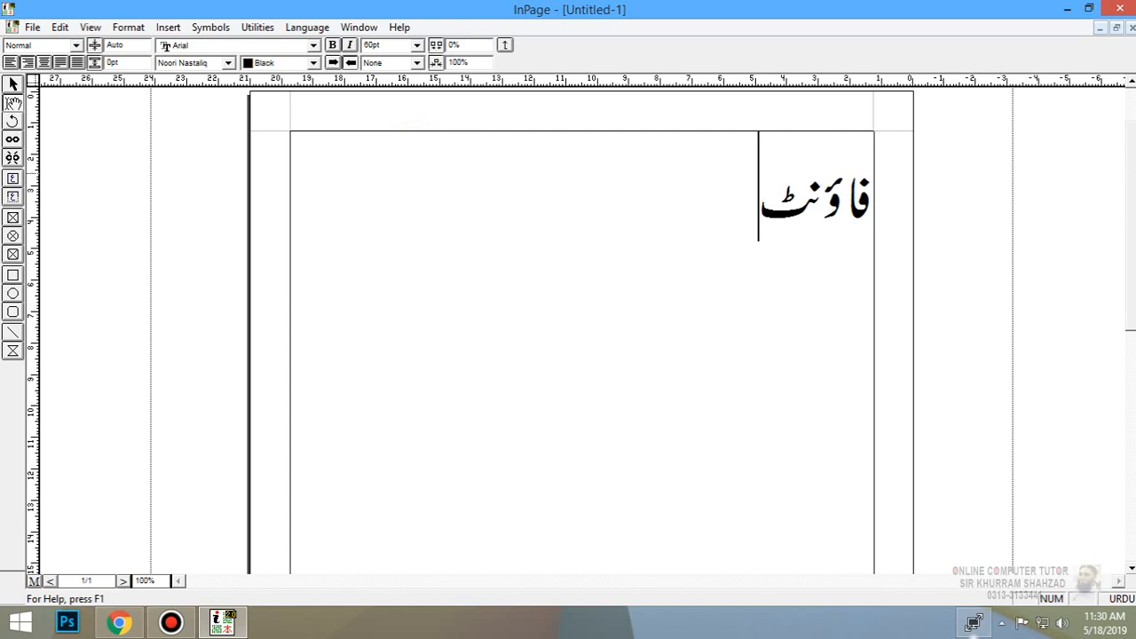
text( سائز)
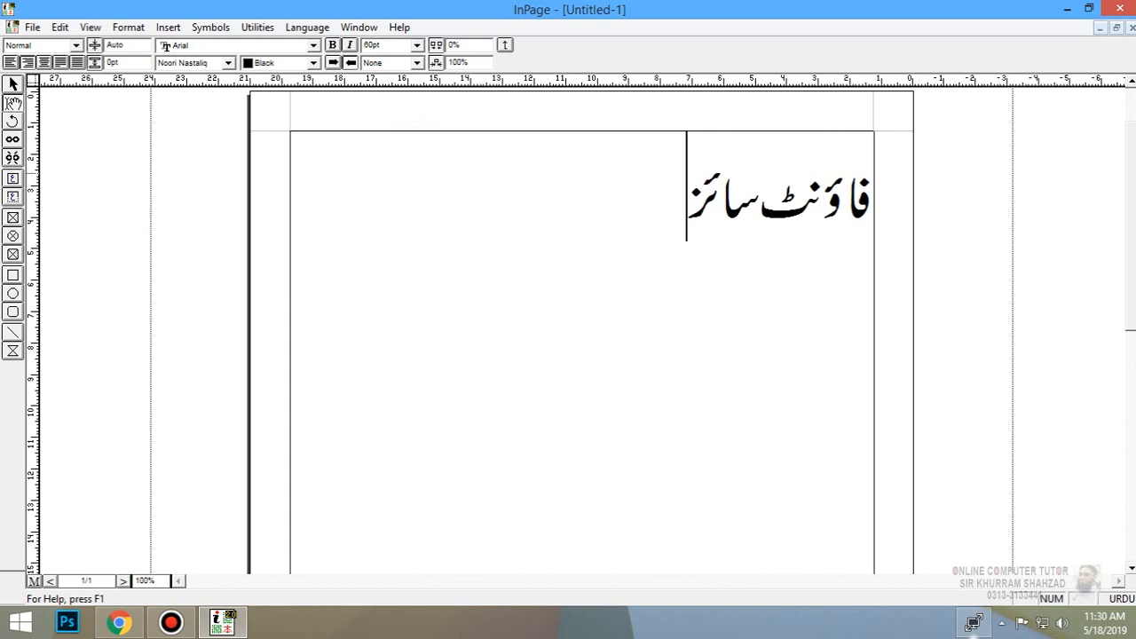
text( کی)
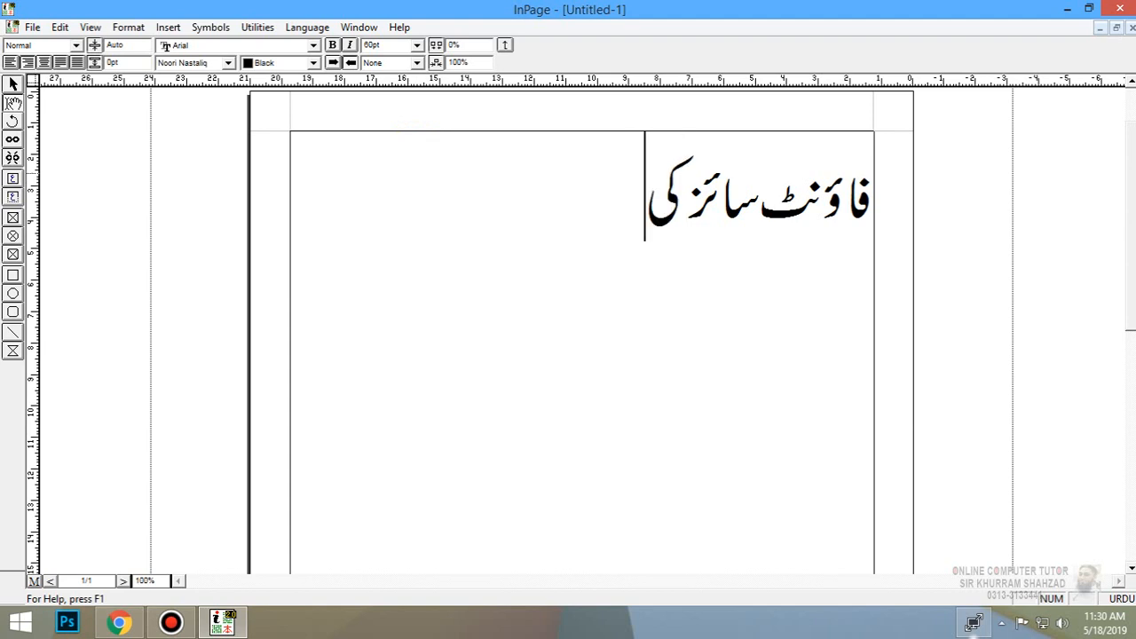
text( ترتیب کیا ہون)
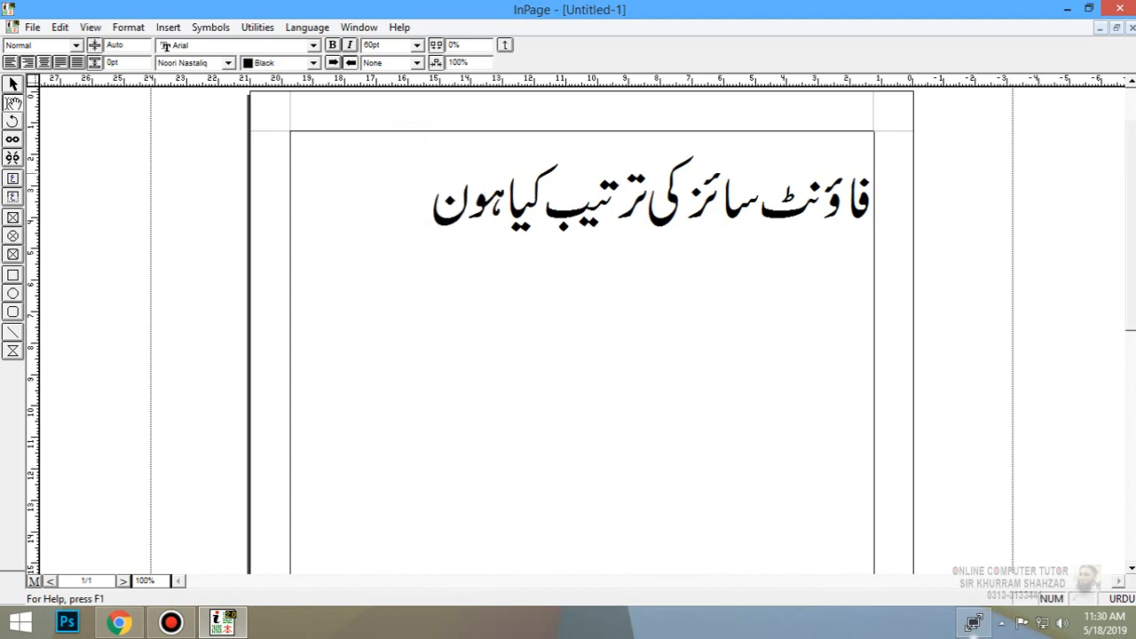
text(ی چاہیئے)
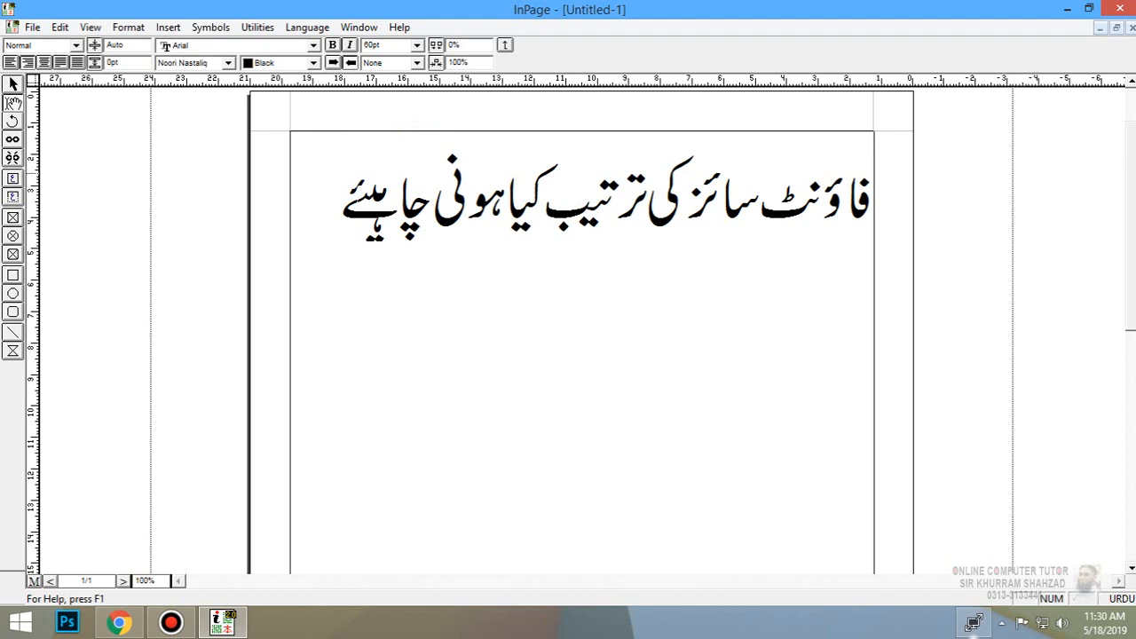
text(:)
key(BackSpace)
text(؟)
key(Return)
Set the font size below the heading to 36 pt and add two line breaks.
click(416, 44)
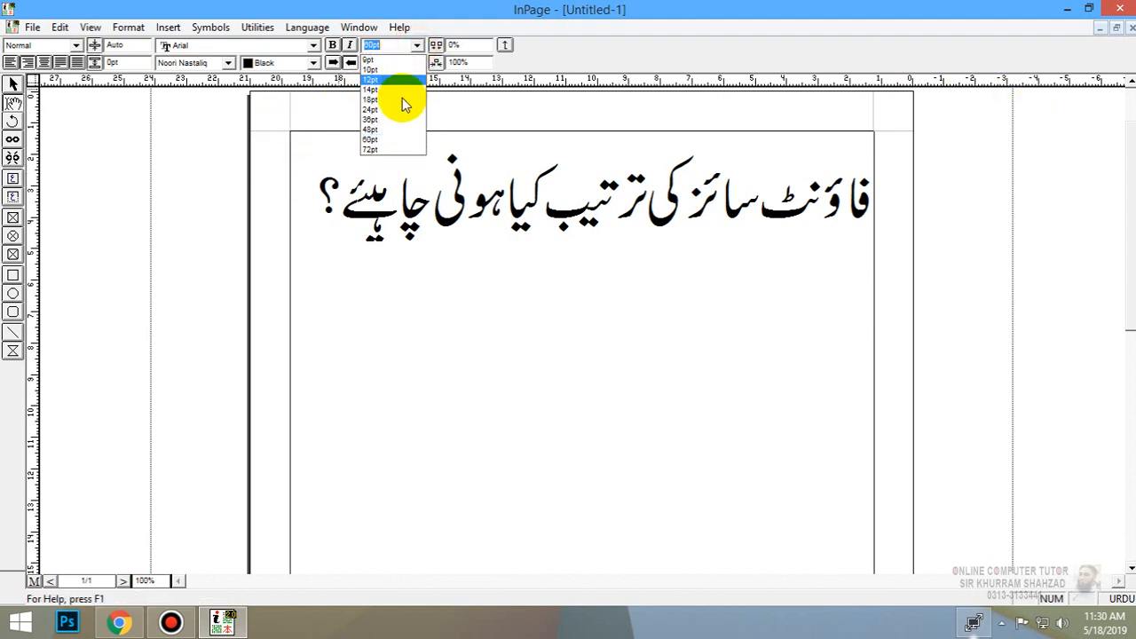
click(402, 122)
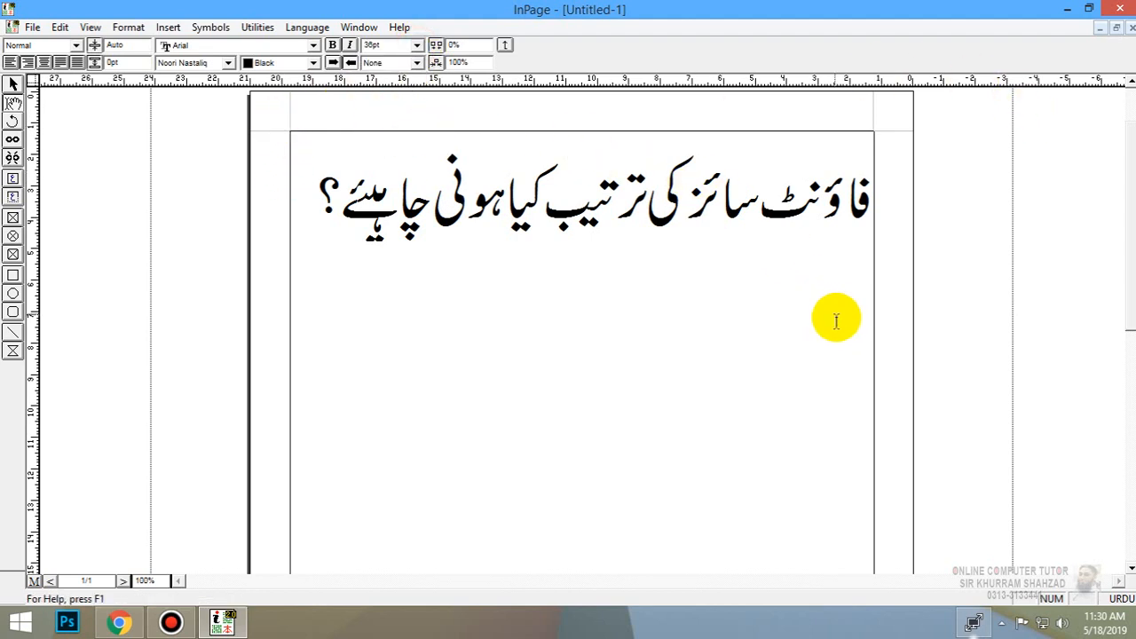
key(Return)
key(Return)
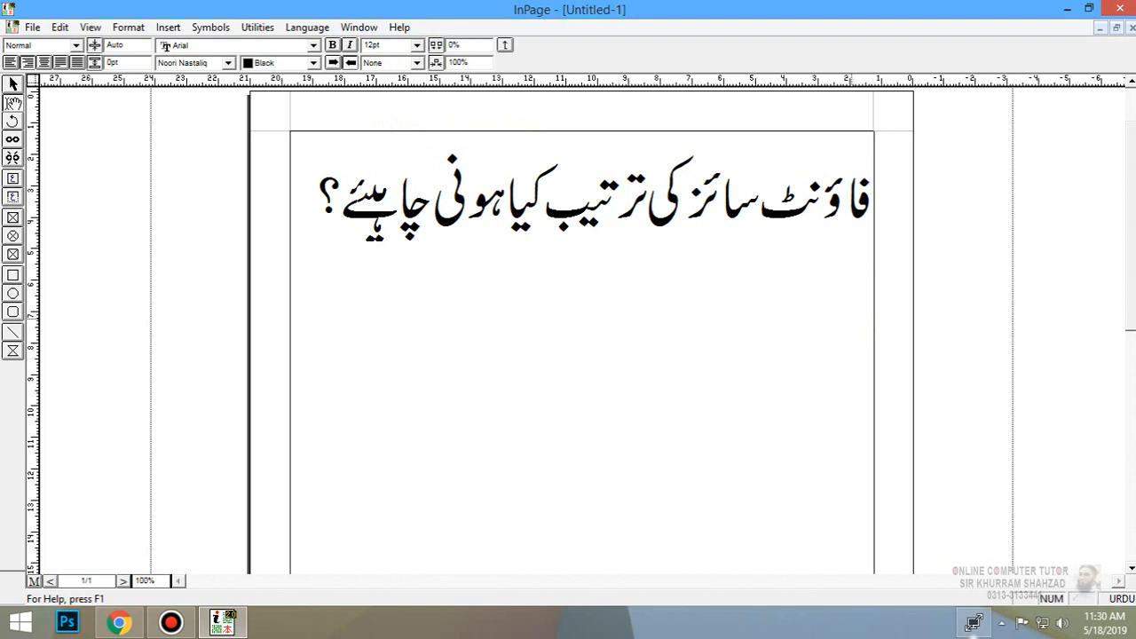
Write the line "رائٹنگ فاؤنٹ سائز" below the main heading.
text(ت)
key(BackSpace)
text(ٹیکس)
key(BackSpace)
key(BackSpace)
key(BackSpace)
key(BackSpace)
key(BackSpace)
text(ار)
text(ائٹ)
text(نگ)
text( فا)
text(ؤ)
text(نٹ)
text( سائز)
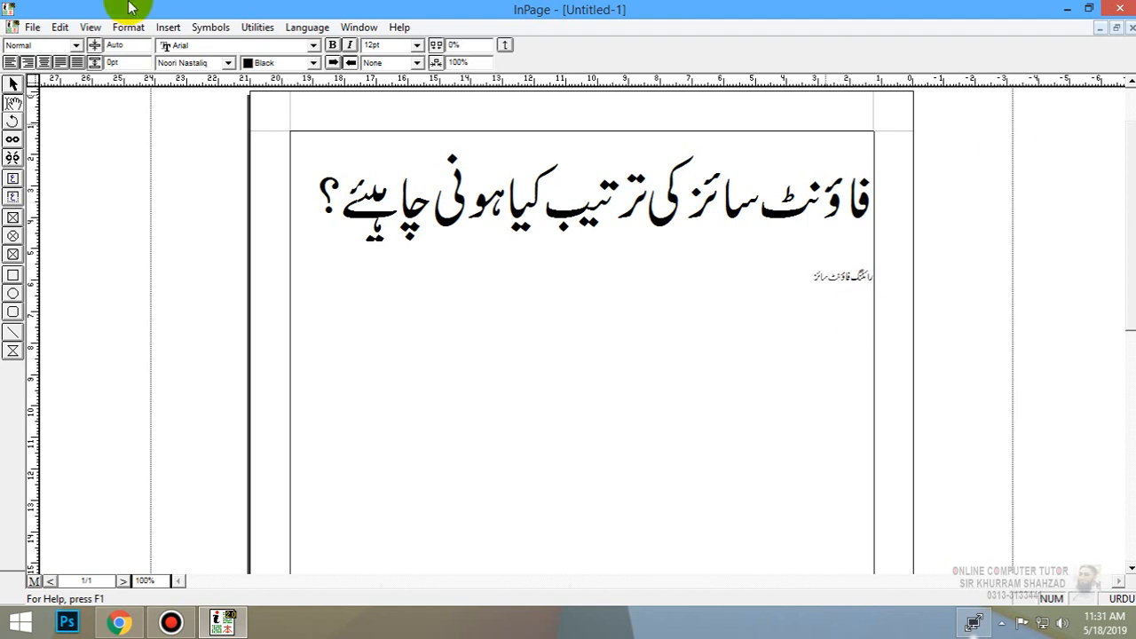
Set the "رائٹنگ فاؤنٹ سائز" line and the blank line above it to 48 pt and place the cursor at the line's end.
click(787, 269)
drag(786, 269, 883, 265)
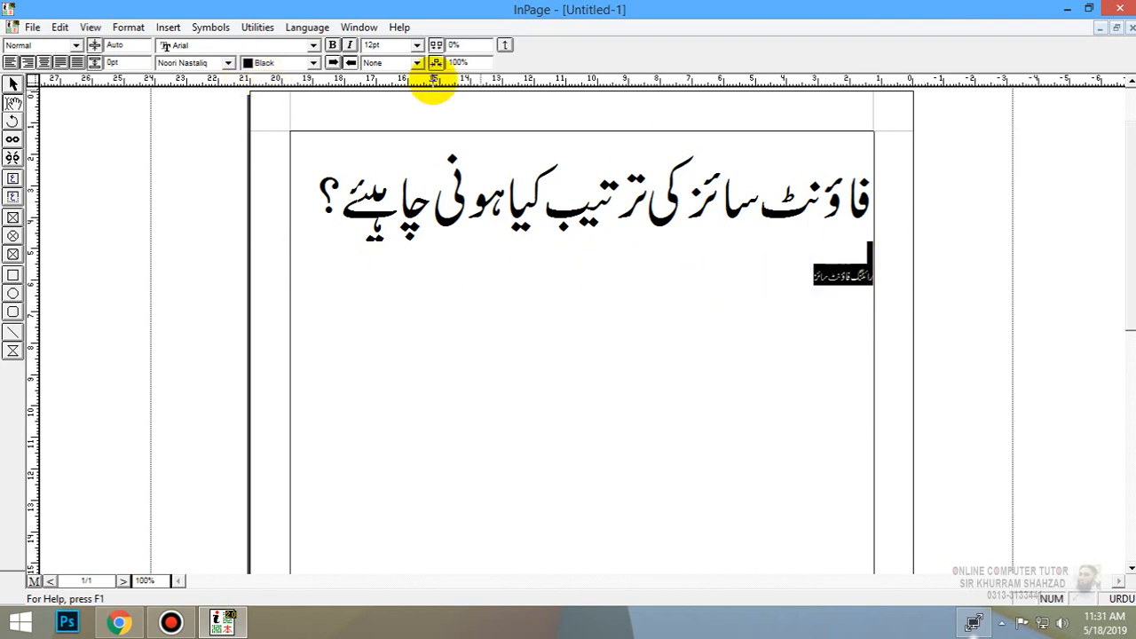
click(417, 45)
click(383, 130)
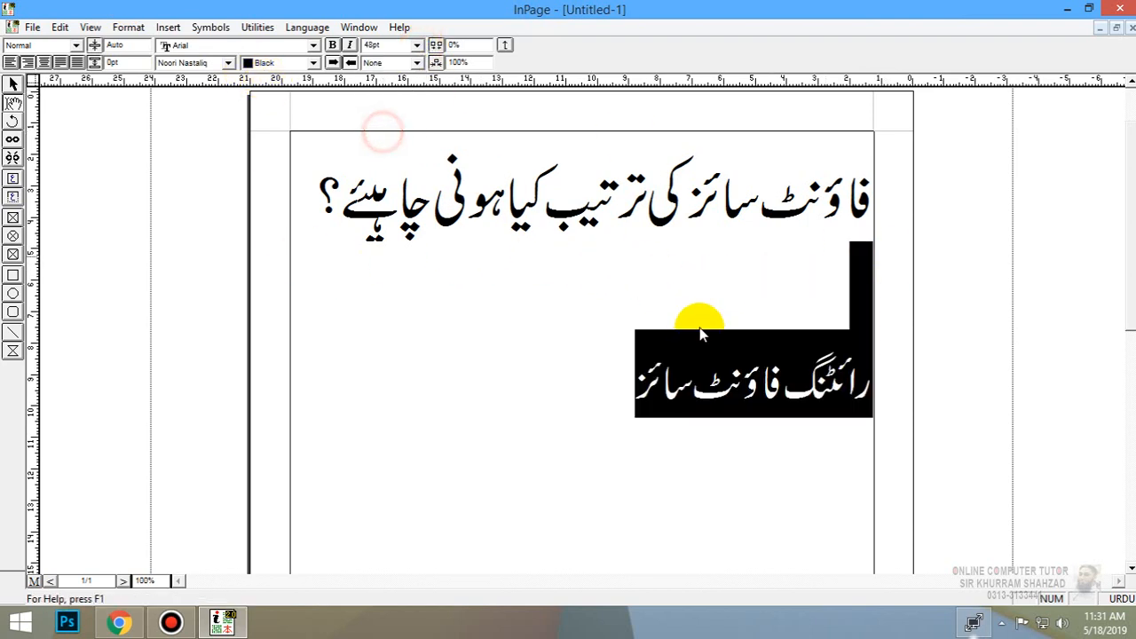
click(685, 412)
click(633, 393)
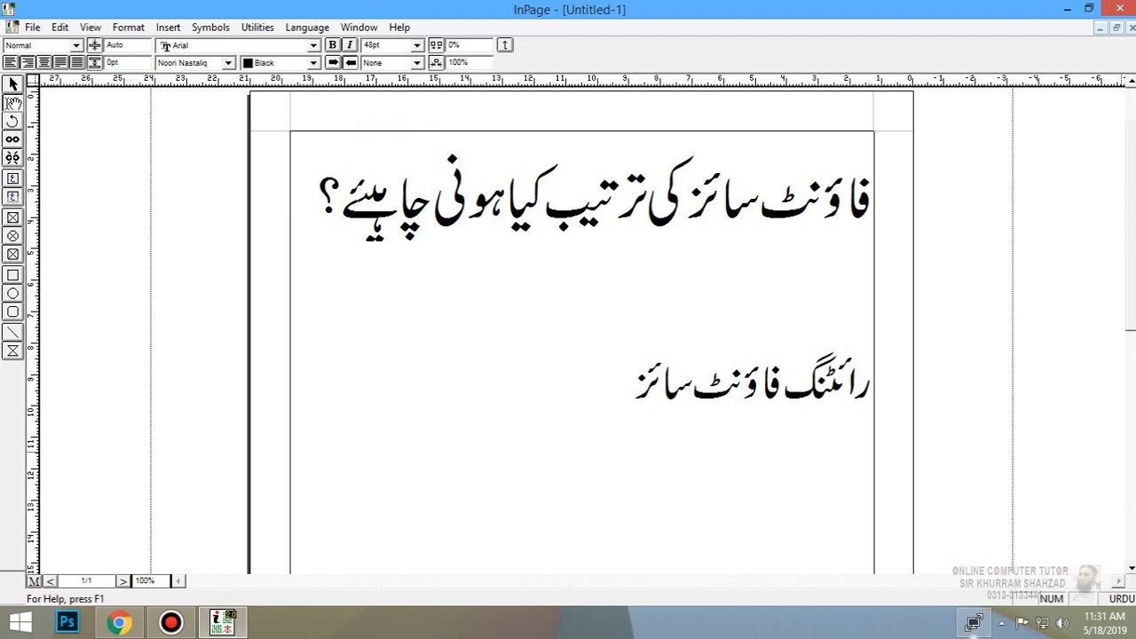
key(alt+shift)
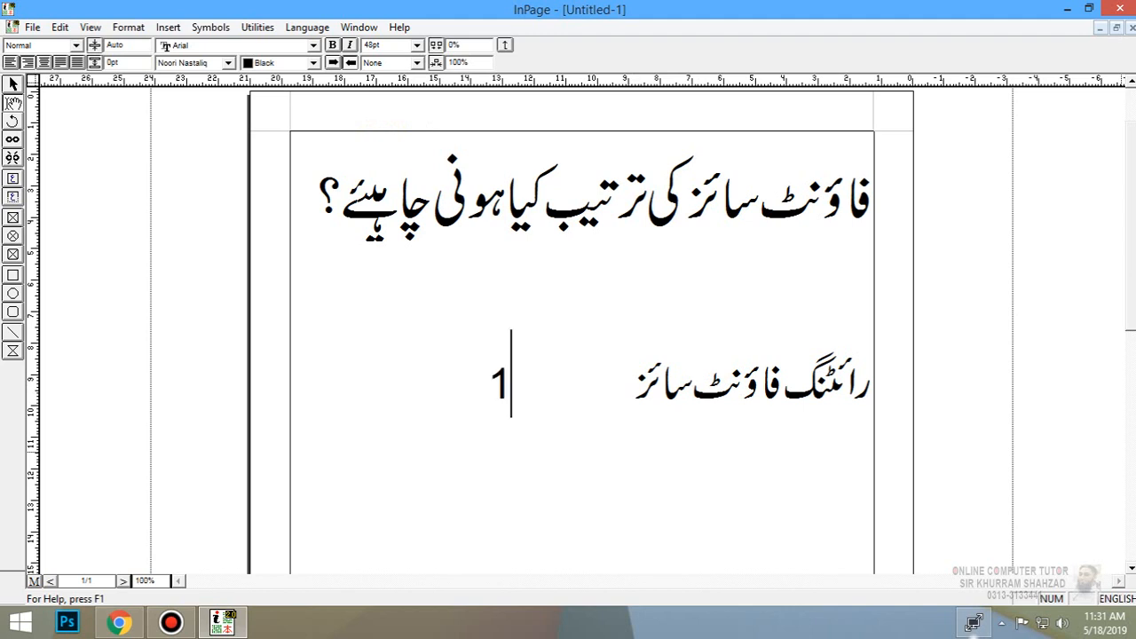
text(5)
key(alt+shift)
text(سے)
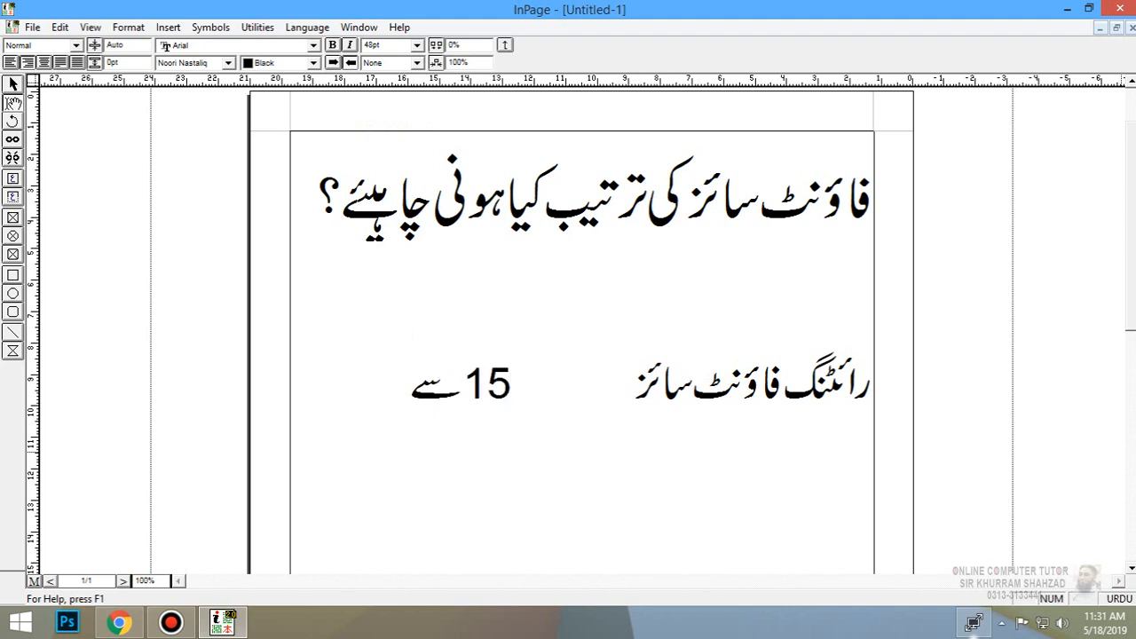
key(BackSpace)
key(BackSpace)
key(BackSpace)
key(BackSpace)
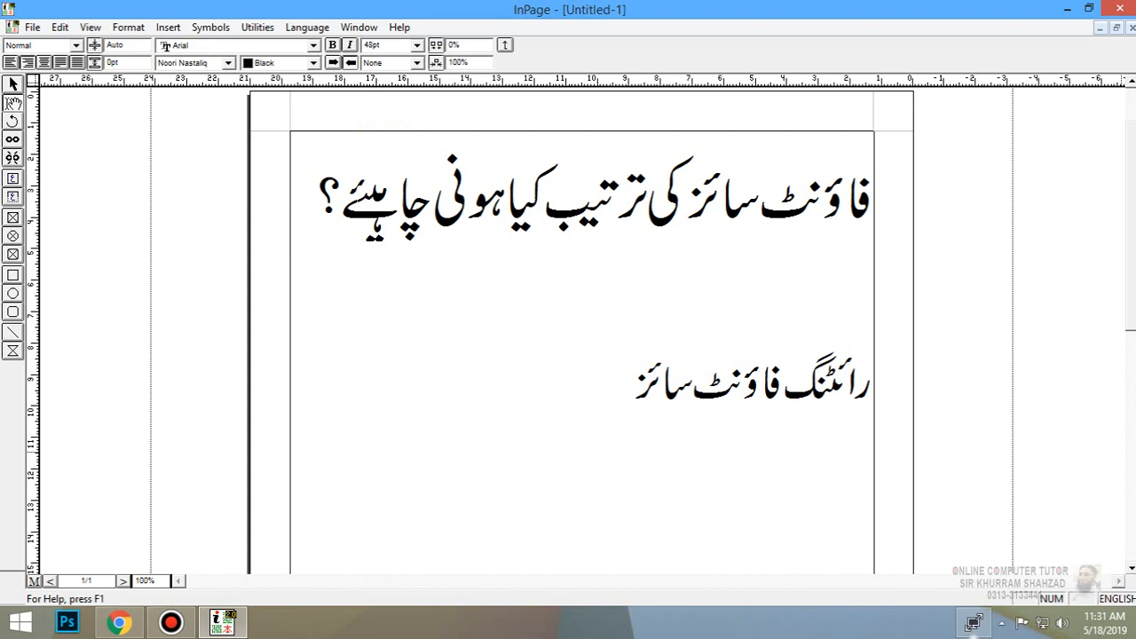
Write the English size range "15 to 18" beside "رائٹنگ فاؤنٹ سائز" on the same line.
text(15 to)
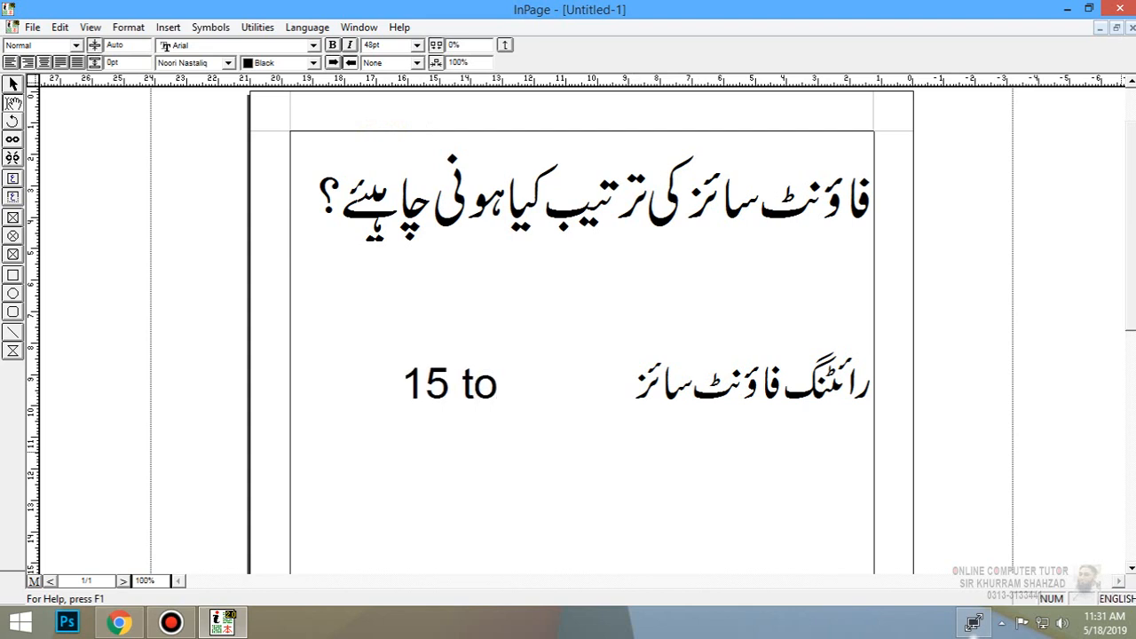
text( 18)
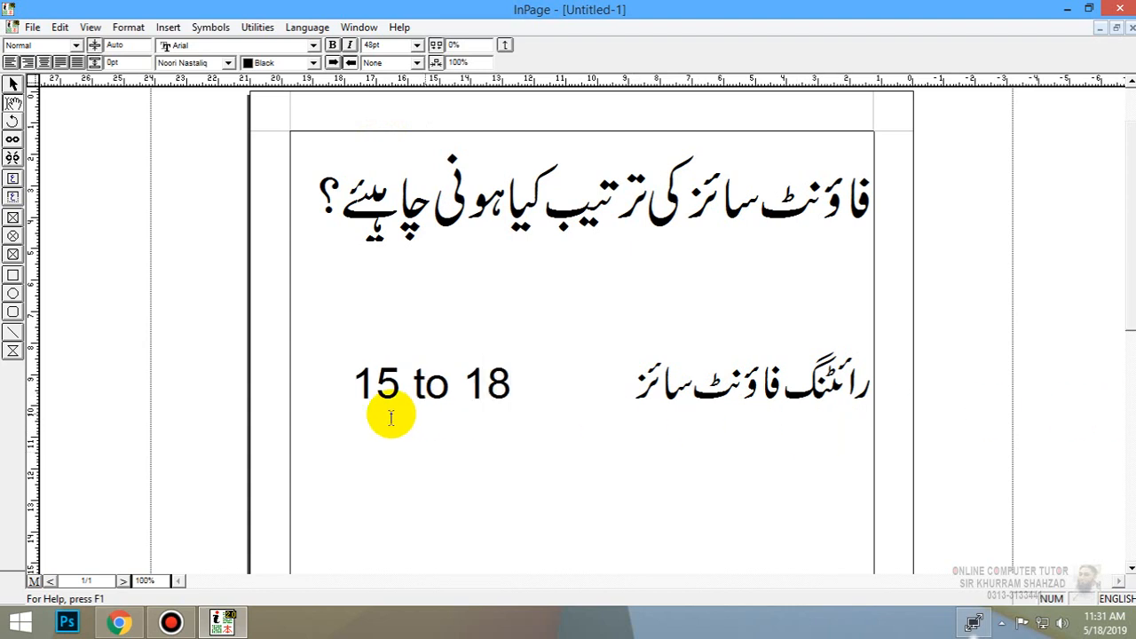
Copy the whole "رائٹنگ فاؤنٹ سائز 15 to 18" line and paste it on a new line below.
drag(371, 397, 874, 382)
click(875, 382)
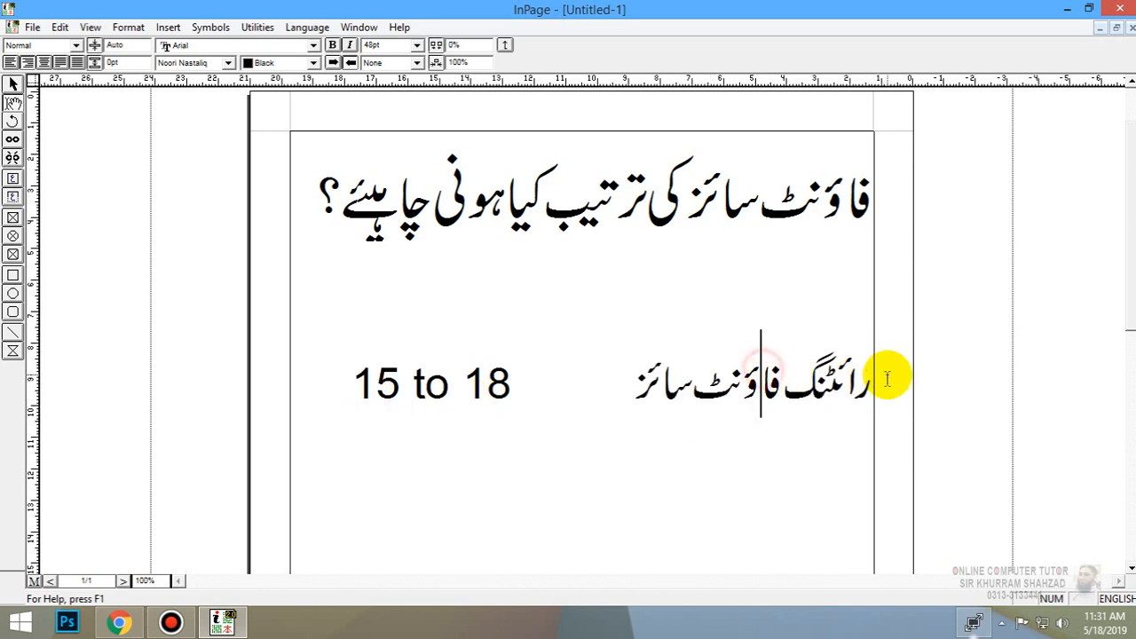
click(334, 386)
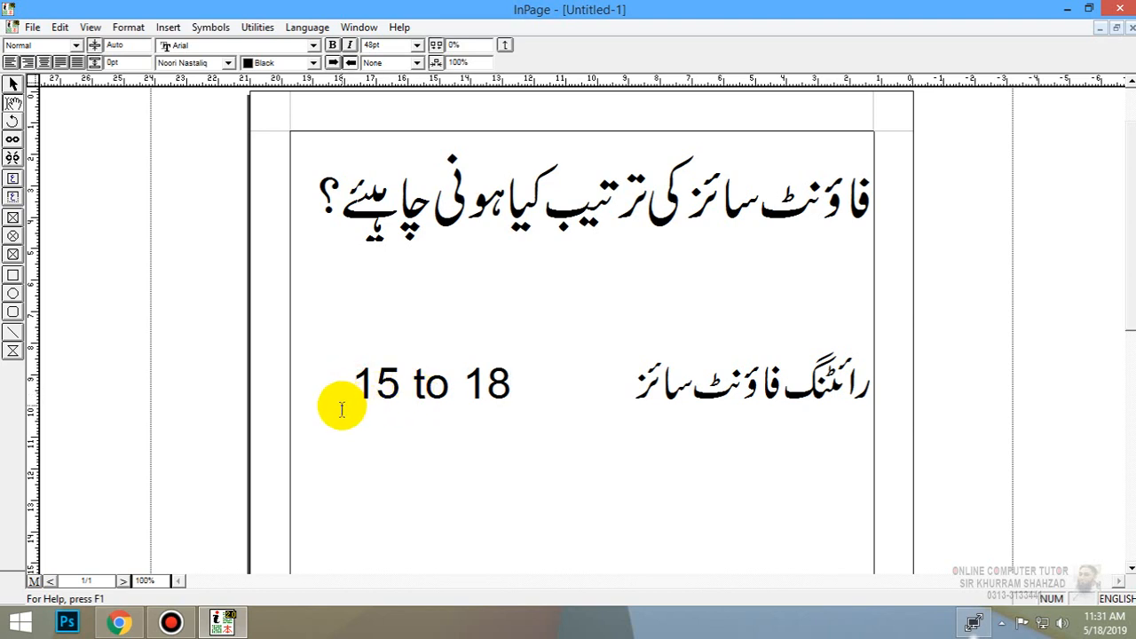
drag(336, 384, 877, 371)
key(ctrl+c)
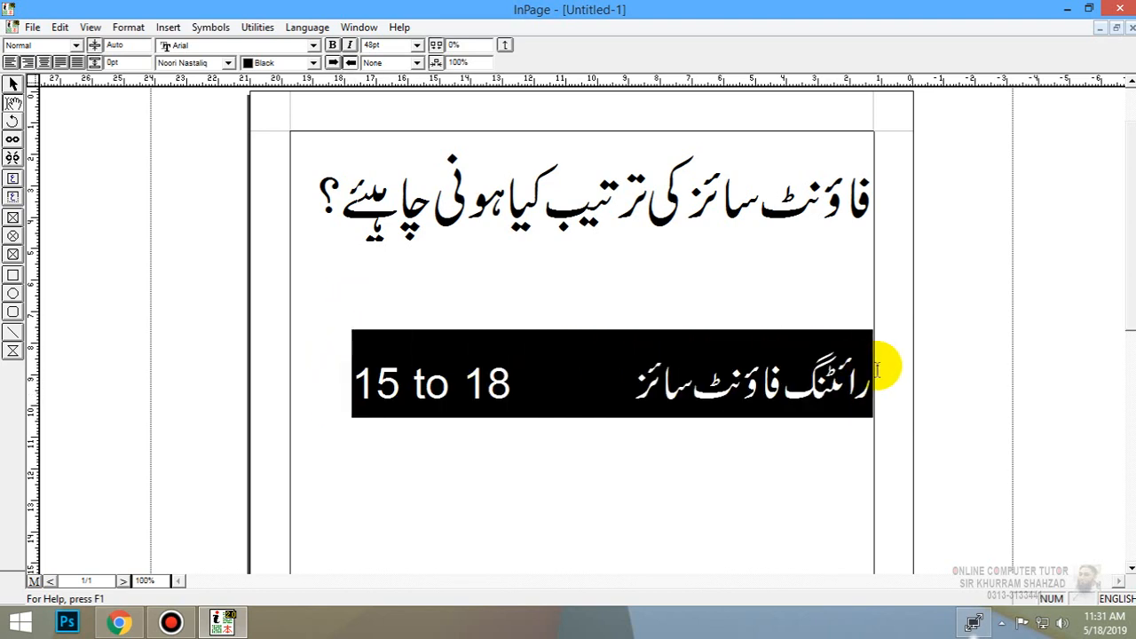
click(813, 424)
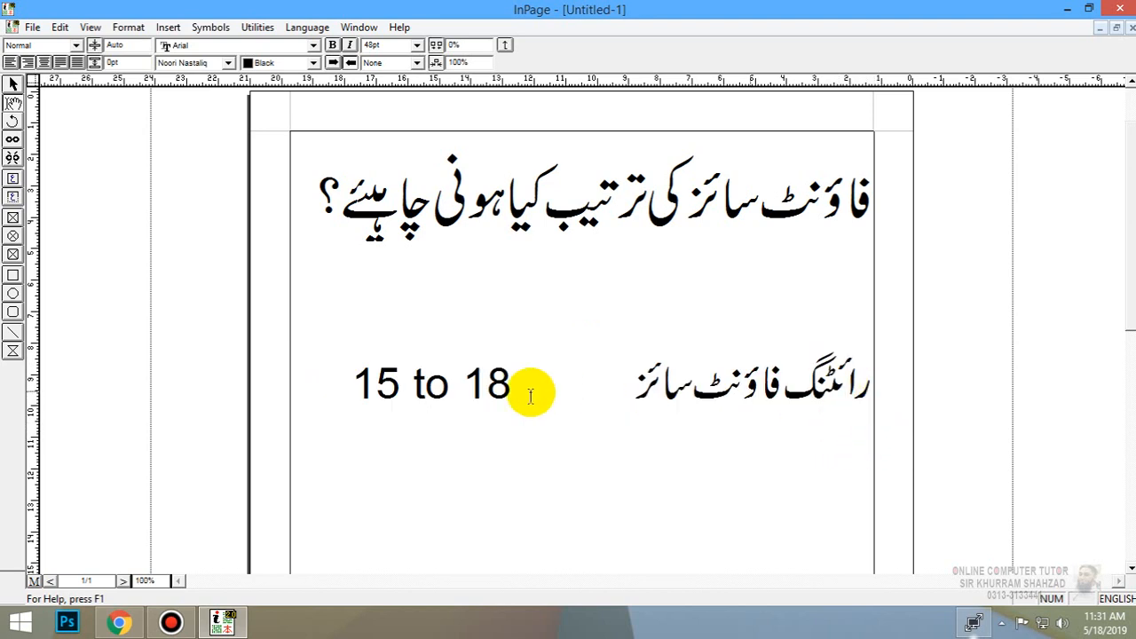
key(Return)
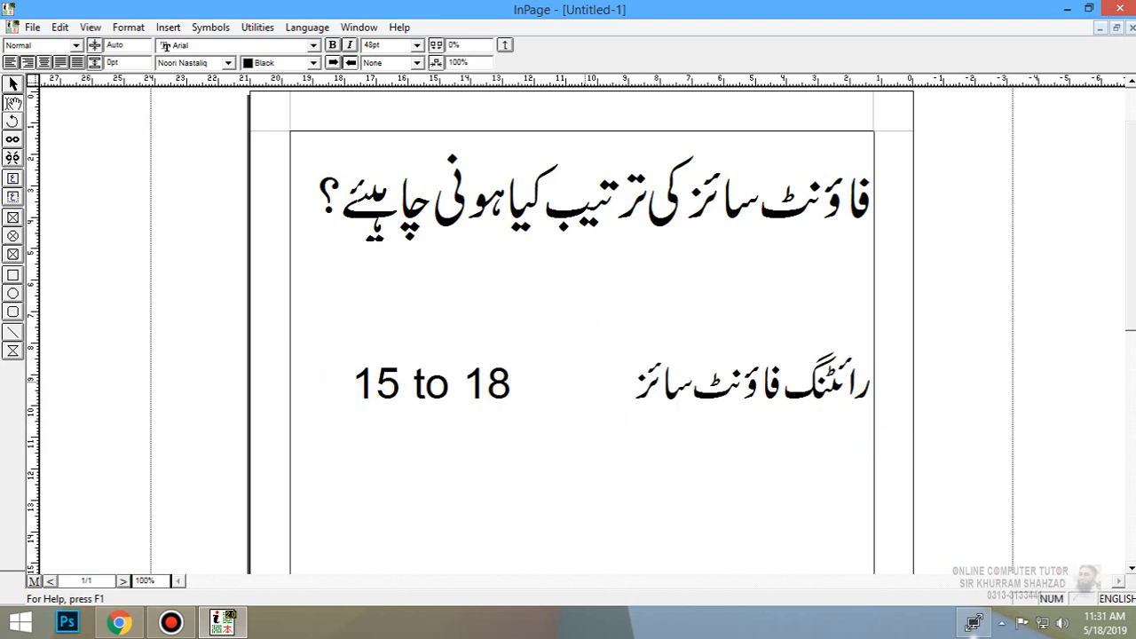
key(alt+shift)
key(ctrl+v)
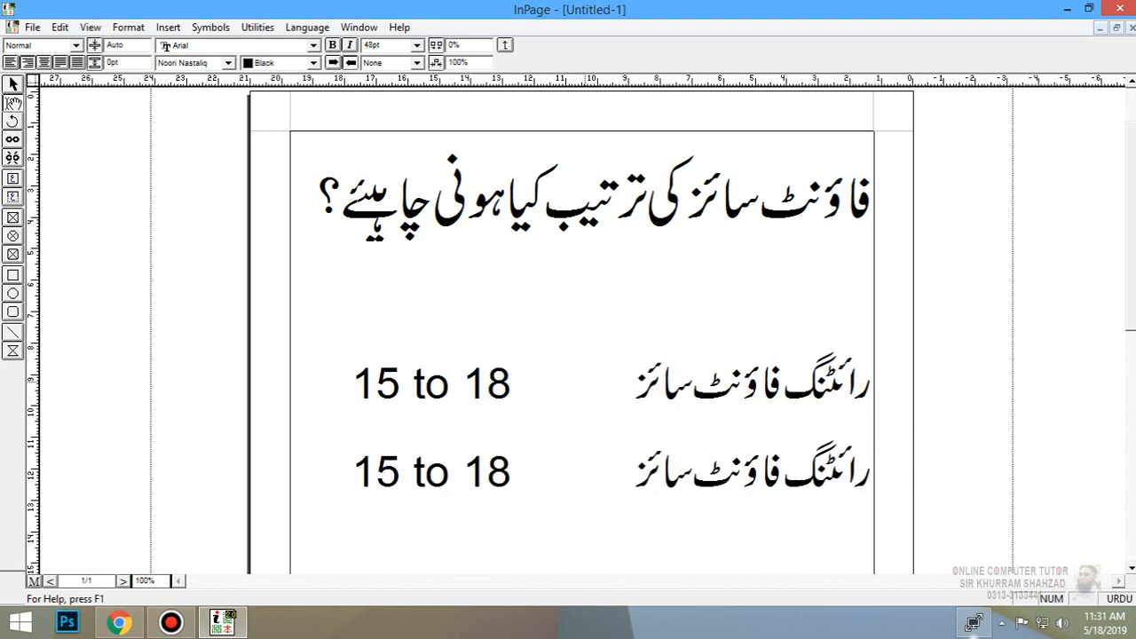
Replace the Urdu label in the duplicated line with "مین ہیڈنگ".
click(654, 470)
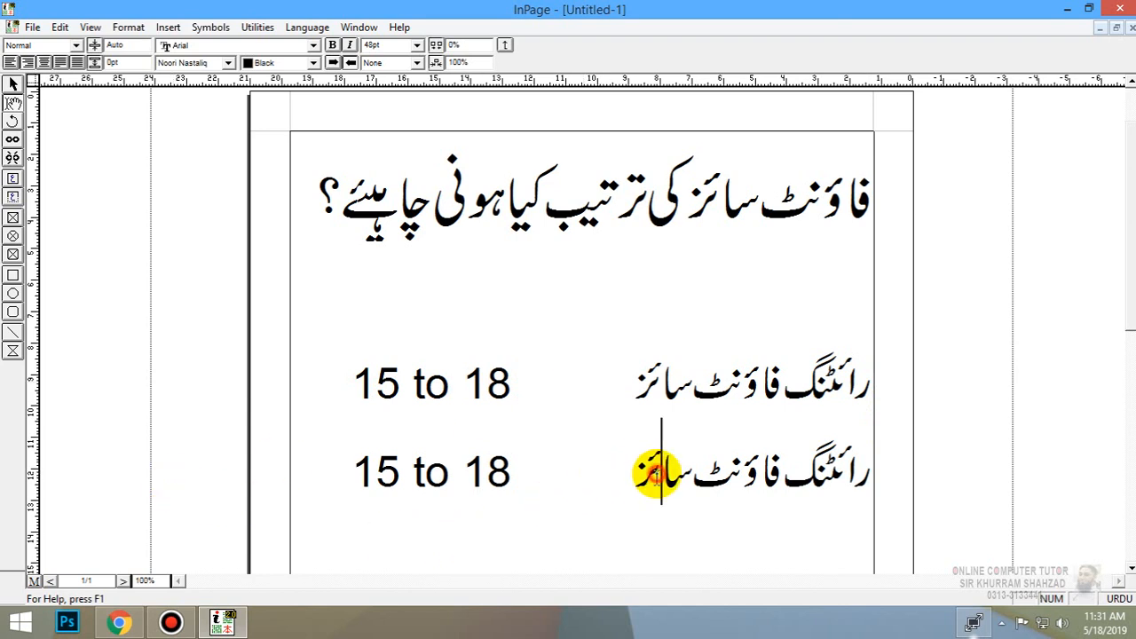
drag(654, 471, 884, 460)
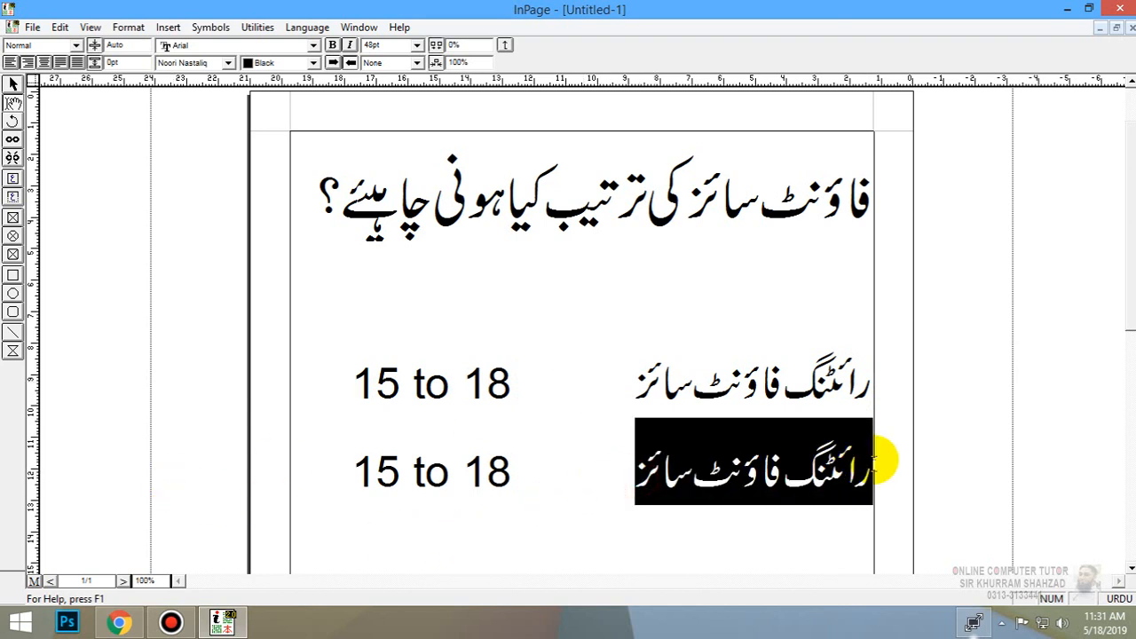
text(مین)
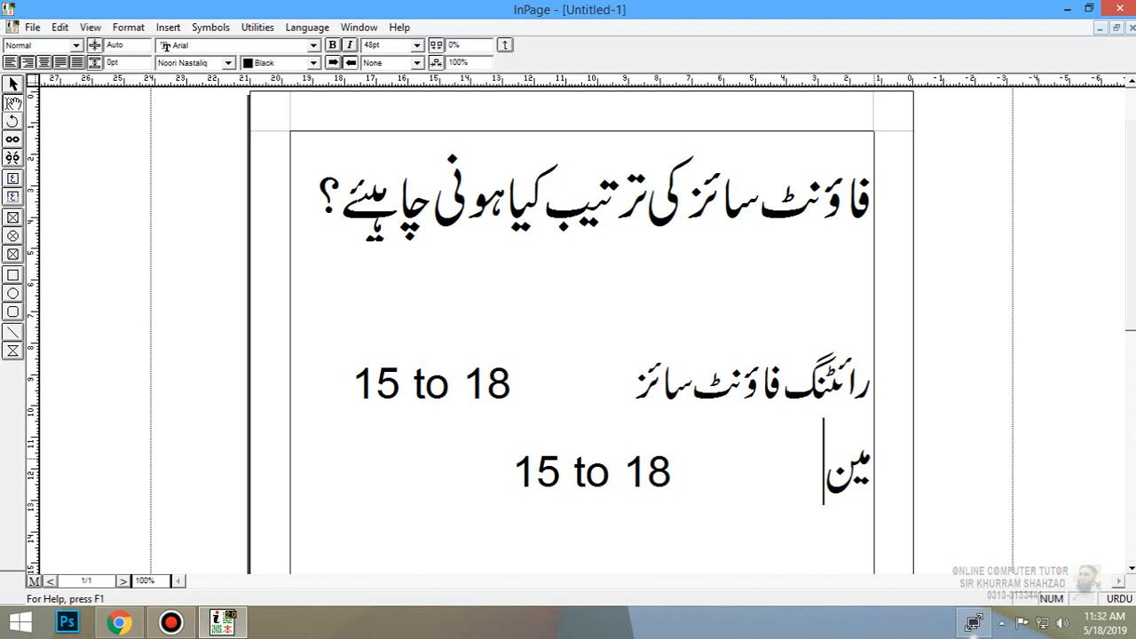
text( ہی)
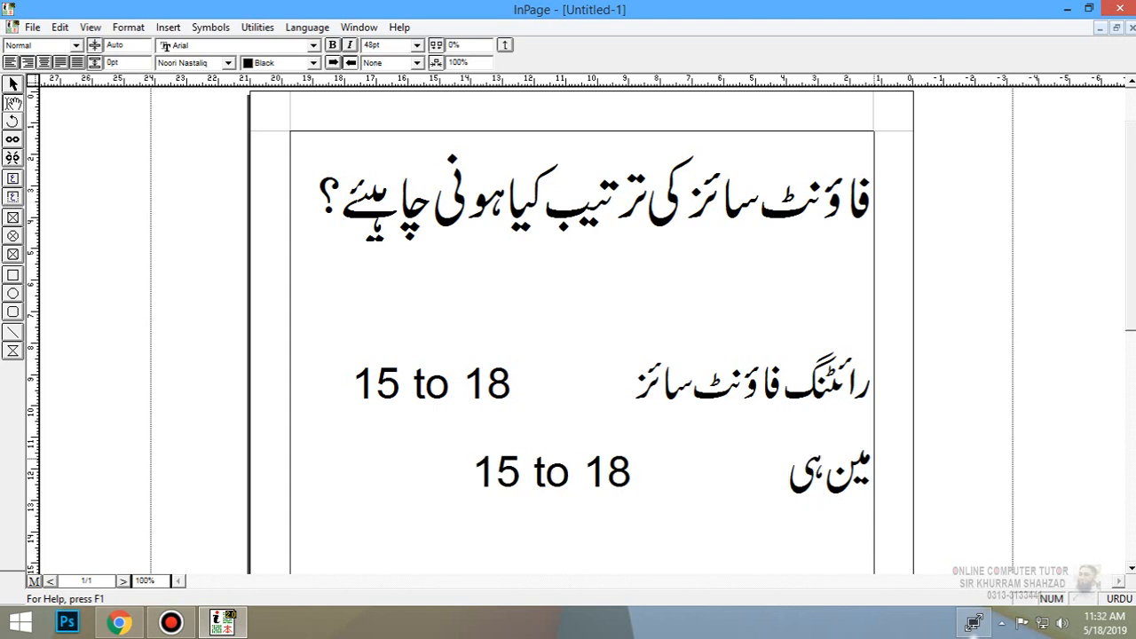
text(ڈنگ)
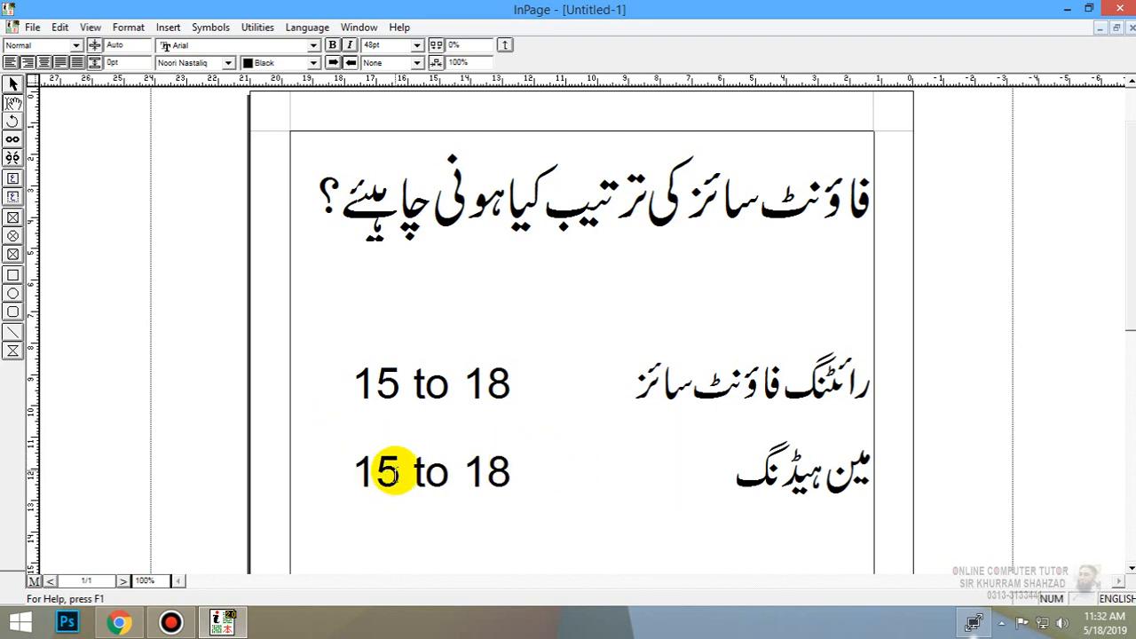
Change the size range on the "مین ہیڈنگ" line to "20 to 35".
mouse_move(401, 468)
mouse_down()
mouse_move(366, 473)
mouse_move(400, 472)
mouse_up()
text(20)
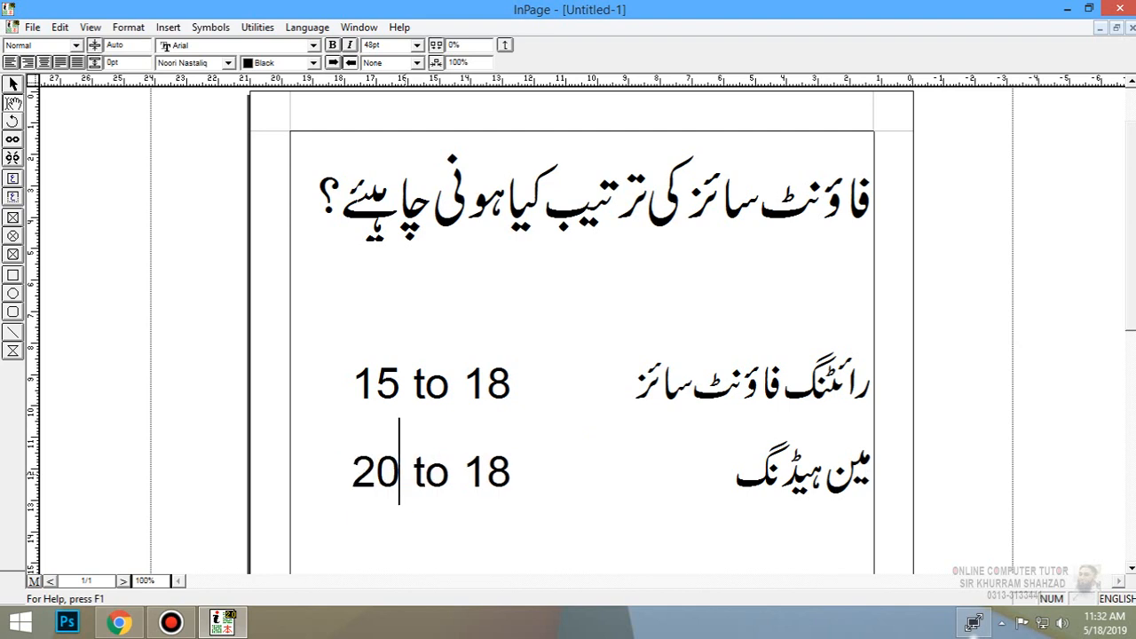
drag(532, 456, 511, 475)
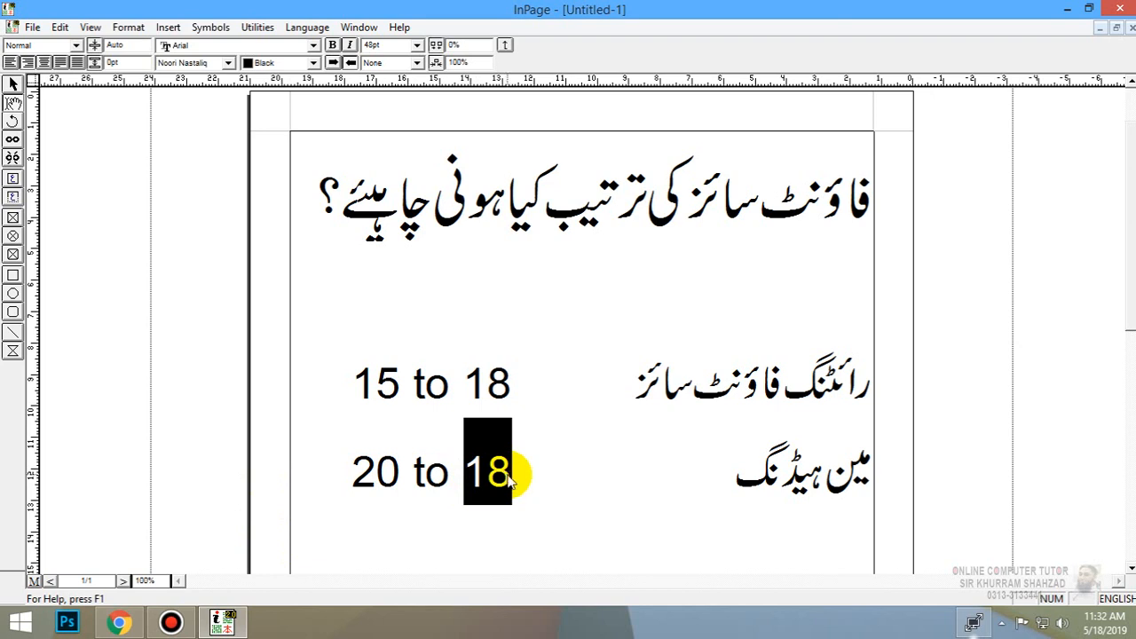
text(35)
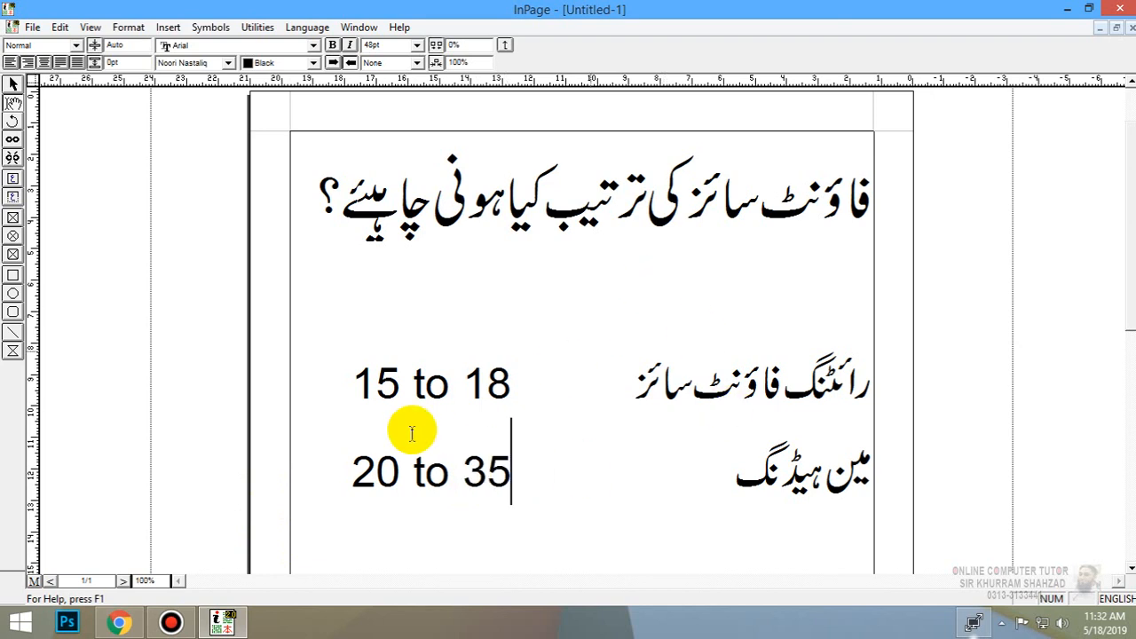
click(357, 472)
key(Return)
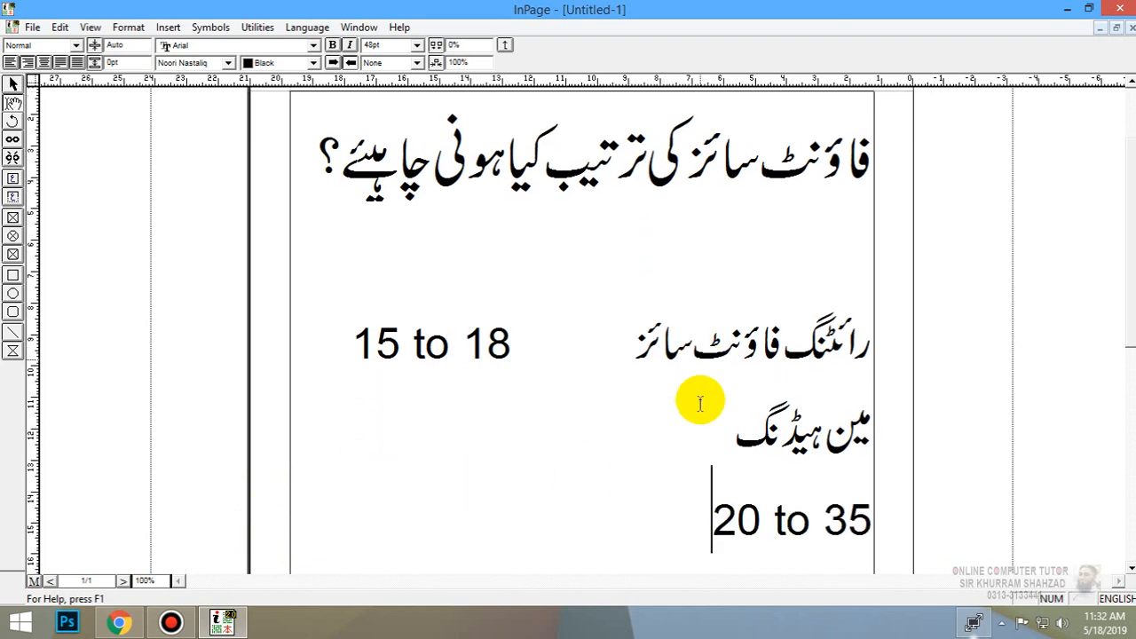
key(BackSpace)
key(Right)
key(Right)
key(Return)
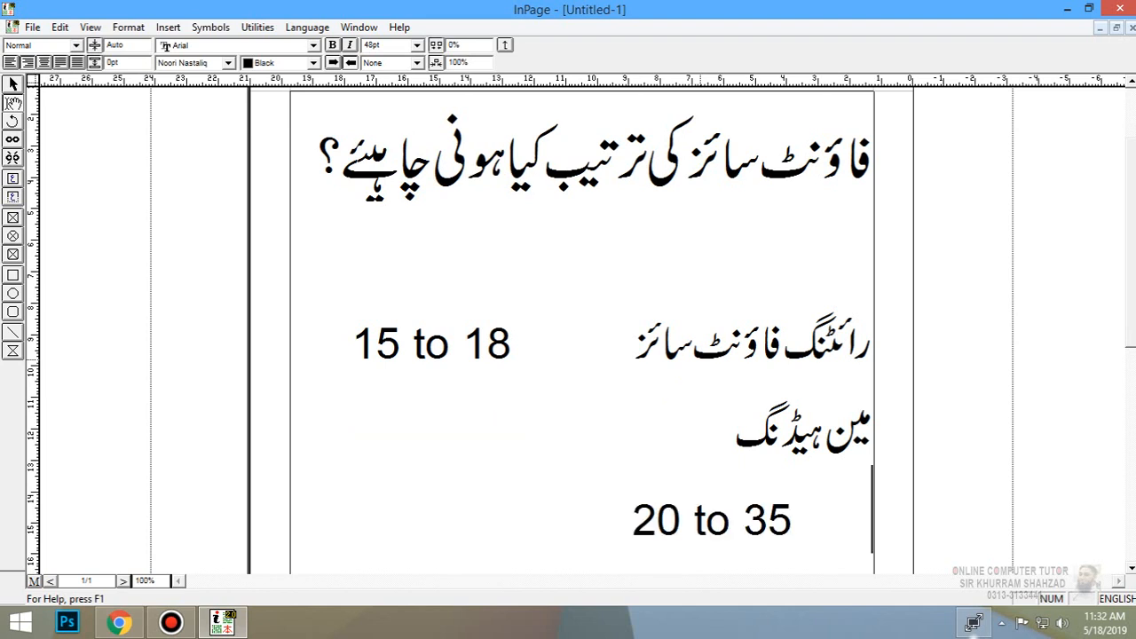
key(BackSpace)
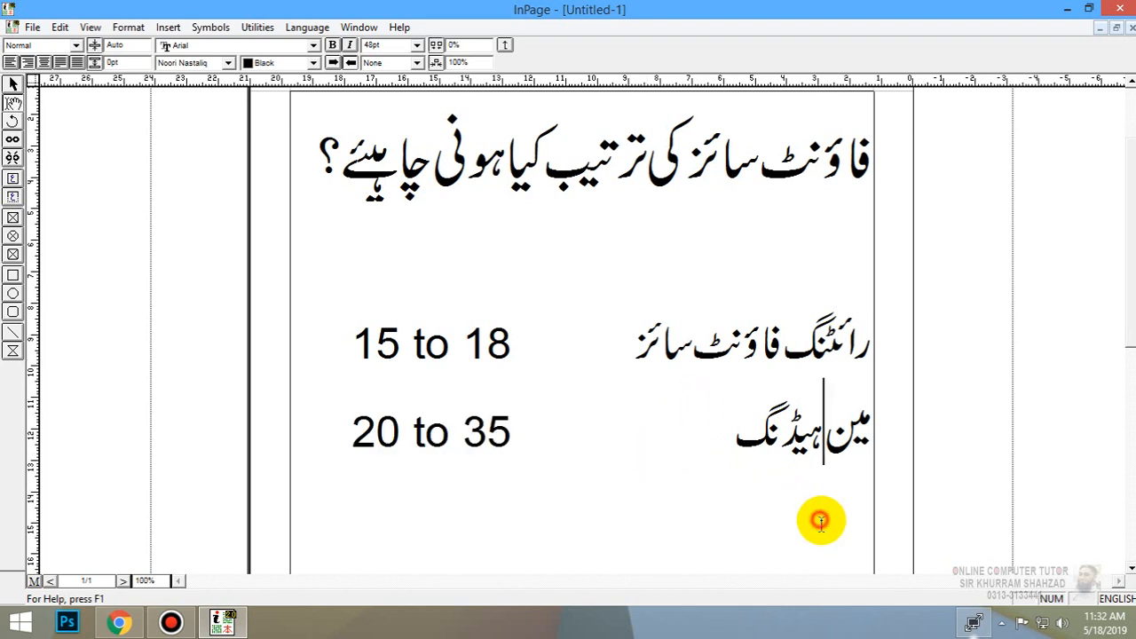
key(alt+shift)
click(702, 435)
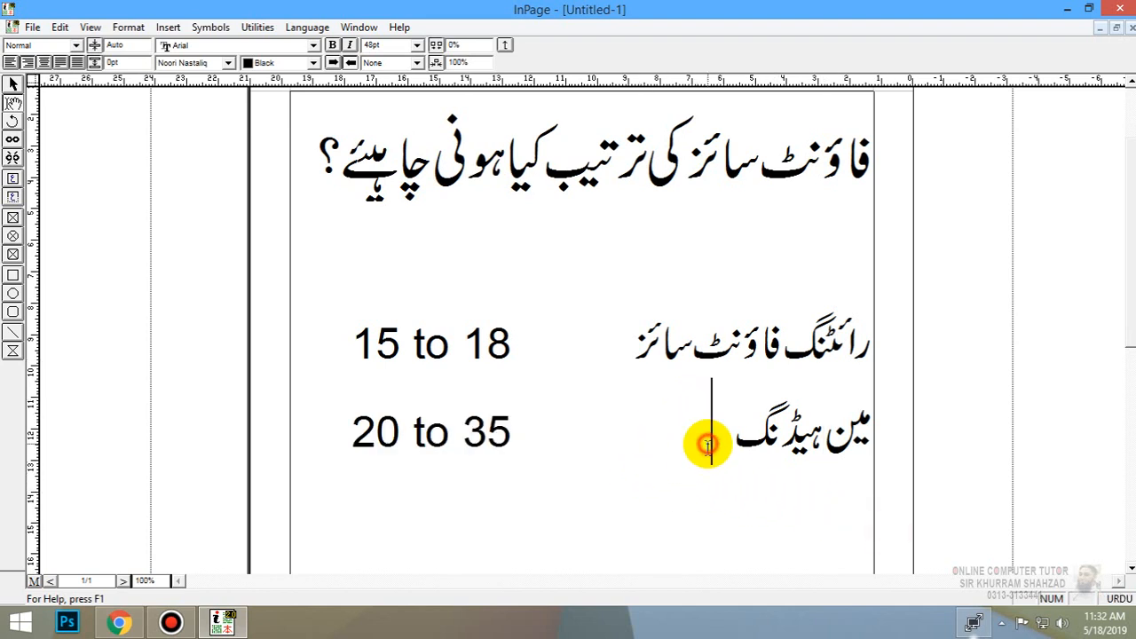
key(Return)
key(BackSpace)
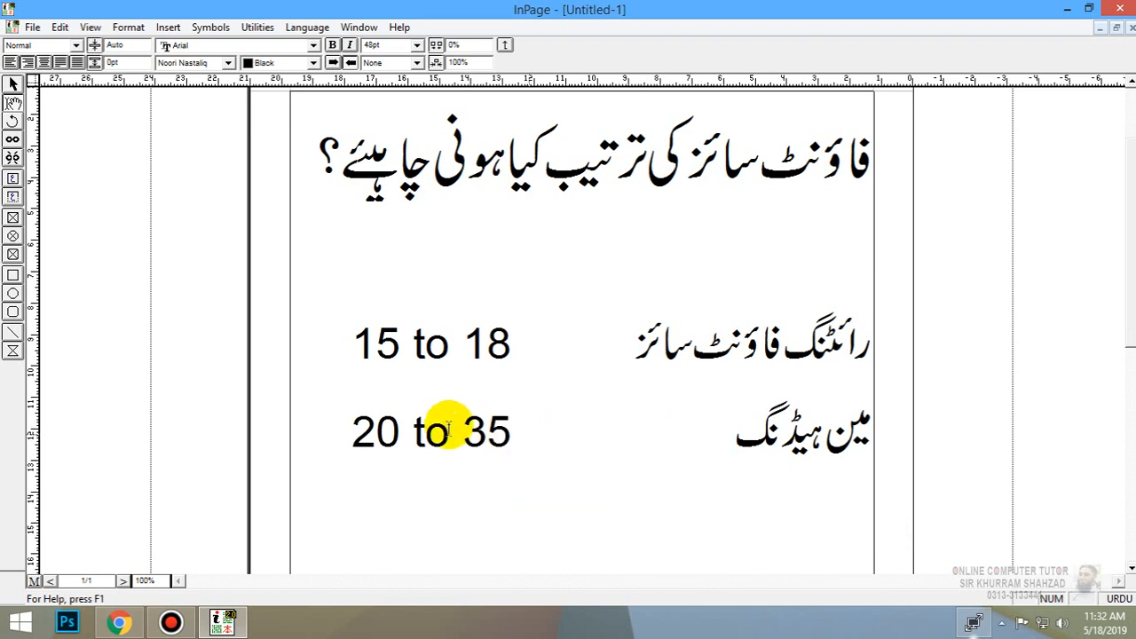
Start a new line after the "مین ہیڈنگ" line and paste the copied "رائٹنگ فاؤنٹ سائز 15 to 18" line there.
click(322, 423)
key(Return)
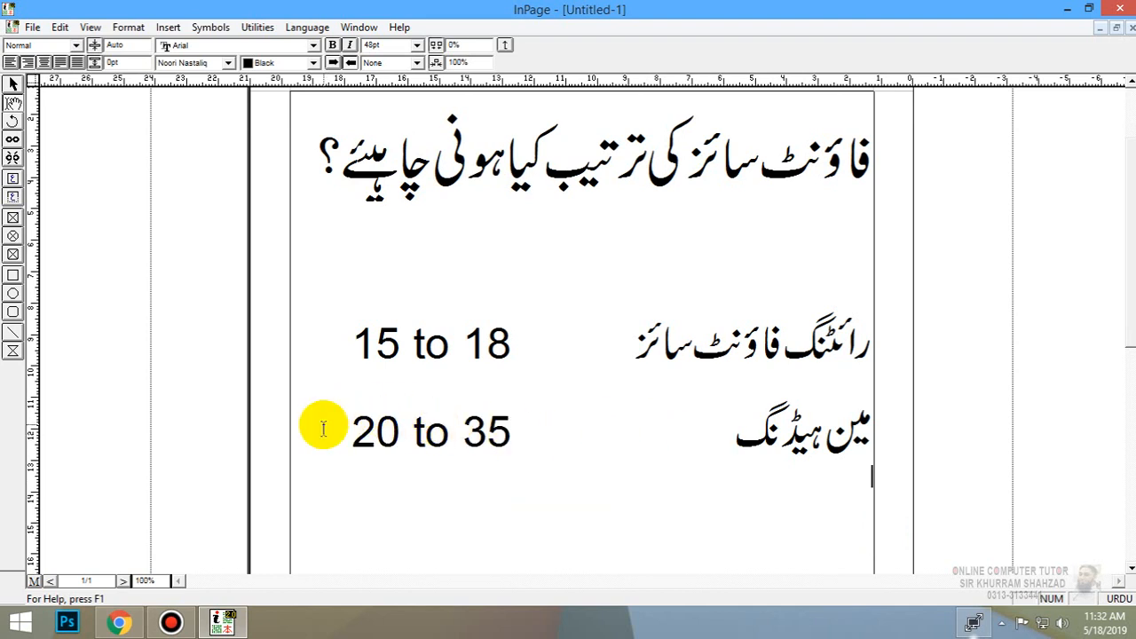
key(ctrl+v)
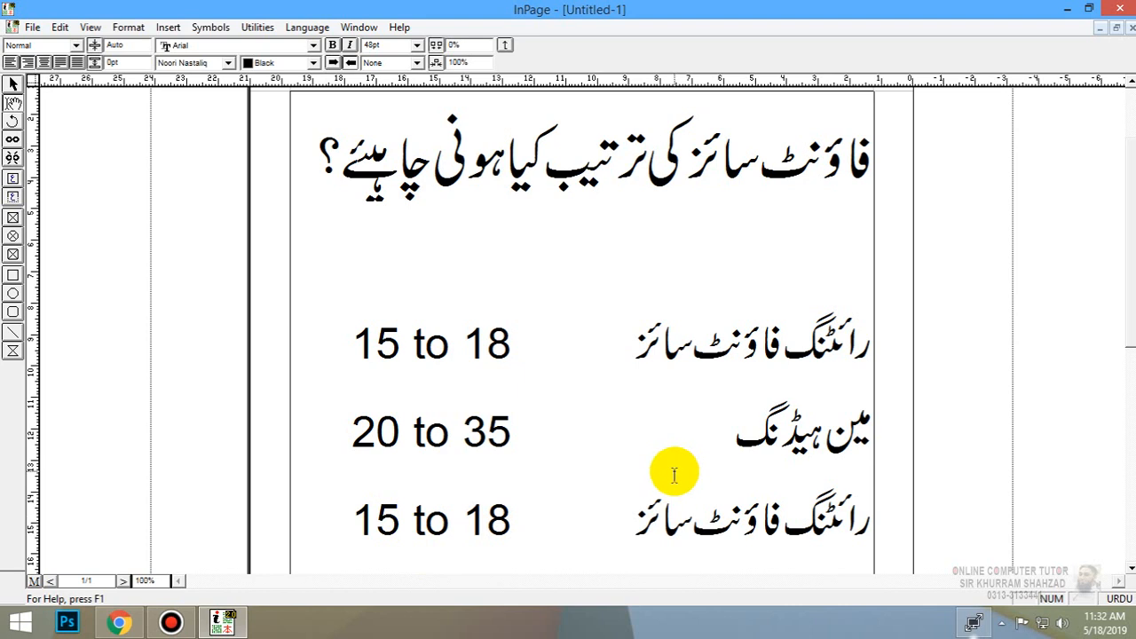
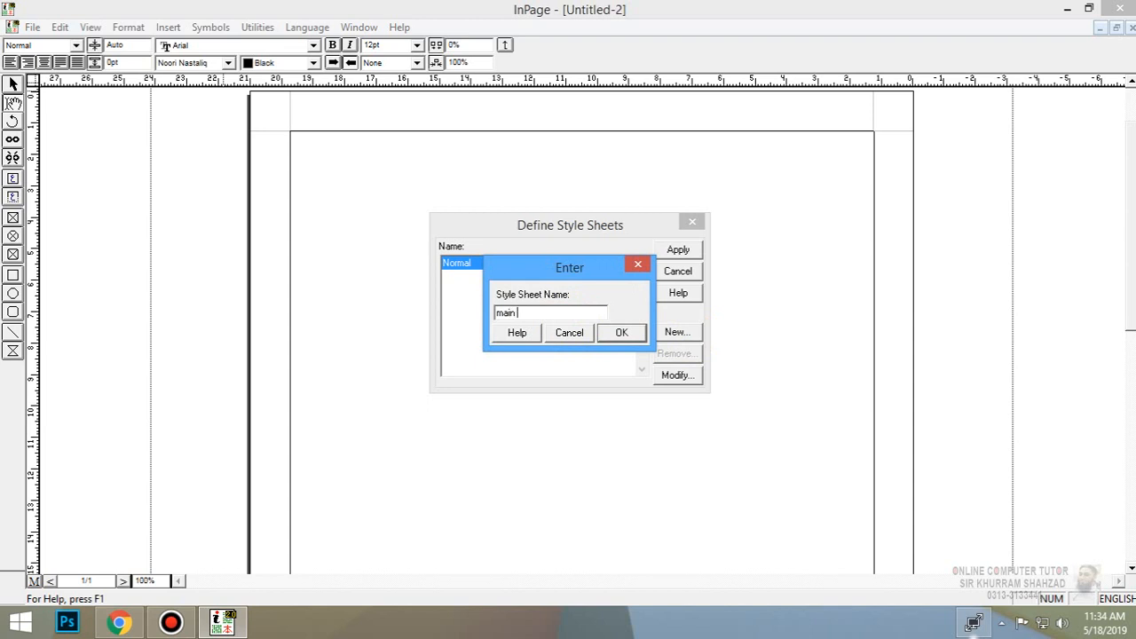
Name the new style sheet Main Heading and assign it the Control + Shift key equivalent h.
key(BackSpace)
text(Main Heading)
click(612, 332)
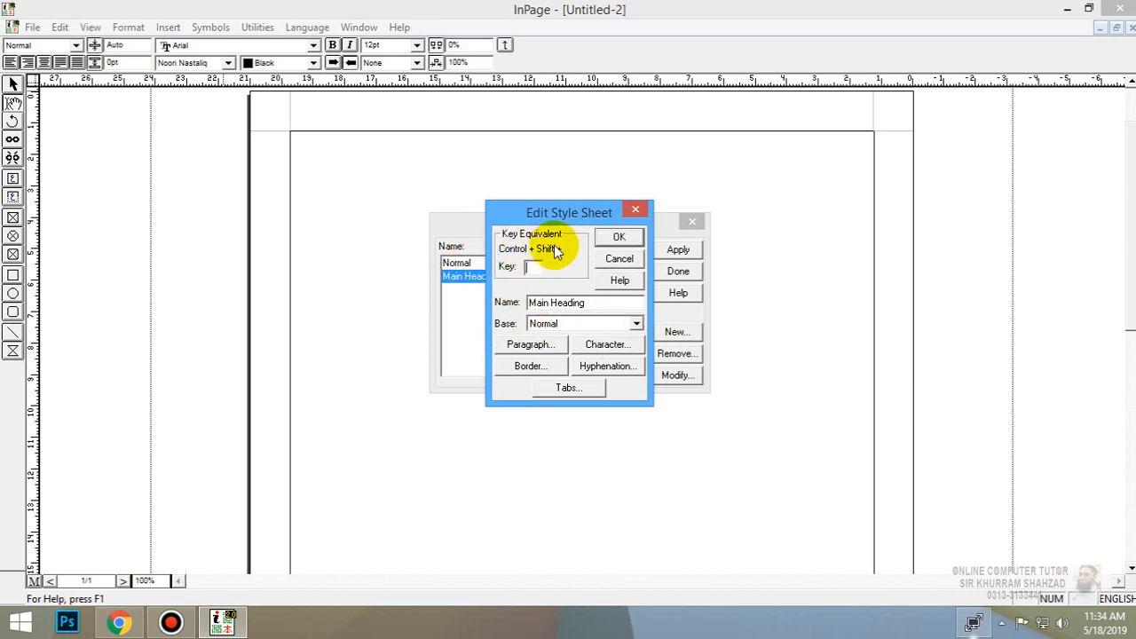
text(h)
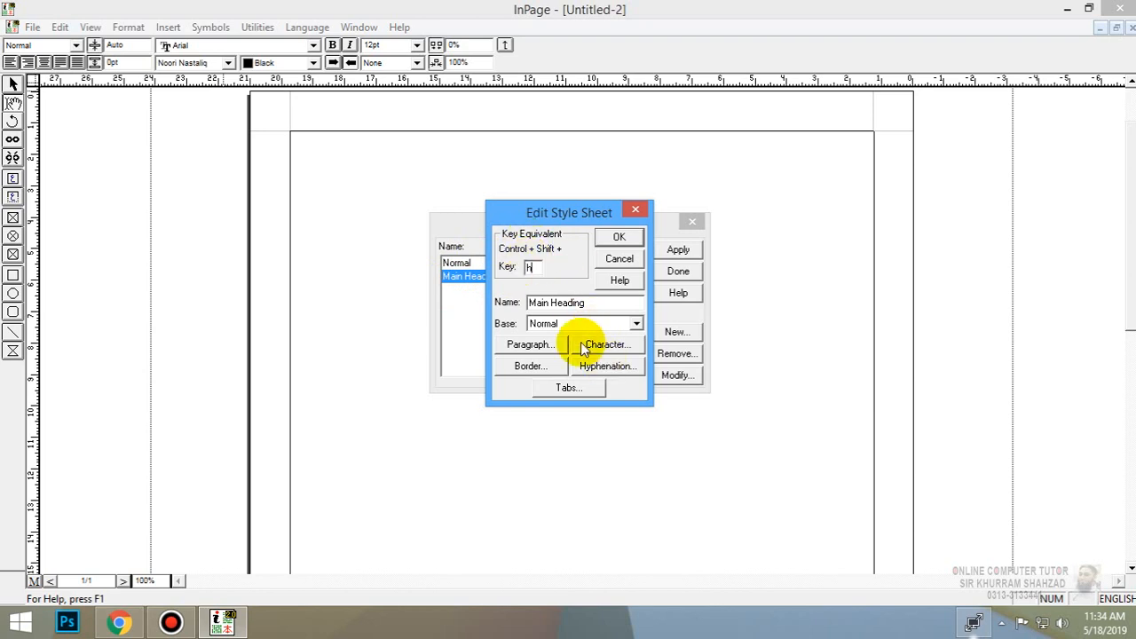
Set the character size of the Main Heading style sheet to 28.
click(584, 347)
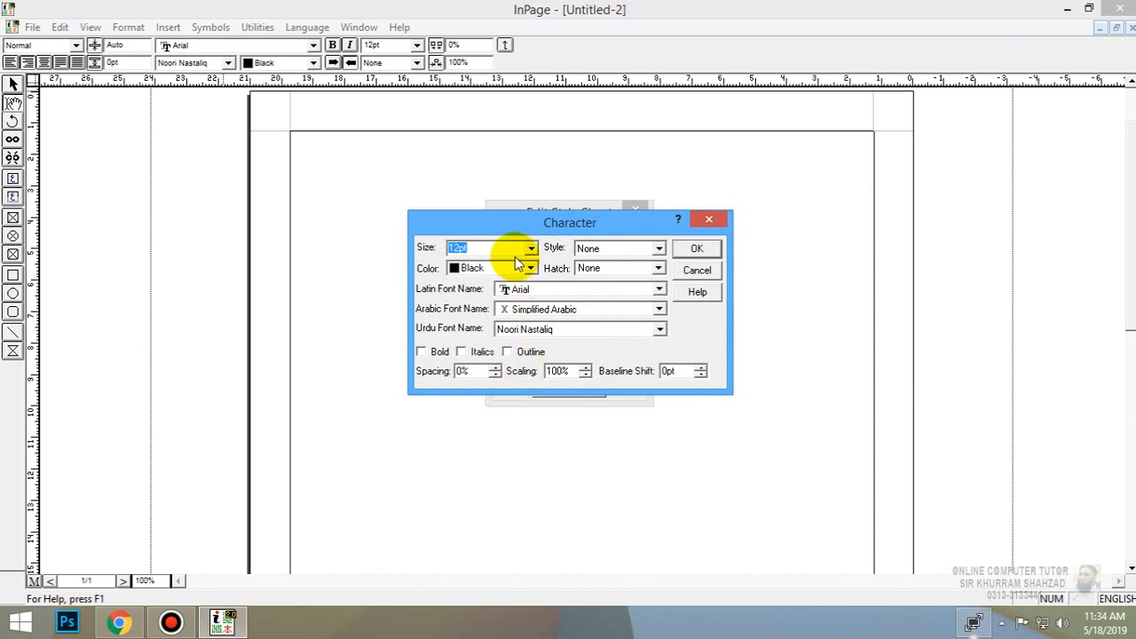
drag(534, 223, 673, 177)
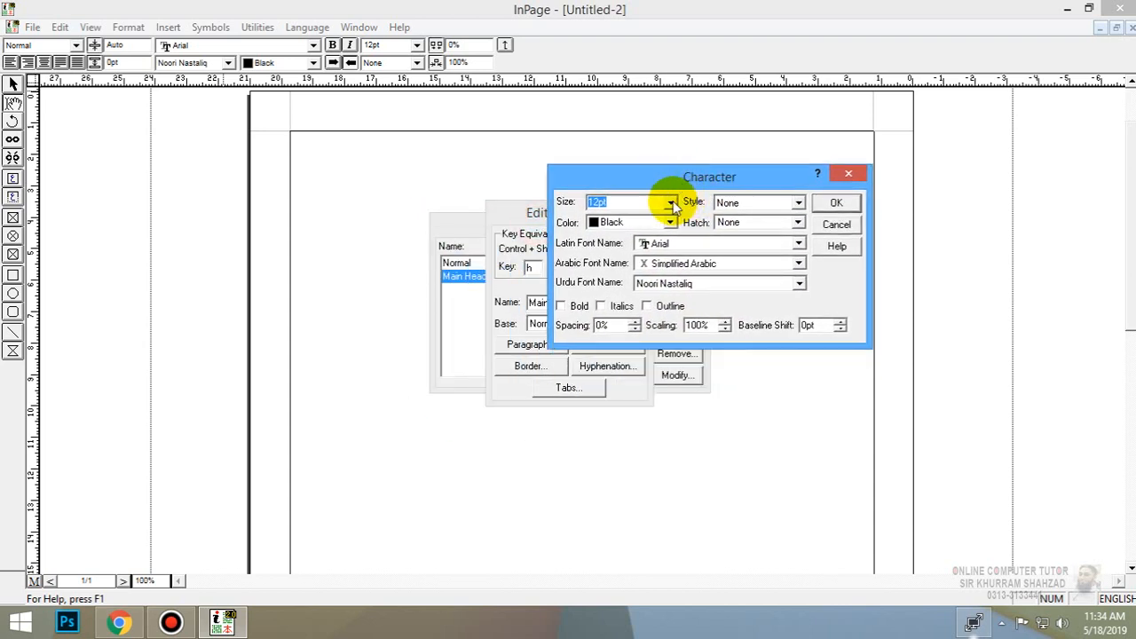
click(673, 204)
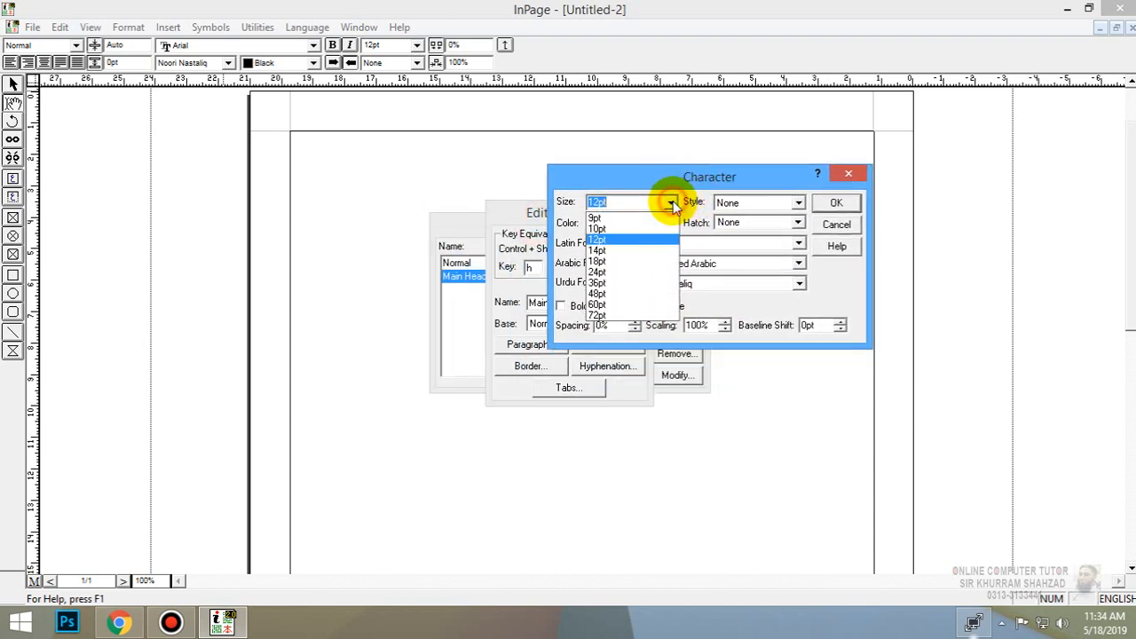
click(633, 272)
click(620, 203)
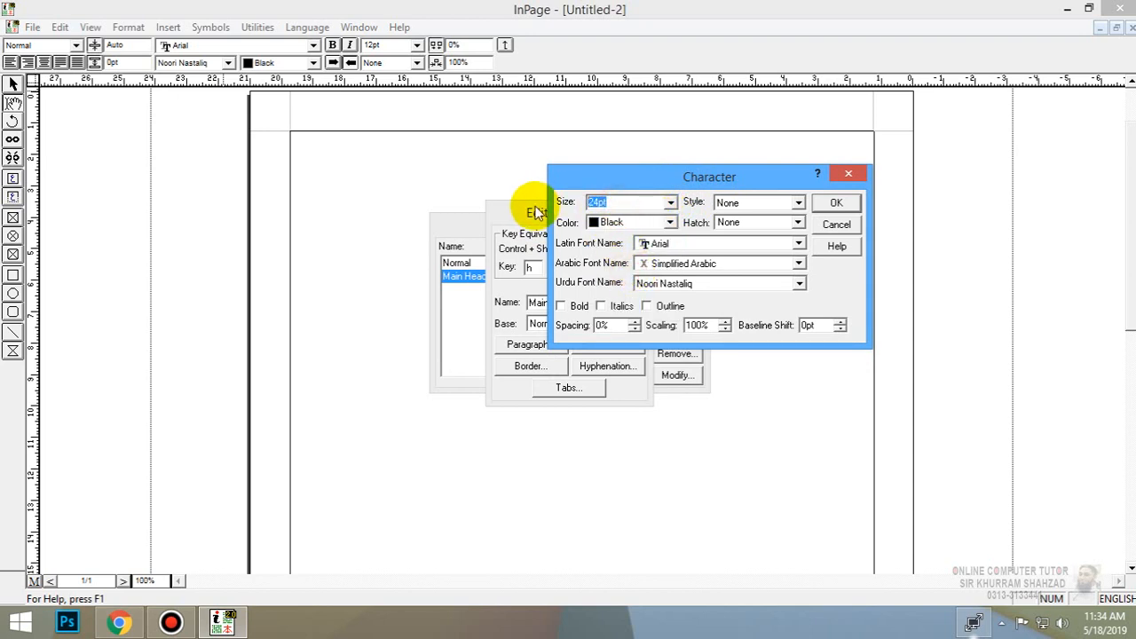
text(26)
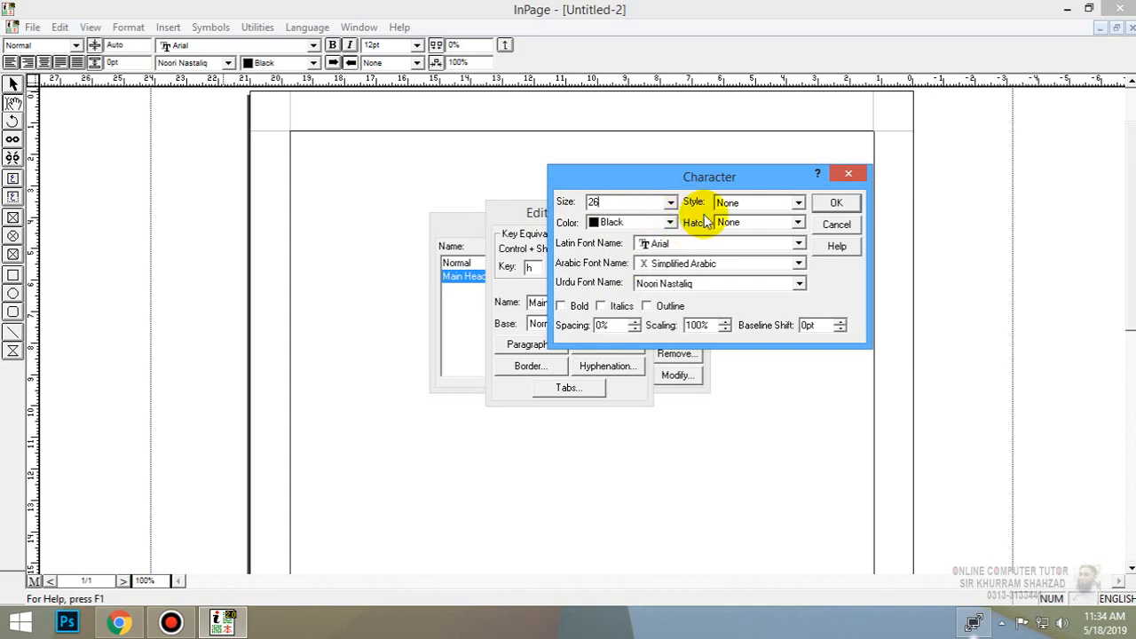
drag(638, 202, 544, 219)
text(2)
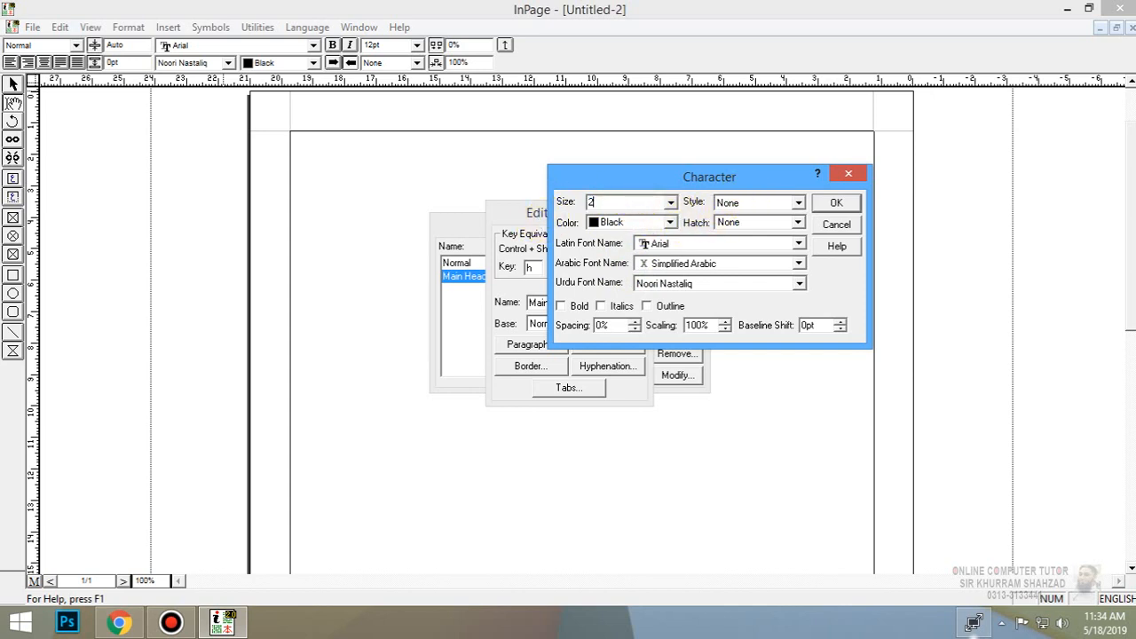
text(8)
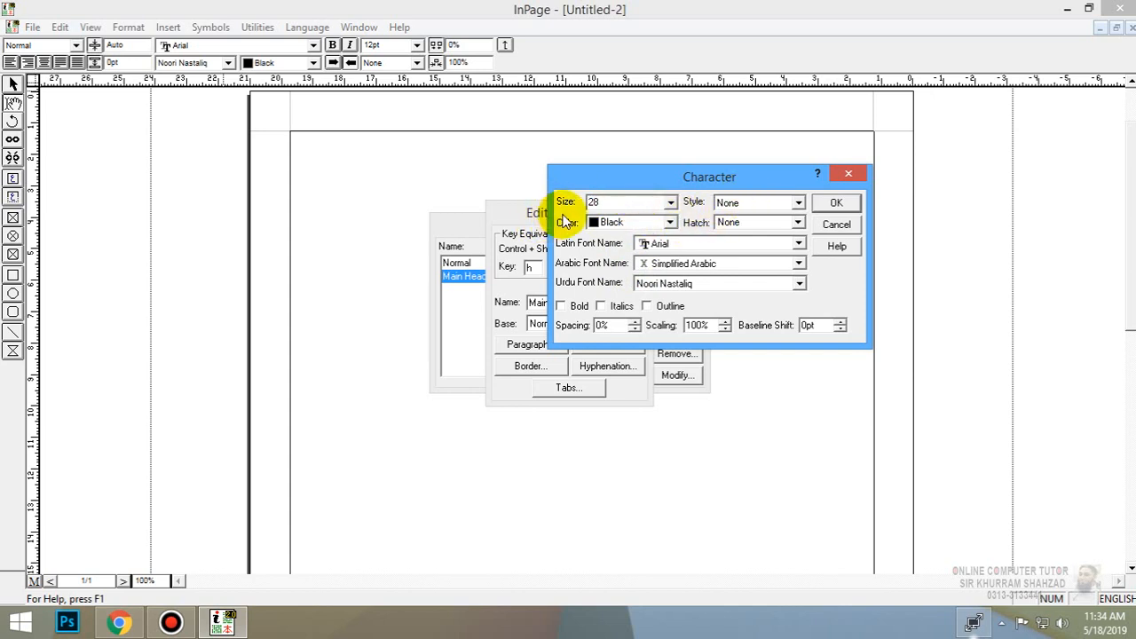
Keep the Main Heading text colour Black and choose Aasaar as its Urdu font.
click(779, 206)
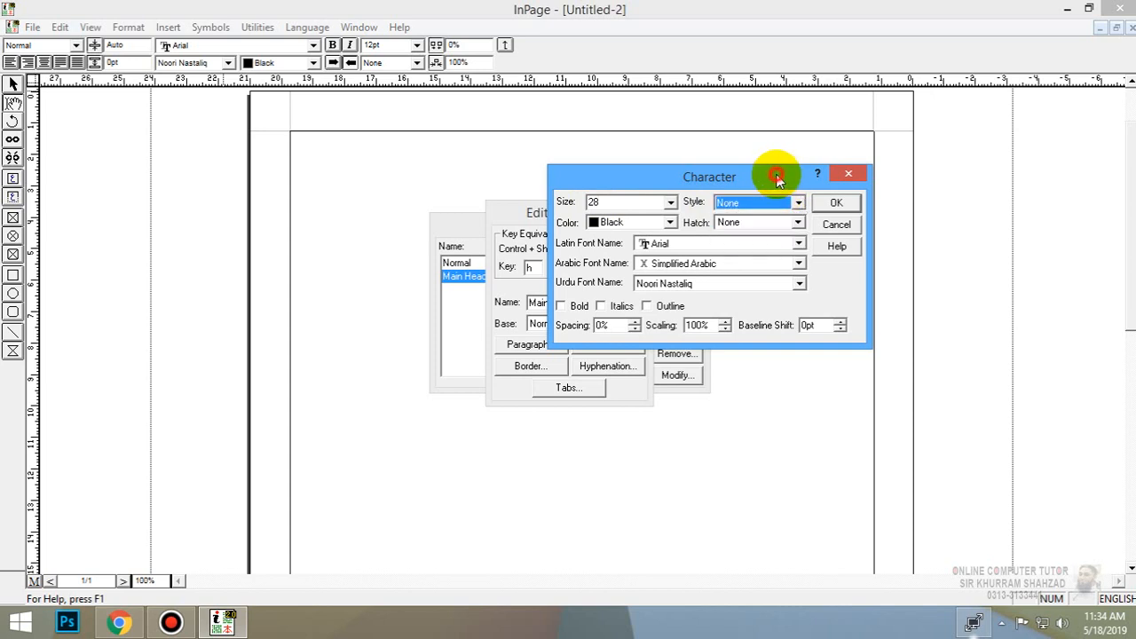
click(670, 222)
drag(675, 258, 677, 220)
click(682, 179)
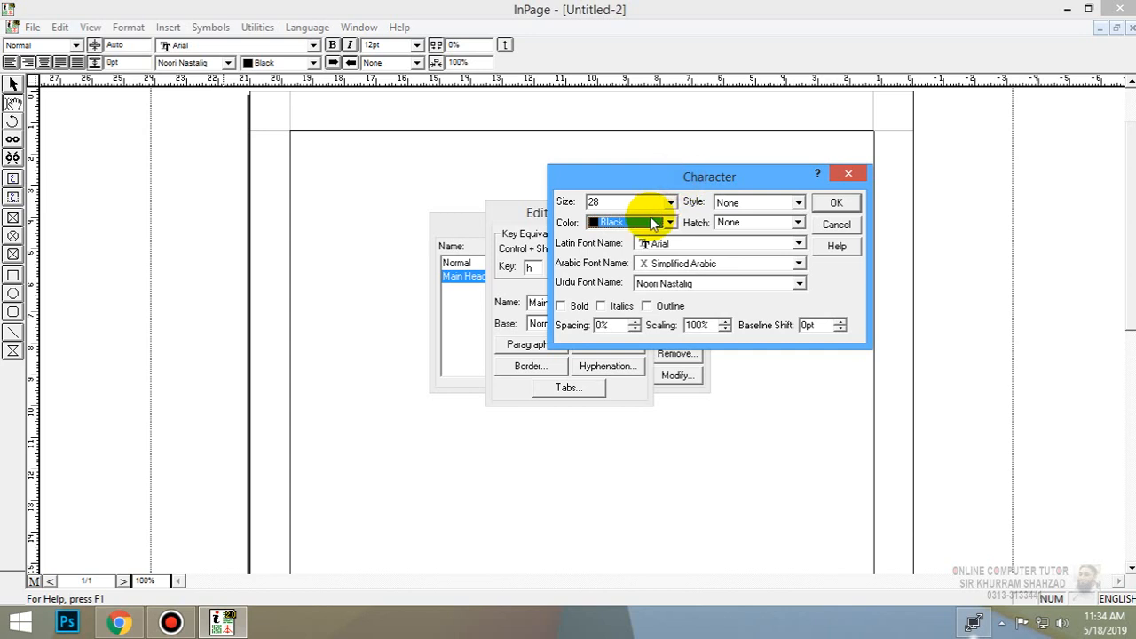
click(685, 280)
drag(798, 316, 802, 312)
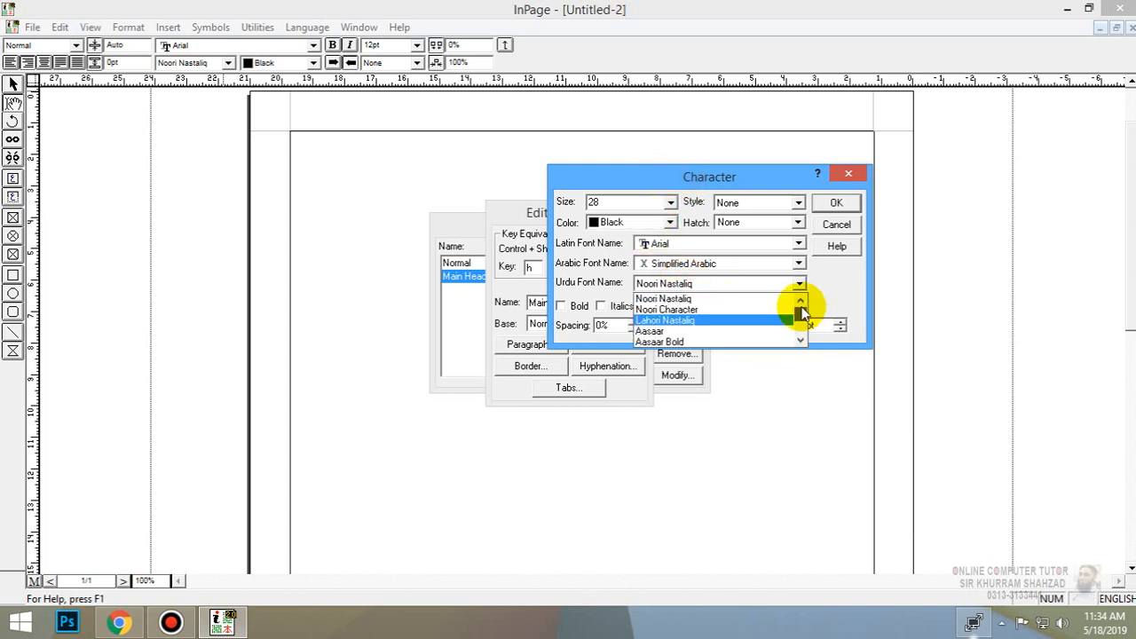
click(701, 331)
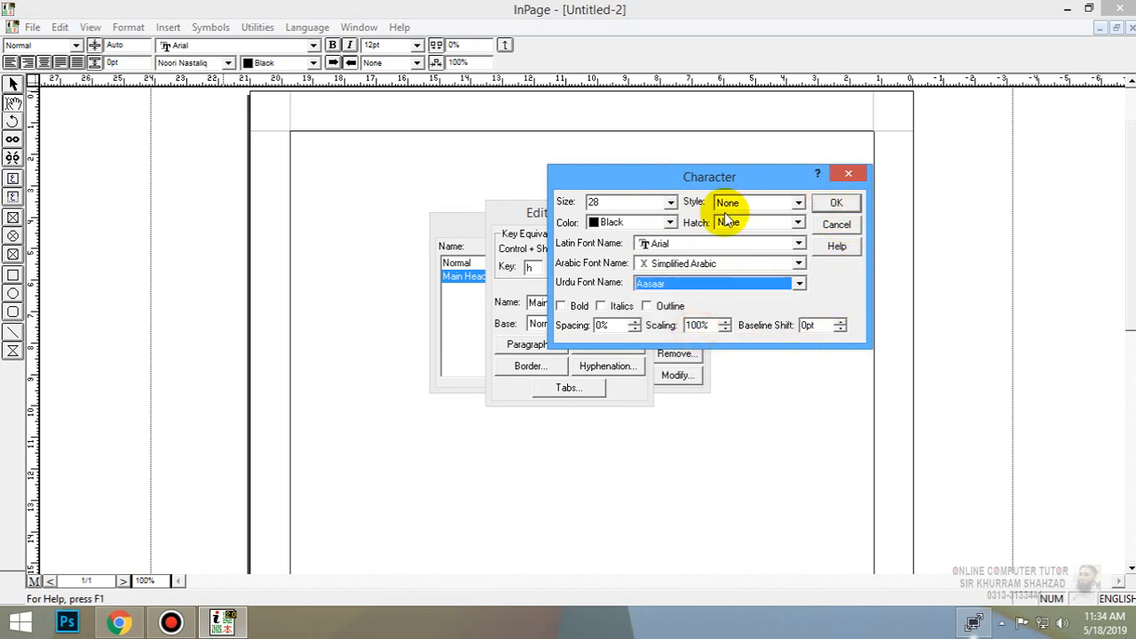
Make the Main Heading characters bold with the Single line style and accept the character settings.
click(562, 305)
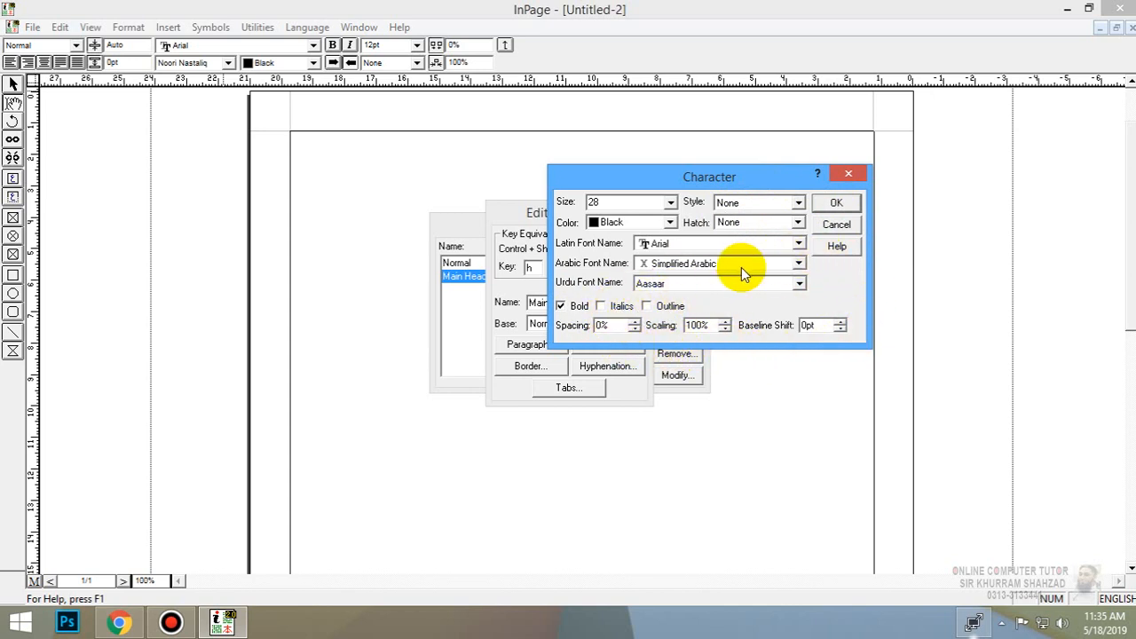
click(771, 208)
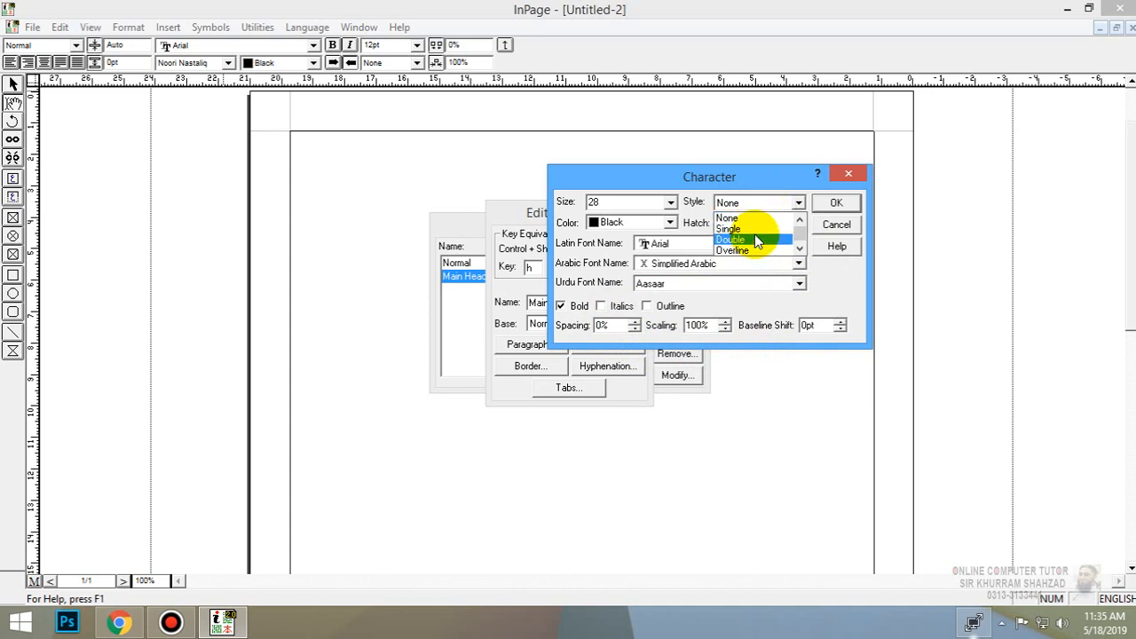
click(759, 230)
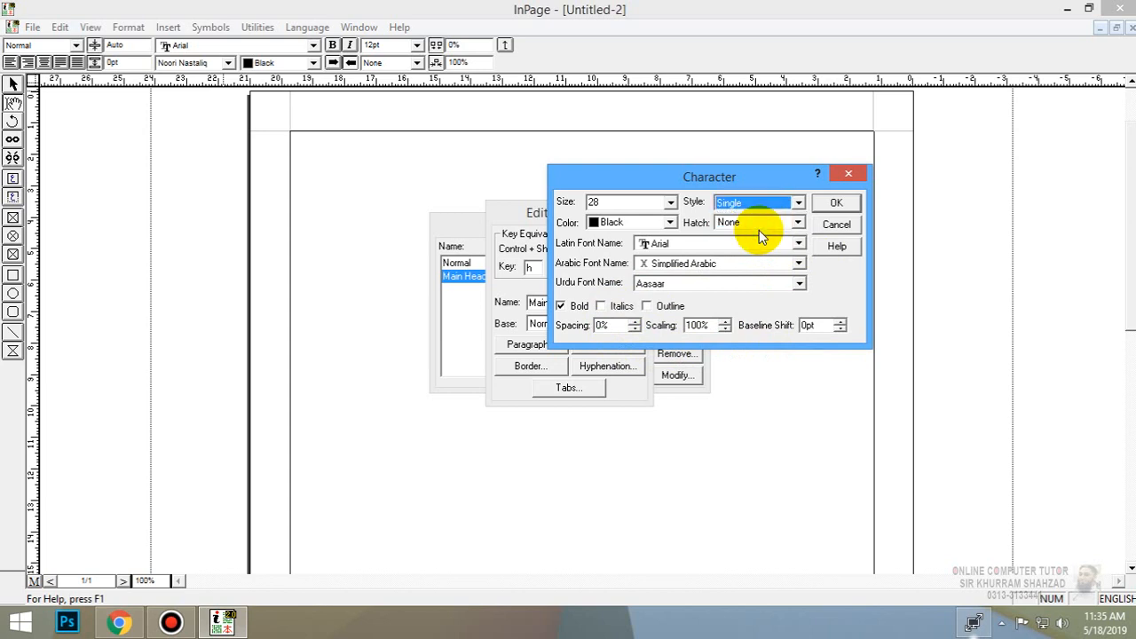
click(838, 203)
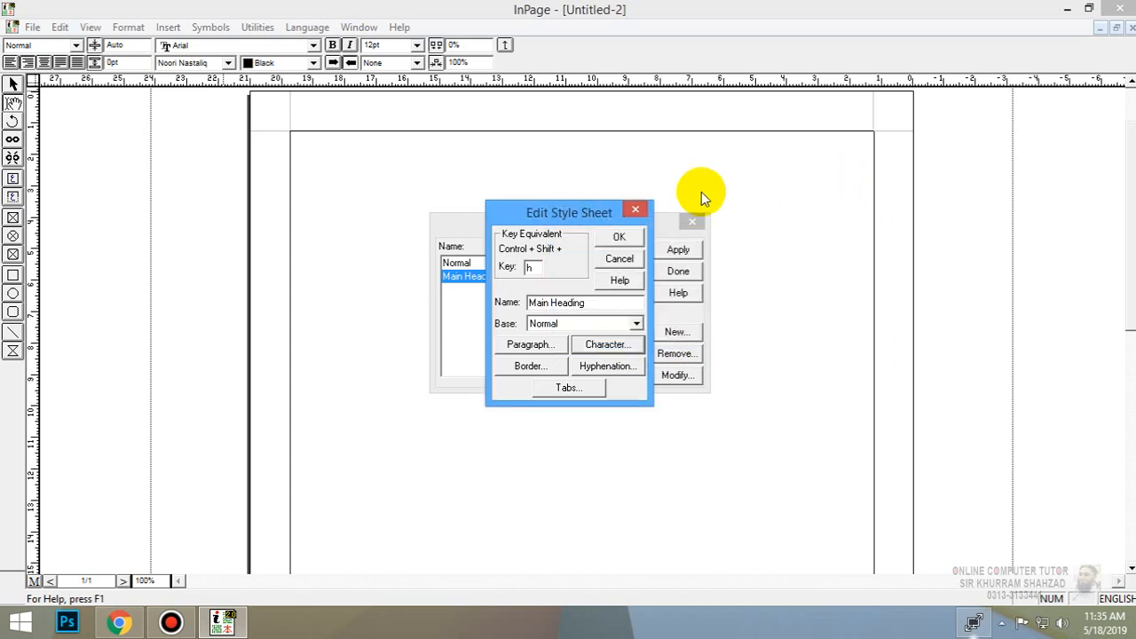
Set the Main Heading style sheet's paragraph alignment to Centered and accept the paragraph preferences.
click(549, 345)
drag(624, 206, 872, 74)
click(763, 94)
click(765, 132)
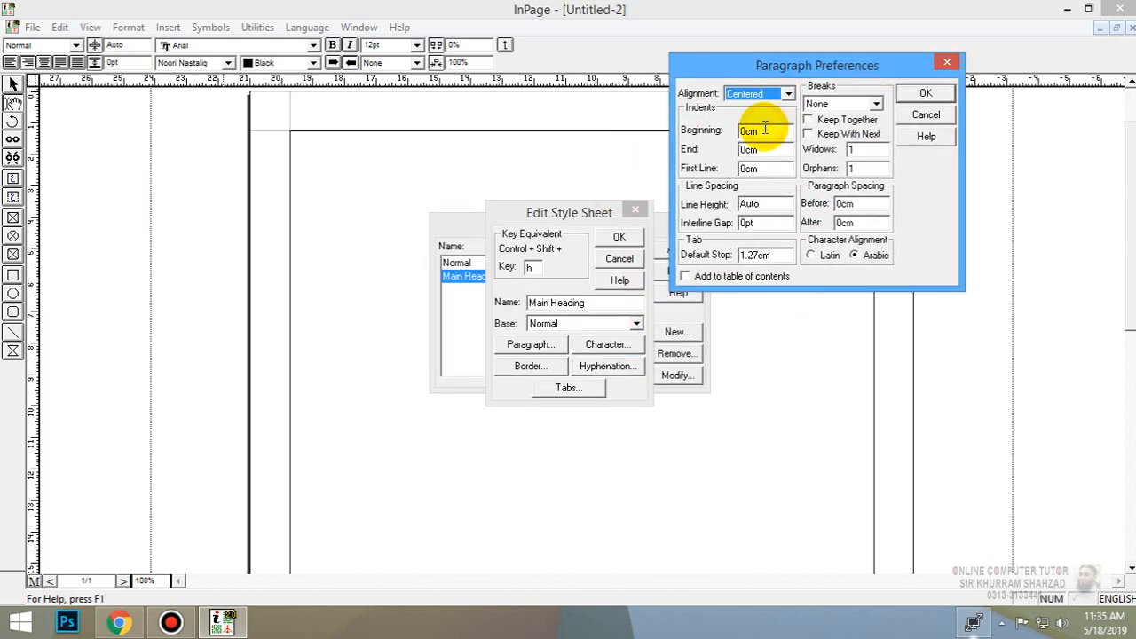
click(765, 129)
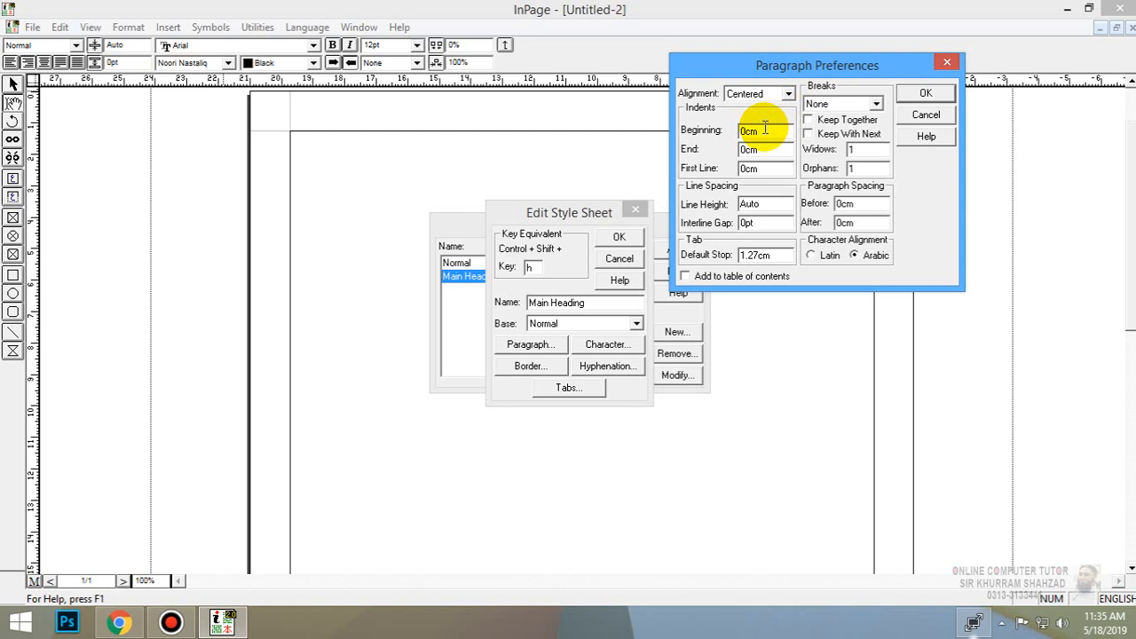
click(780, 149)
click(769, 204)
click(859, 103)
click(863, 103)
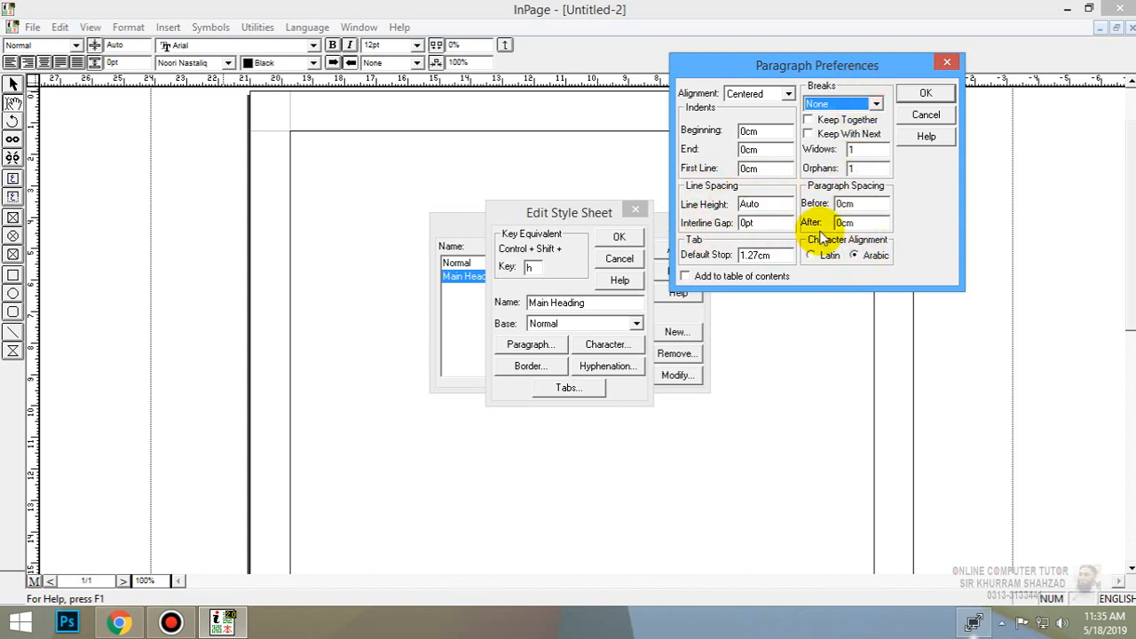
click(928, 93)
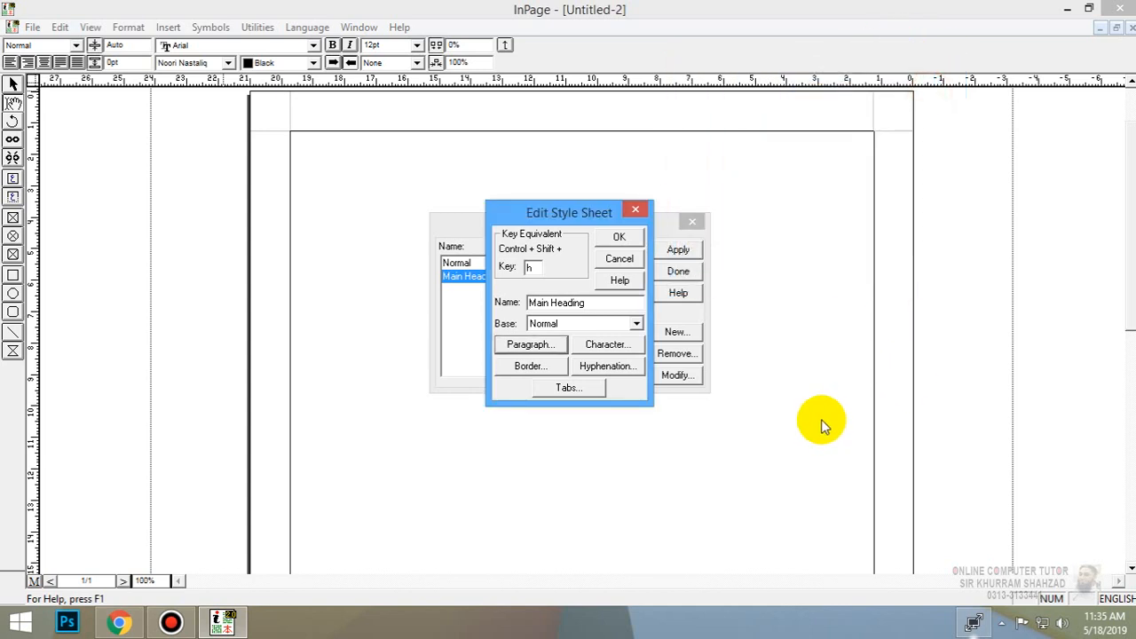
Set both the above and below borders of the Main Heading style sheet to Text.
click(530, 365)
click(571, 281)
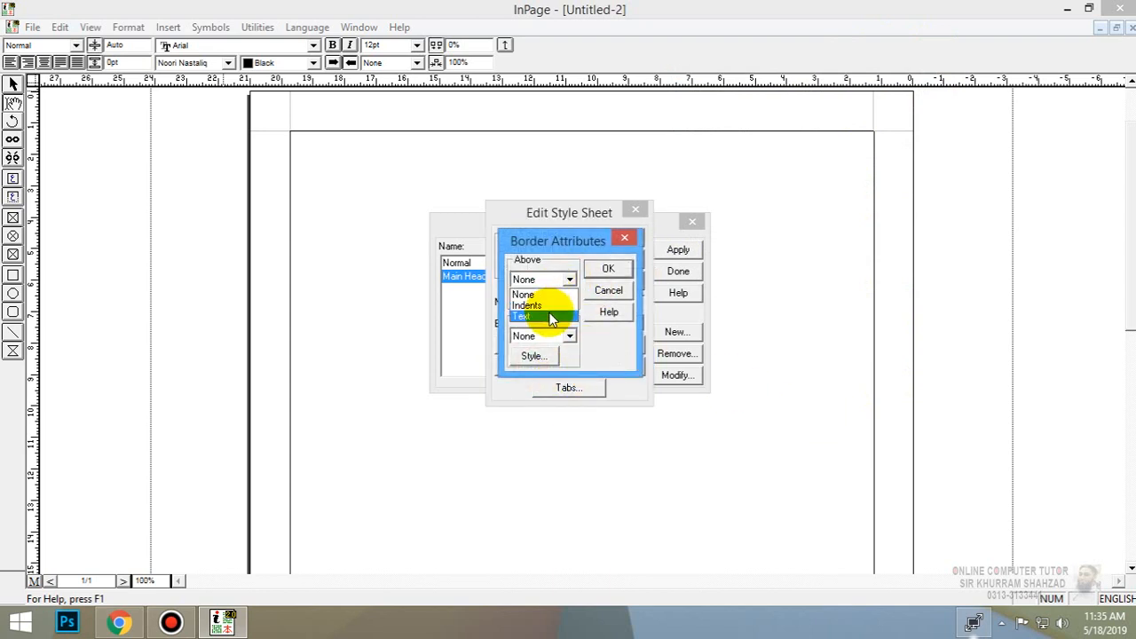
click(549, 317)
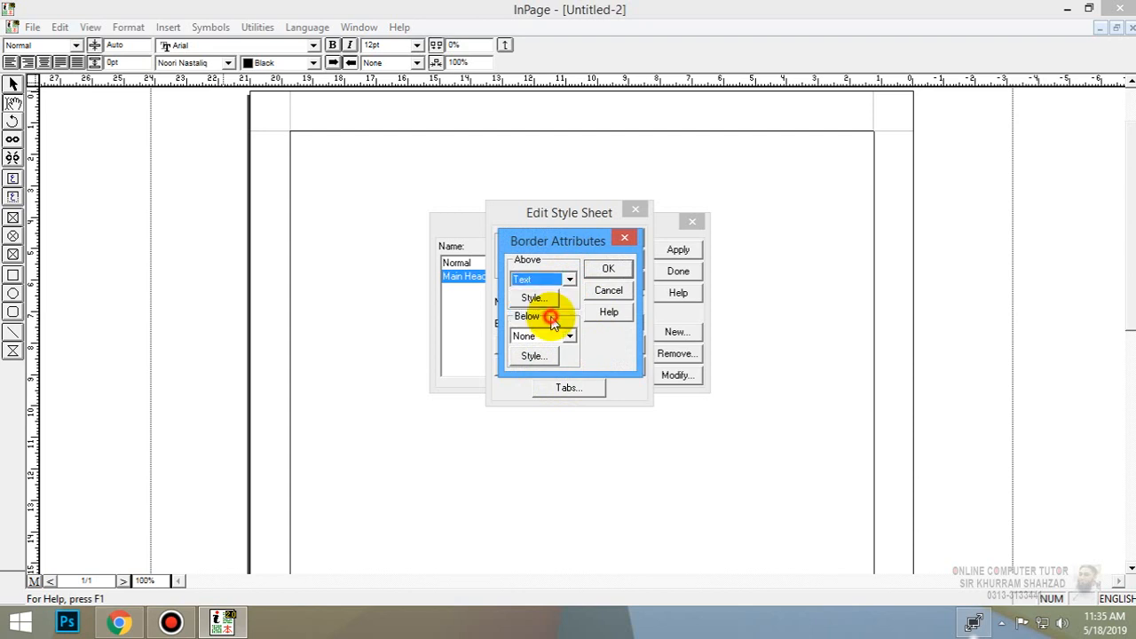
click(568, 328)
click(547, 366)
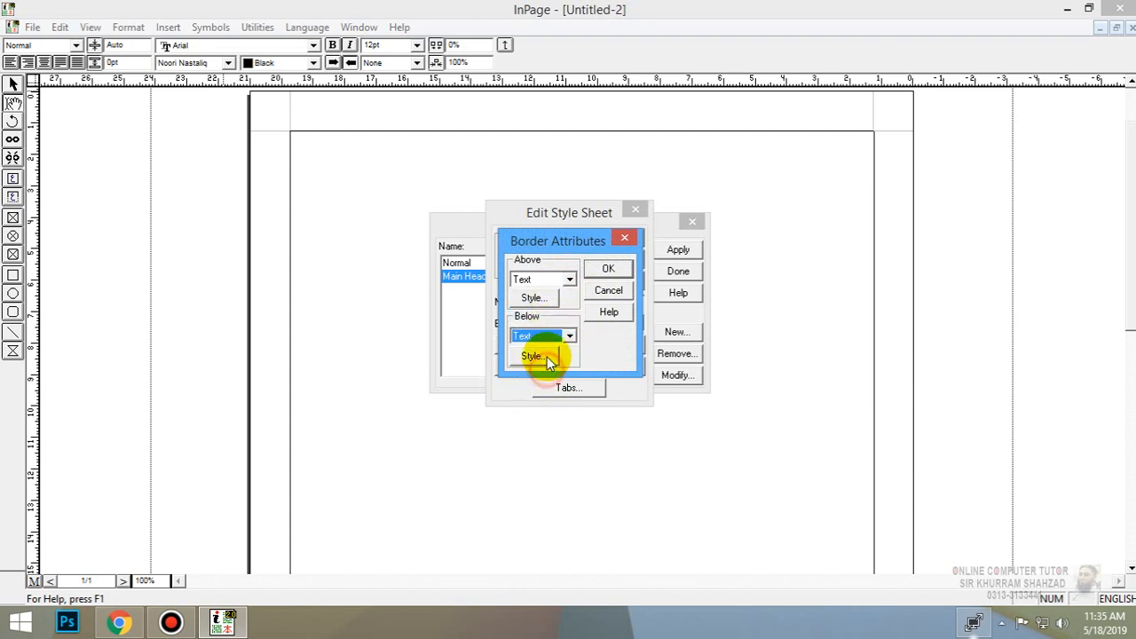
Give the below border the alternating solid and hollow line pattern at 2pt thickness, and save the Main Heading style sheet.
click(542, 357)
click(598, 279)
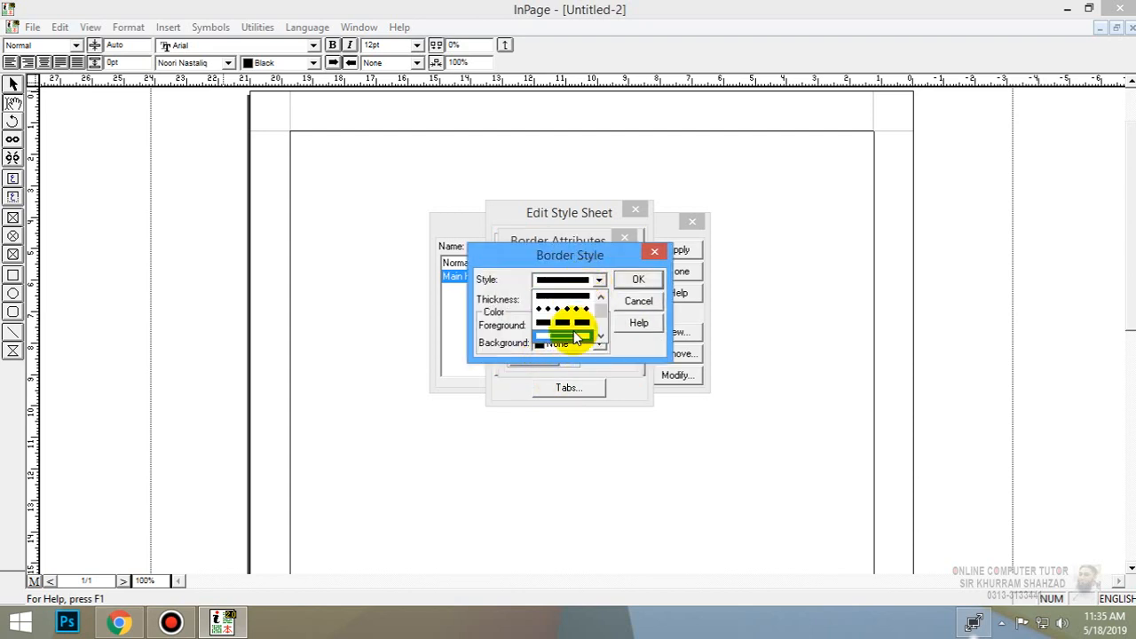
click(575, 336)
click(605, 304)
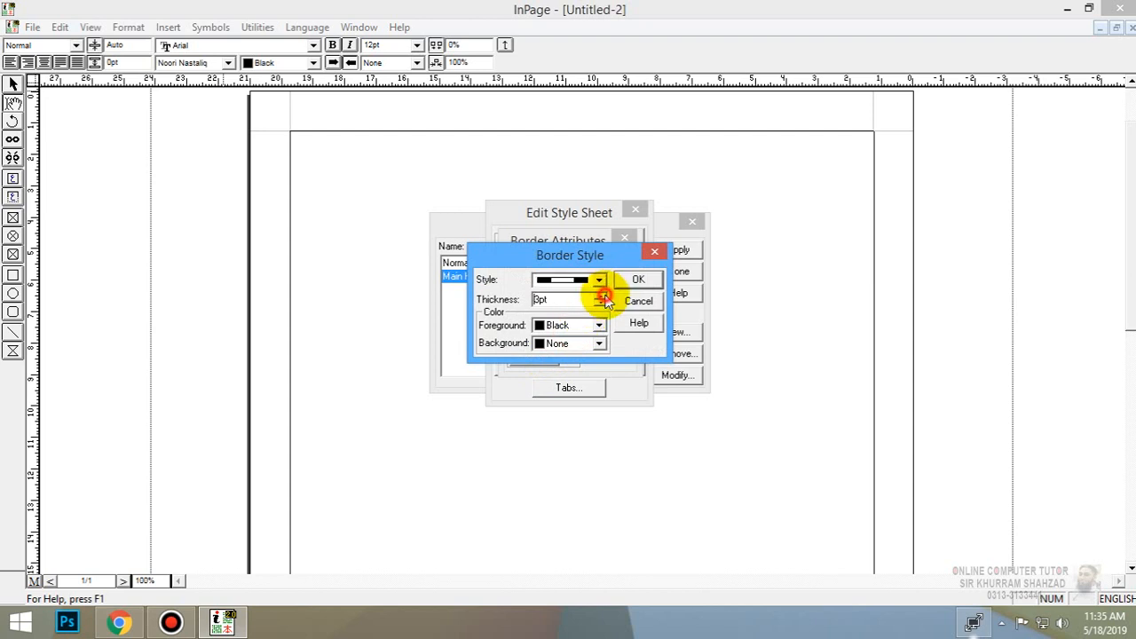
click(602, 305)
click(600, 304)
click(622, 282)
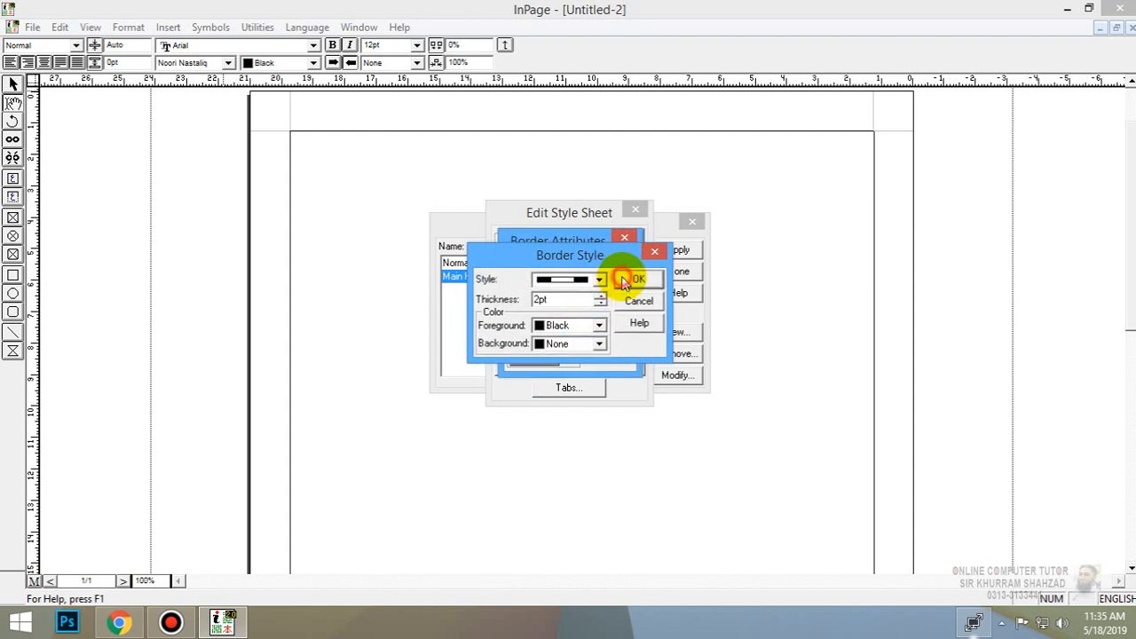
click(605, 269)
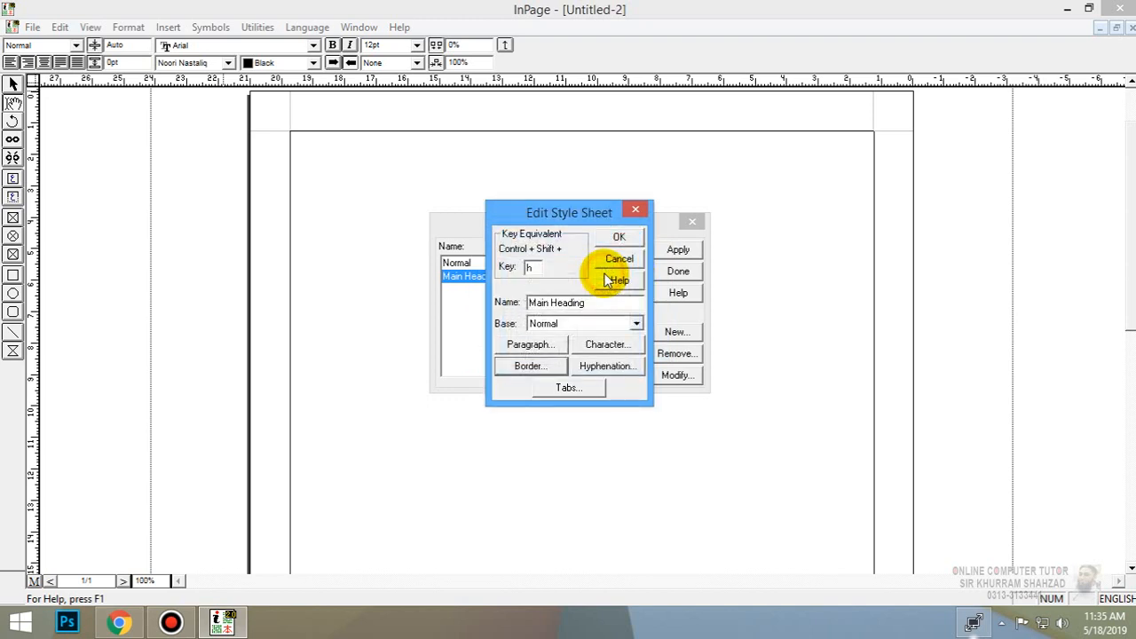
click(618, 238)
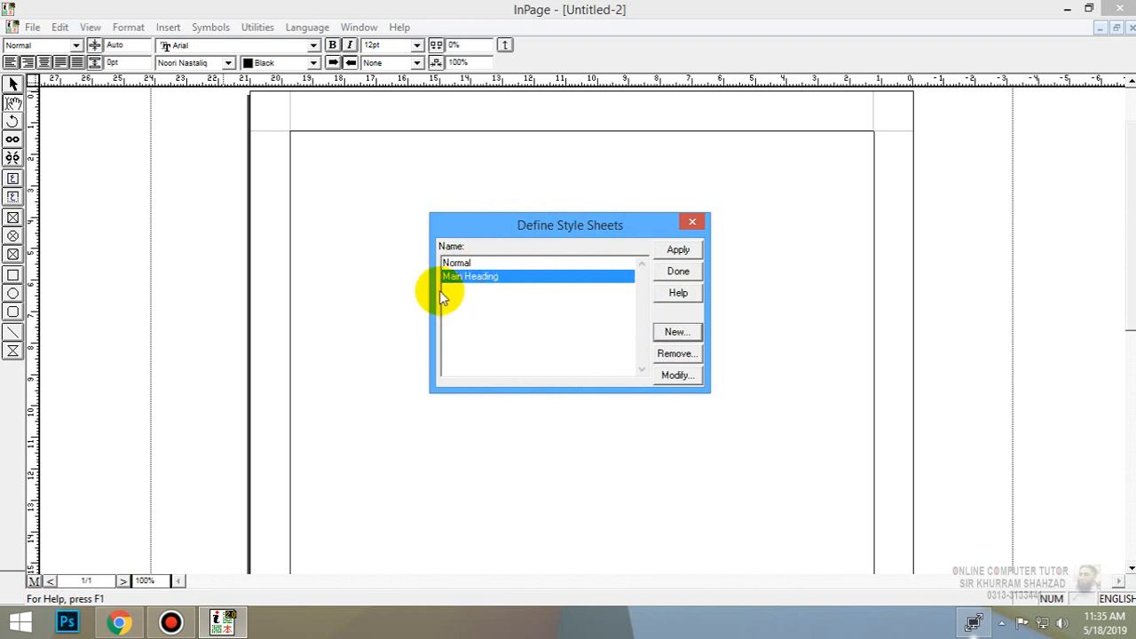
Create a new style sheet named Side Heading with the Control + Shift key equivalent s.
click(684, 331)
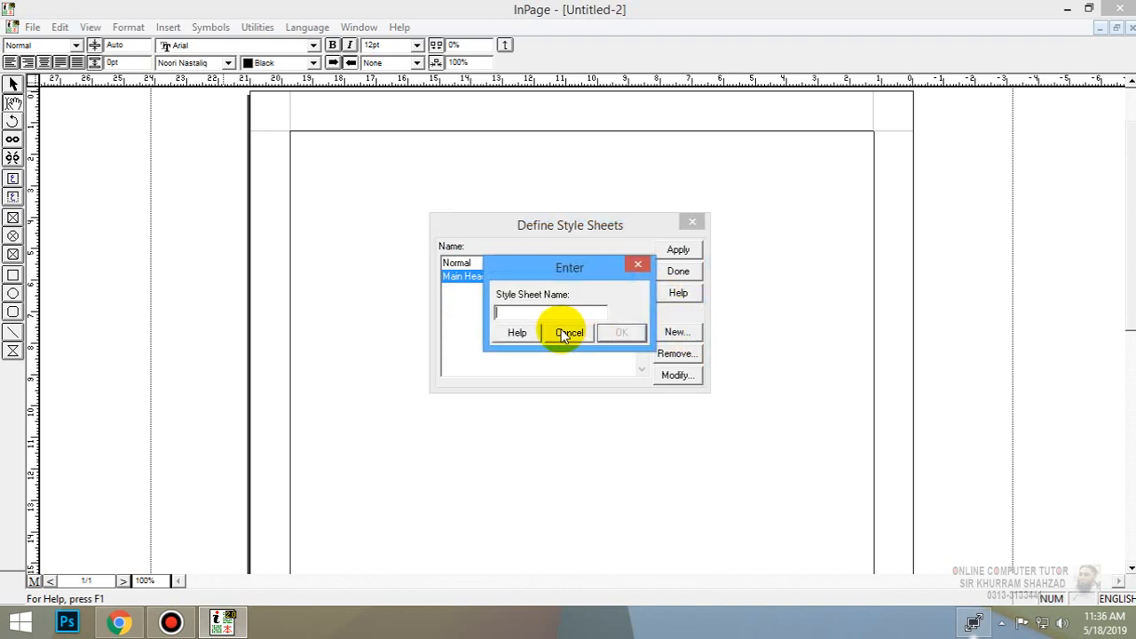
text(Side Heading)
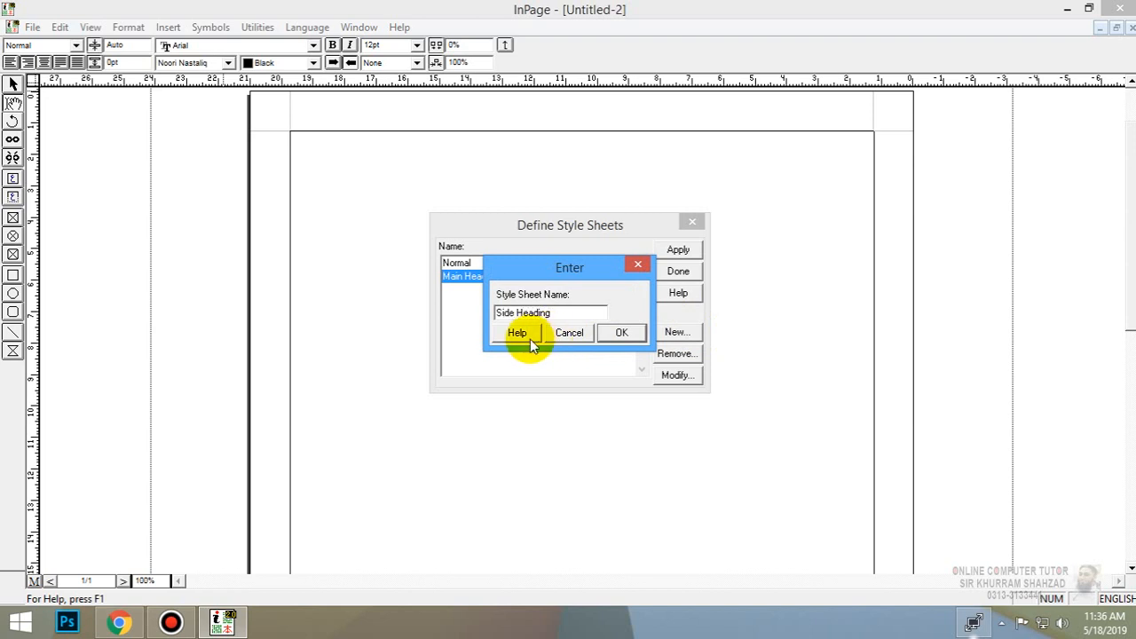
click(622, 332)
click(528, 268)
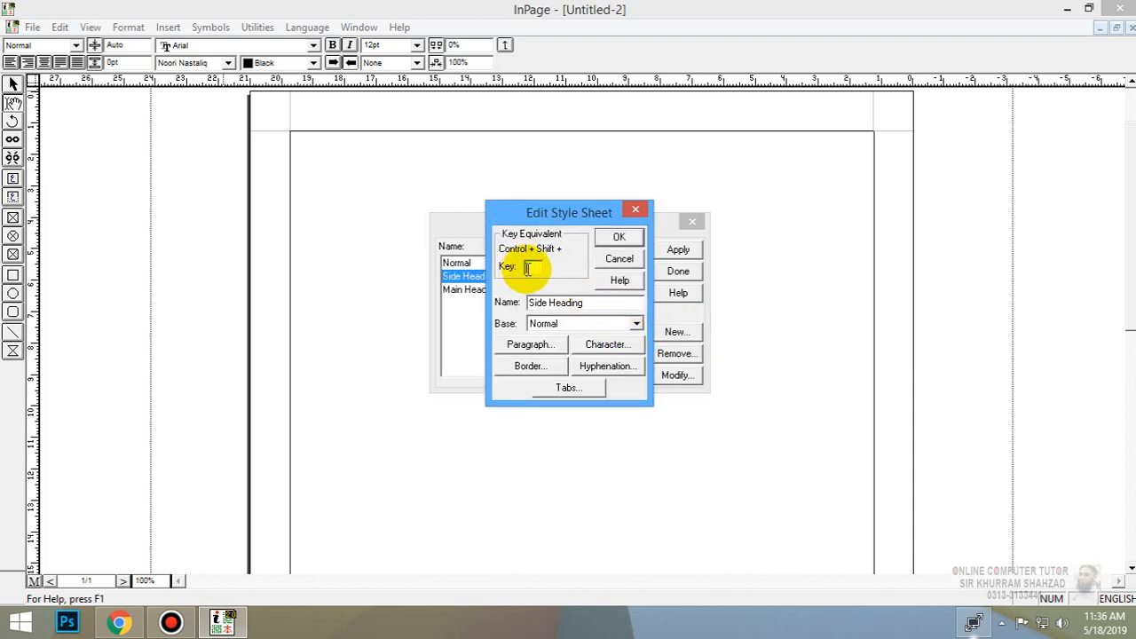
text(s)
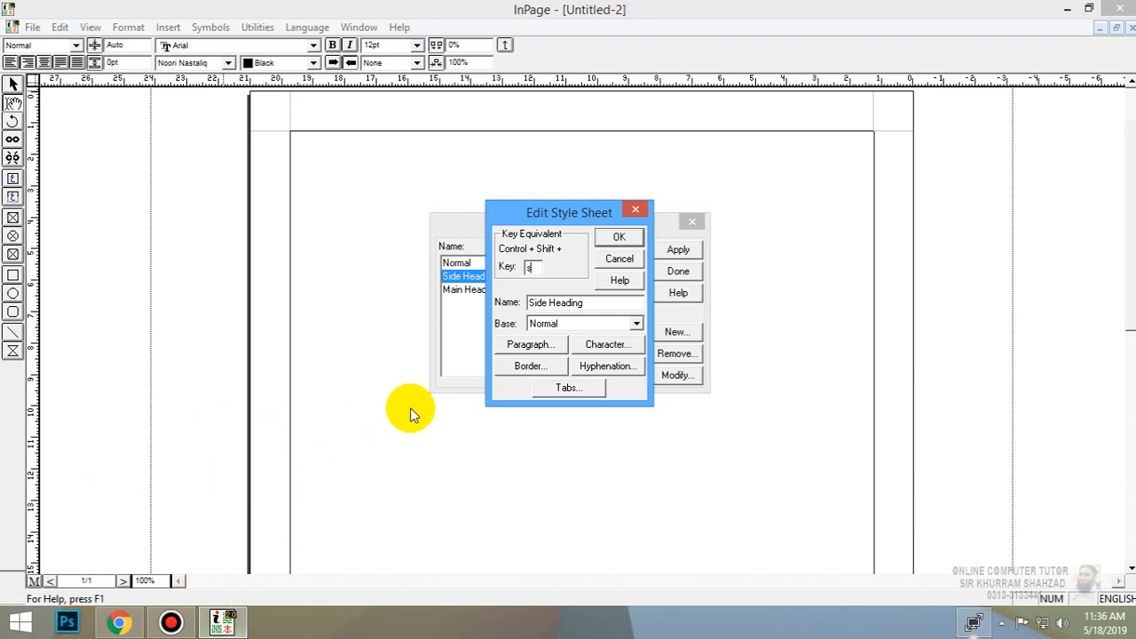
Set the Side Heading style sheet's character size to 20 with Bold, and save the style sheet.
click(624, 350)
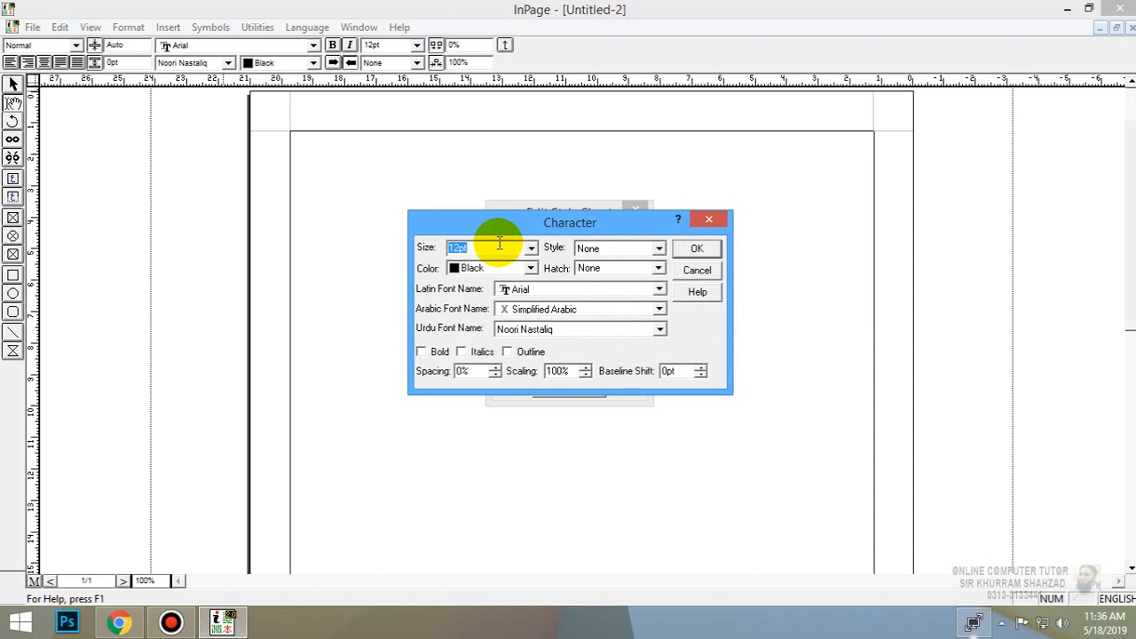
key(BackSpace)
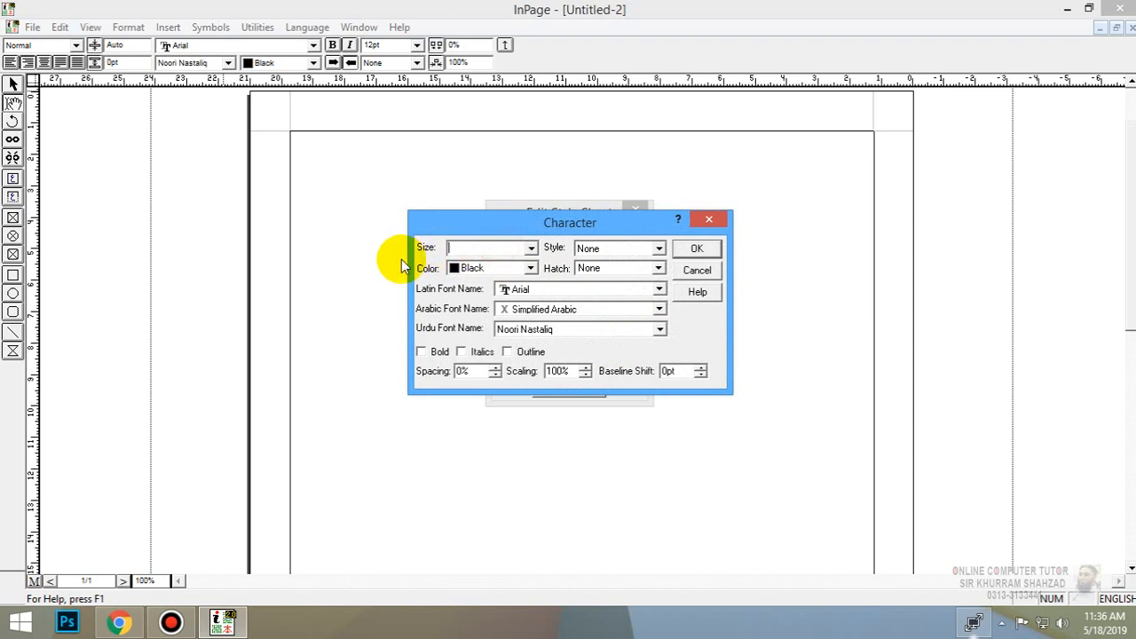
text(20)
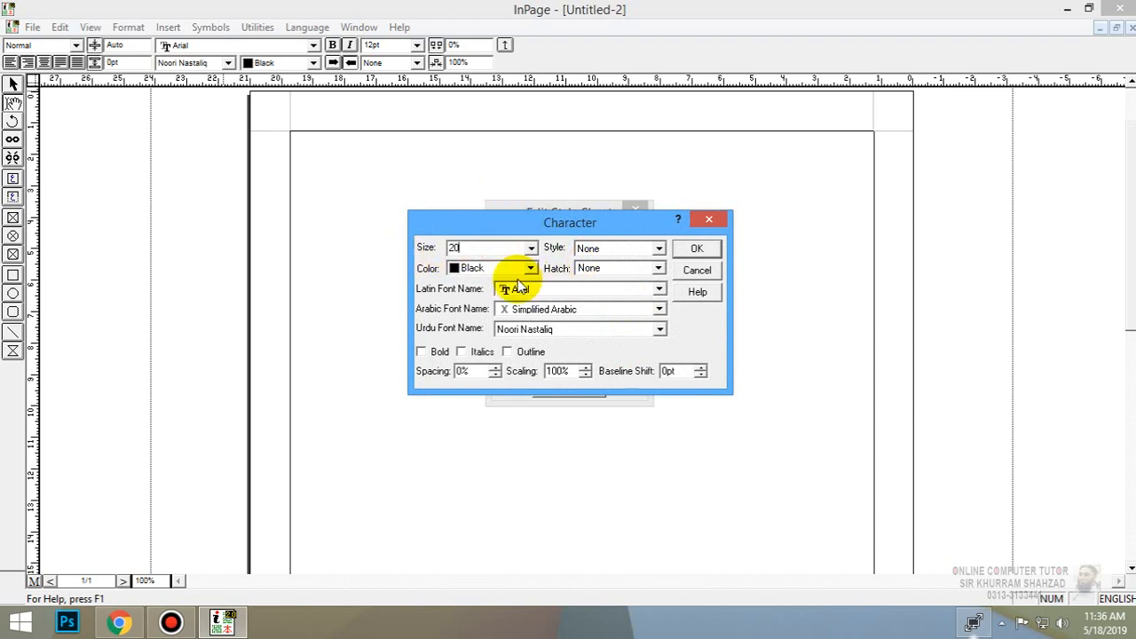
click(436, 354)
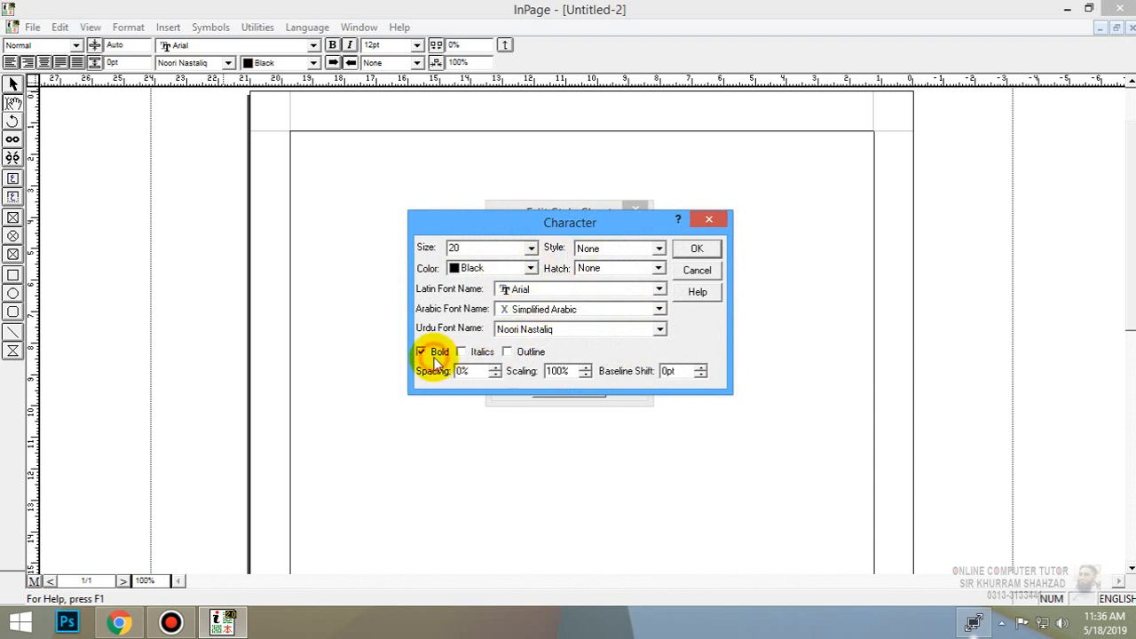
click(697, 249)
click(614, 238)
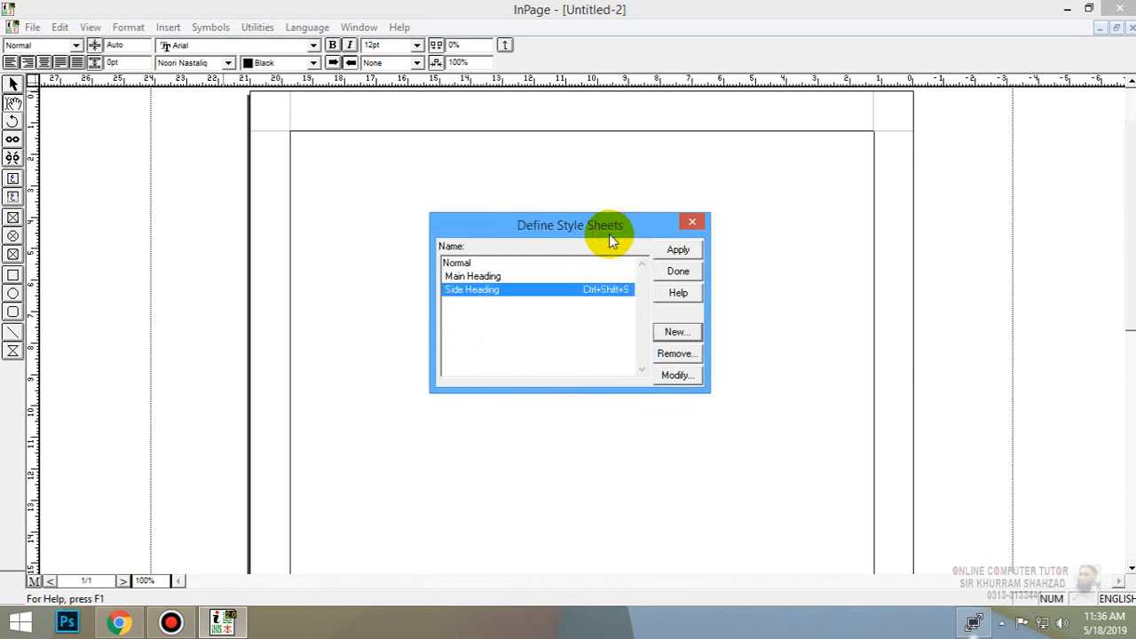
Keep the Side Heading style sheet and create a new one named paragraph with the Control + Shift key equivalent p.
click(673, 352)
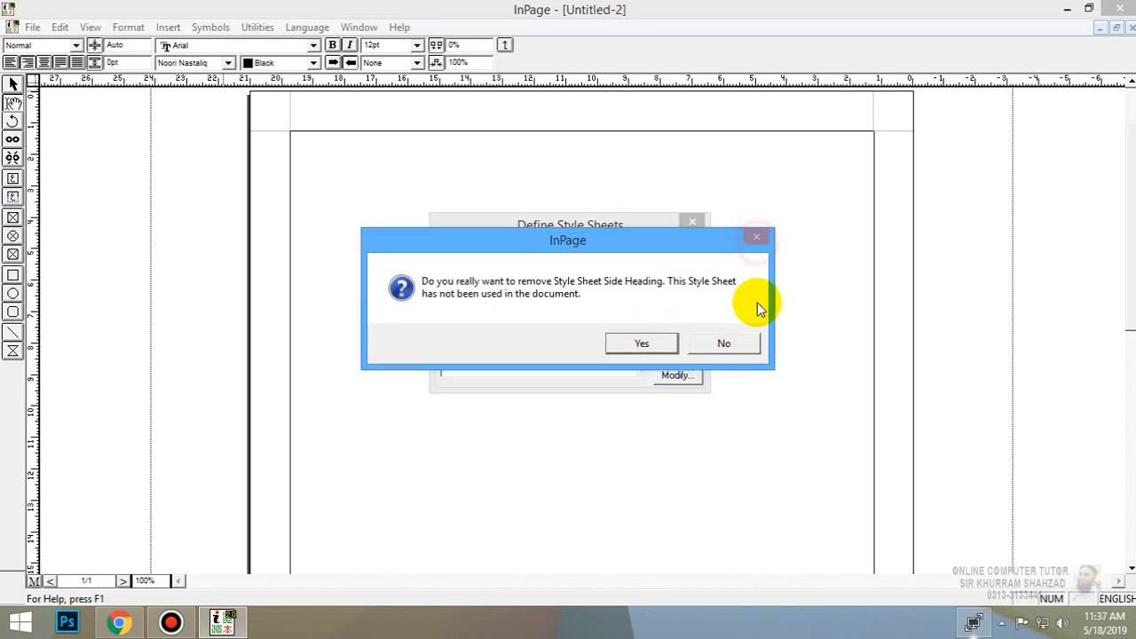
click(740, 343)
click(696, 335)
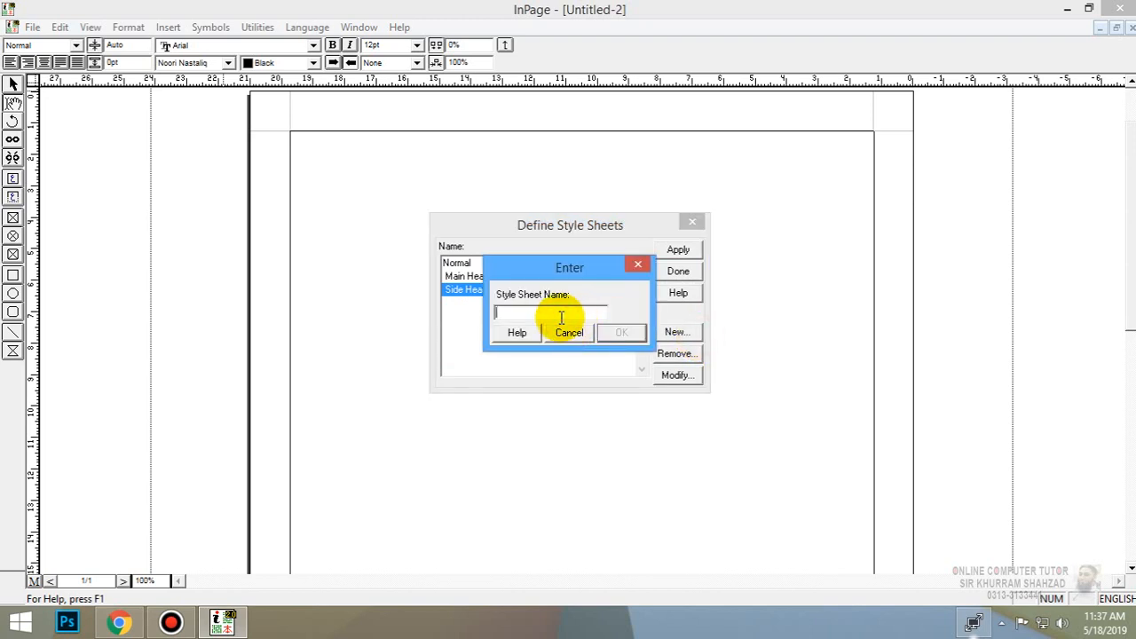
text(paragraph)
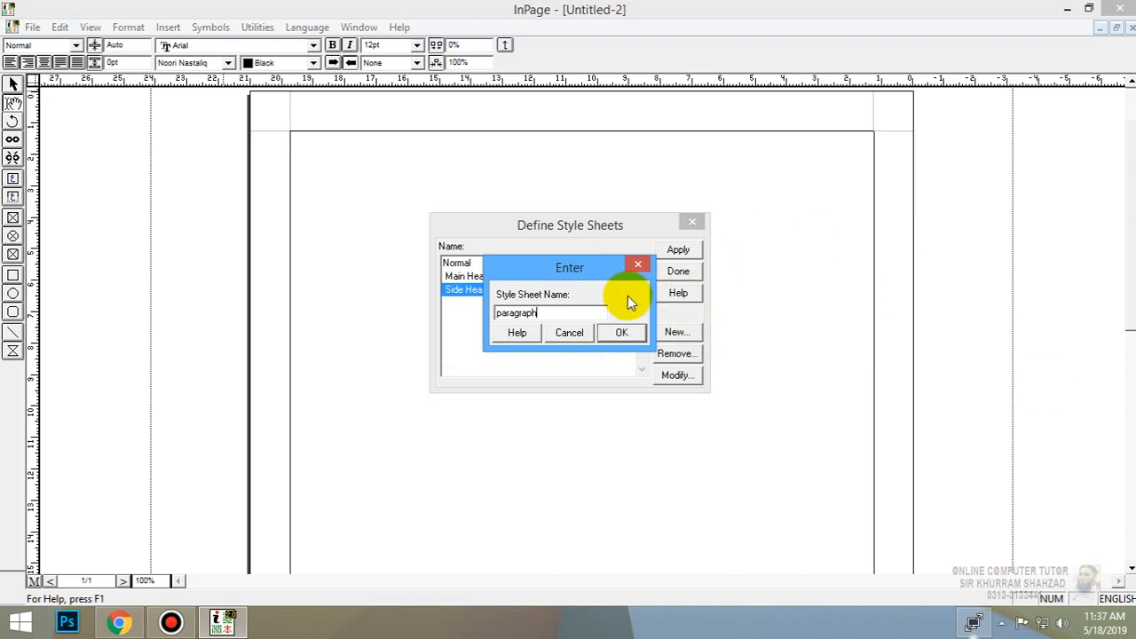
click(622, 332)
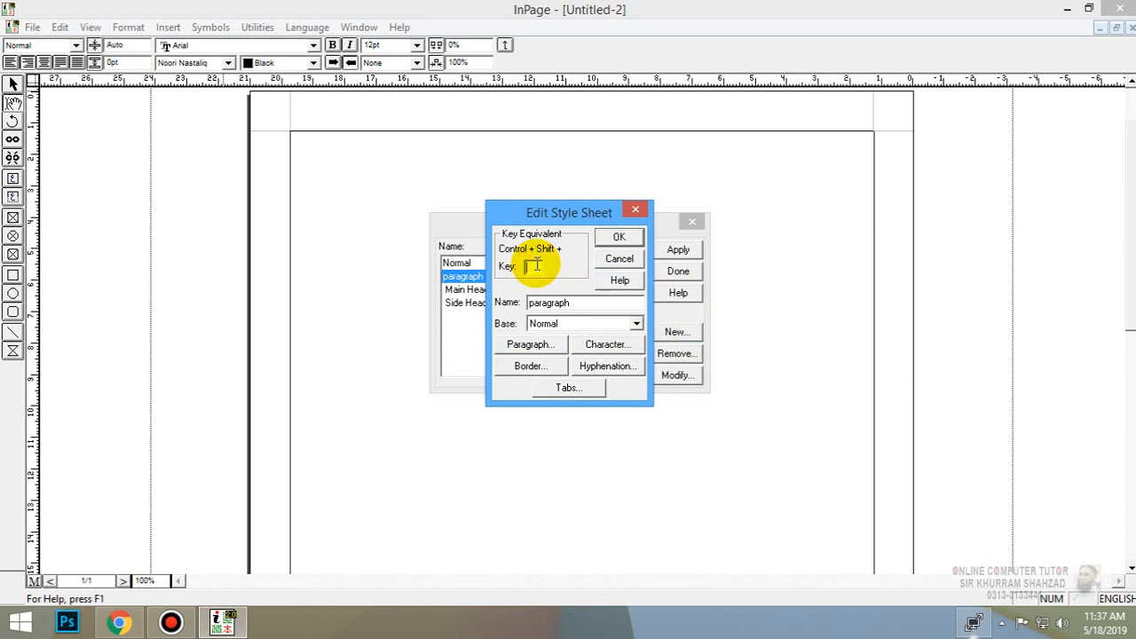
text(p)
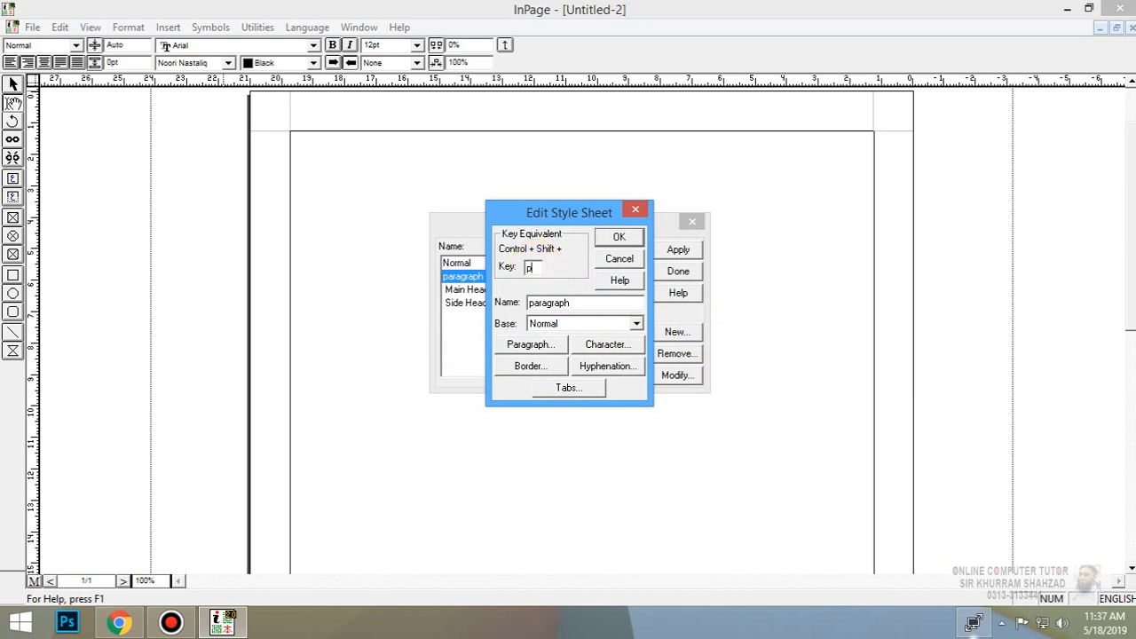
Set the paragraph style sheet's character size to 17 with the Latin font Arial.
click(533, 346)
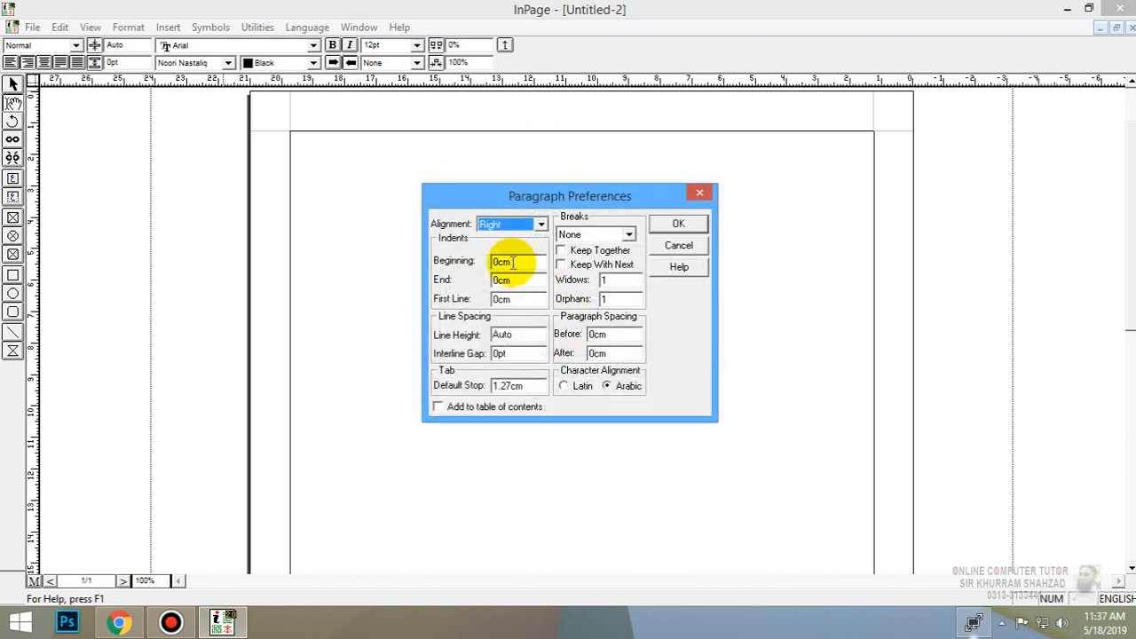
click(675, 249)
click(613, 344)
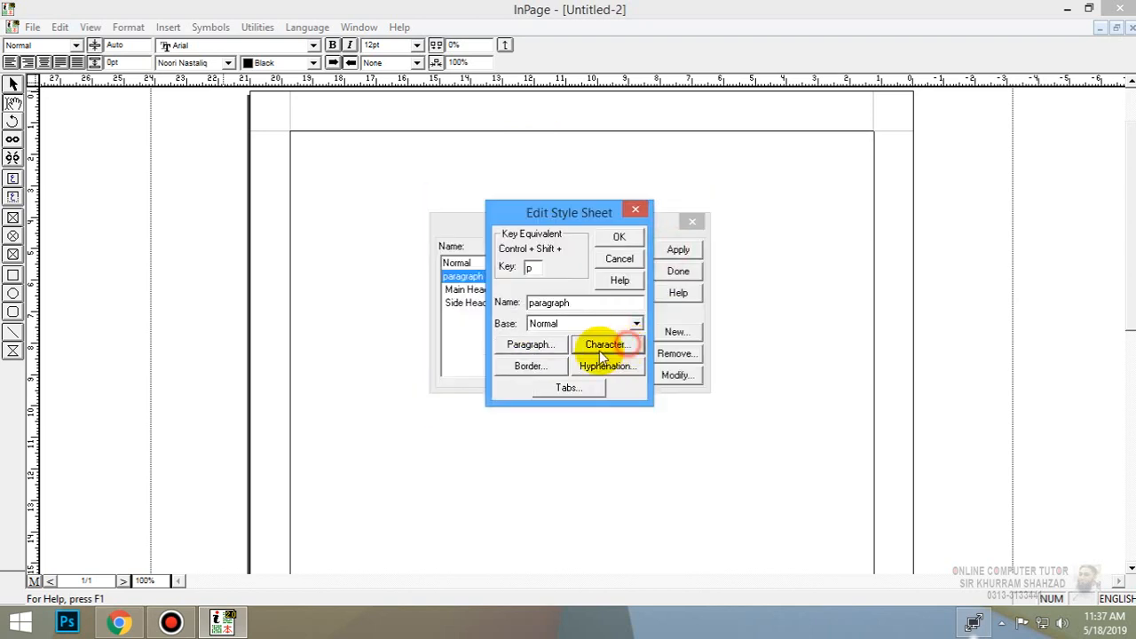
click(490, 247)
drag(506, 248, 418, 247)
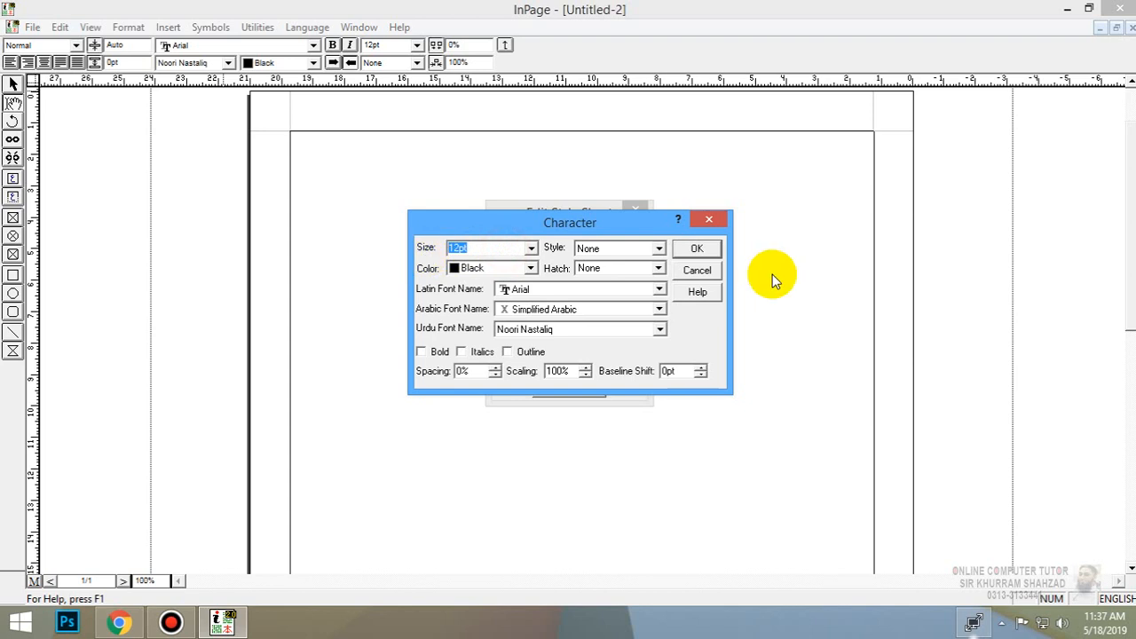
text(17)
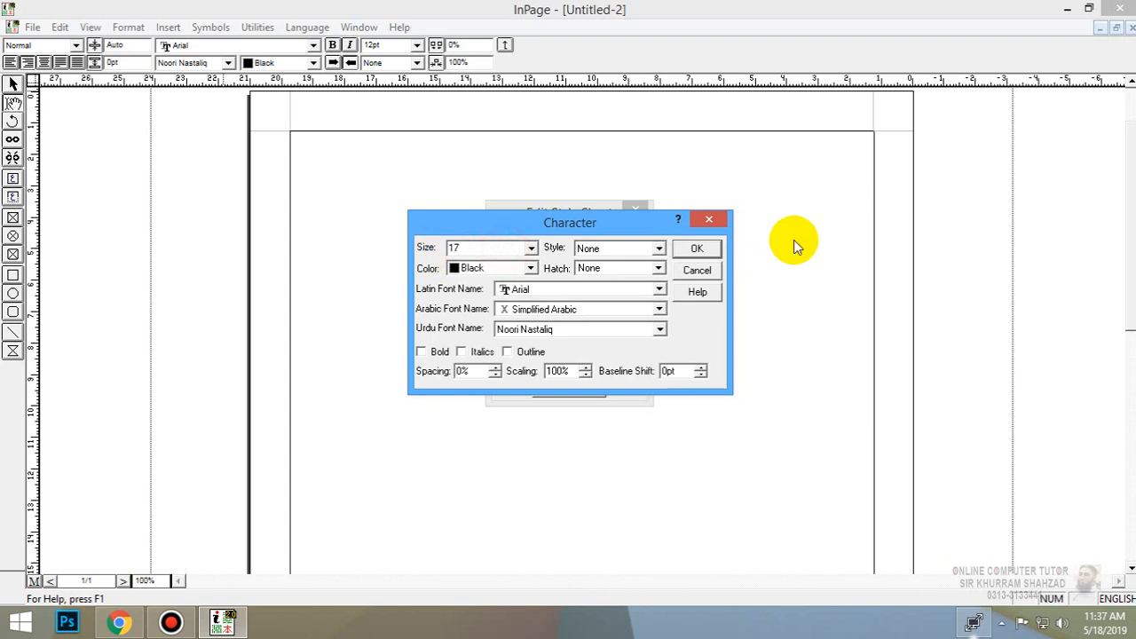
click(567, 288)
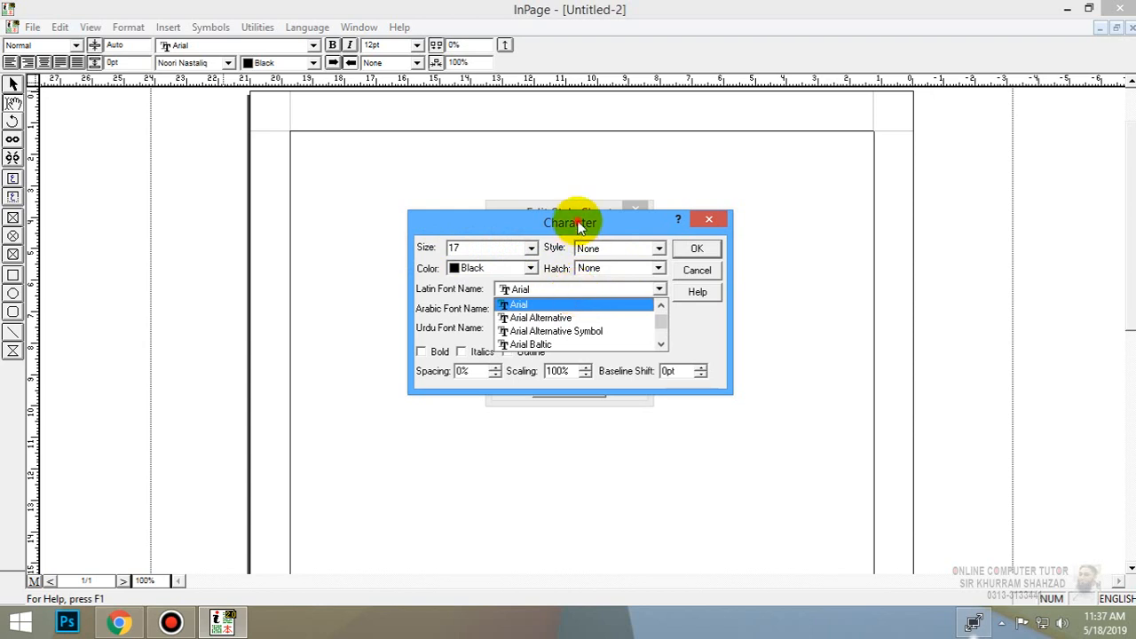
click(568, 304)
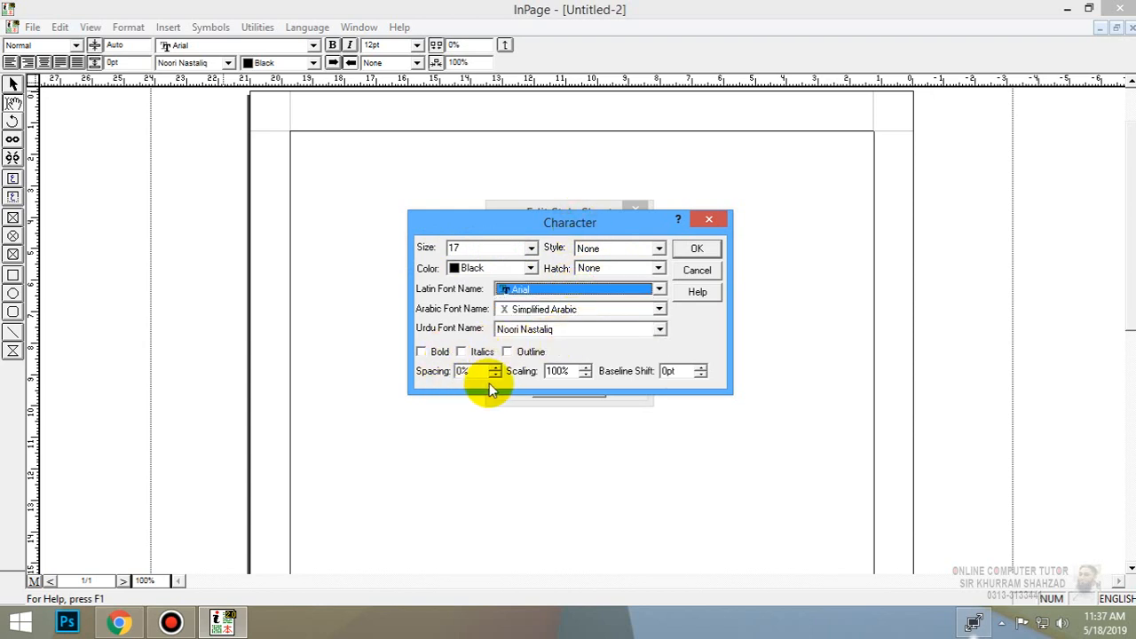
click(698, 249)
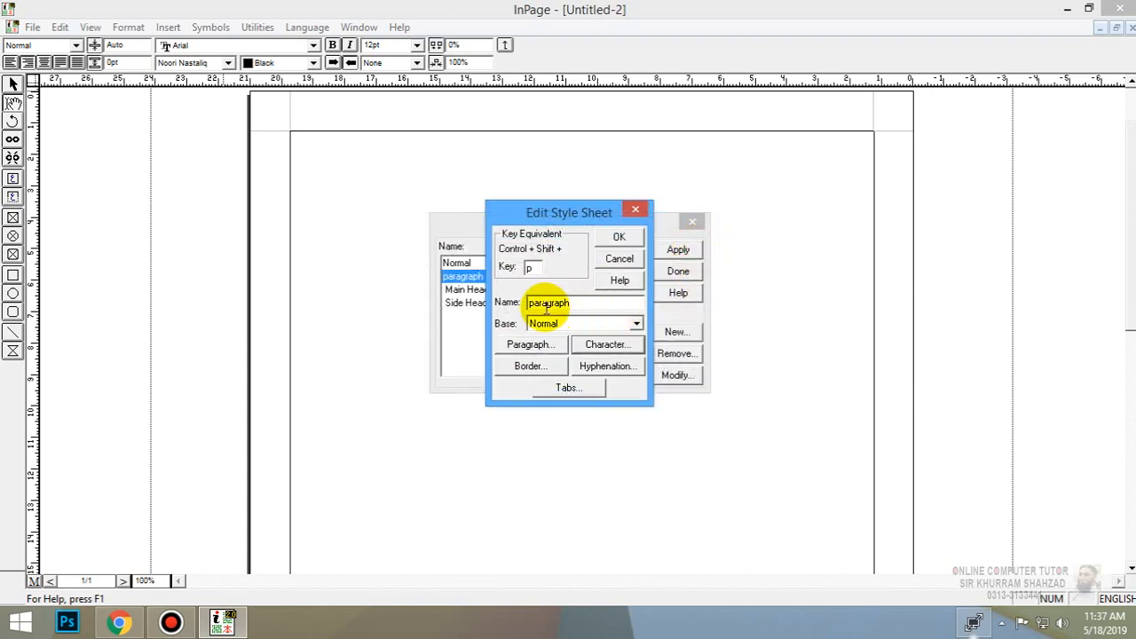
Set both the beginning and end indents of the paragraph style sheet to .4.
click(531, 365)
click(609, 291)
click(533, 342)
click(537, 228)
click(528, 251)
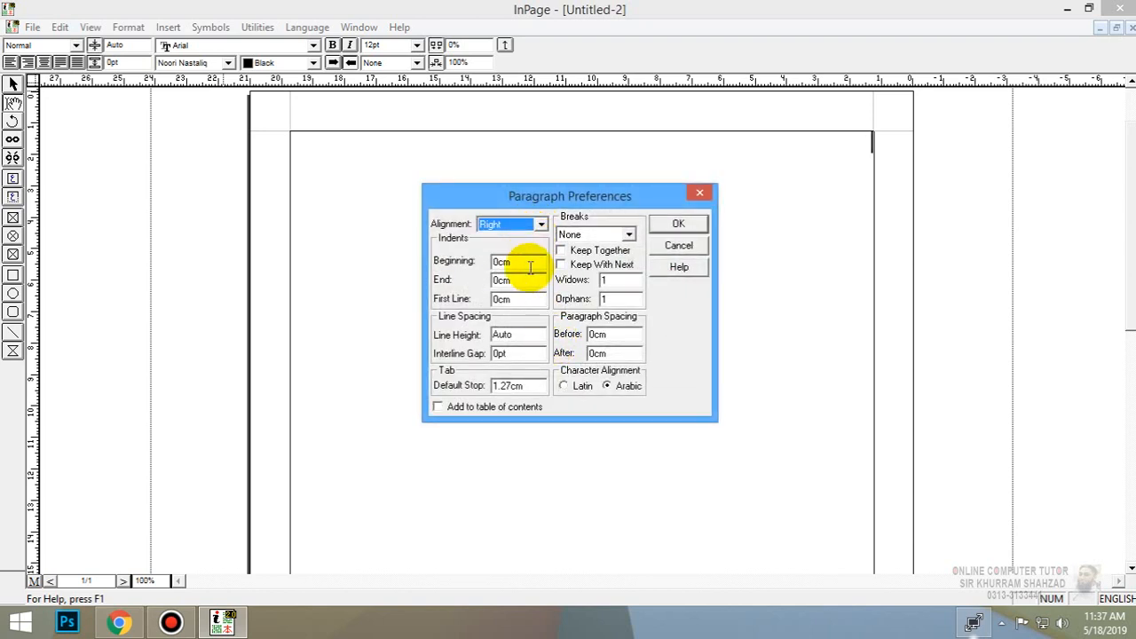
double_click(530, 266)
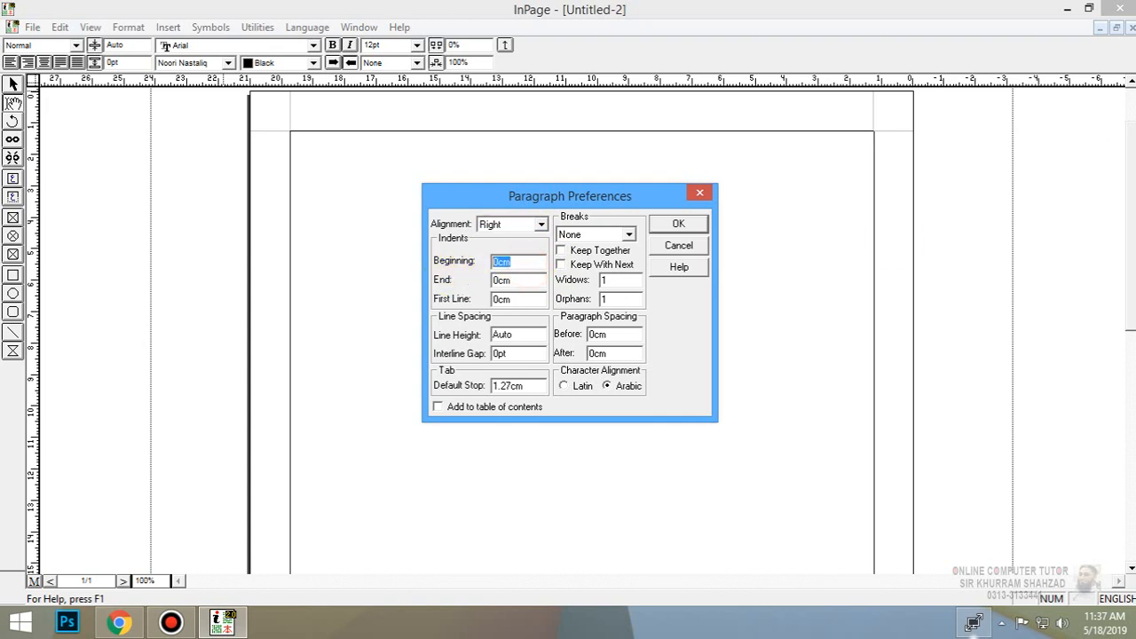
key(BackSpace)
text(.4)
double_click(519, 281)
key(BackSpace)
text(.4)
Set the paragraph style sheet's first line indent to 2 and save the style sheet.
double_click(512, 299)
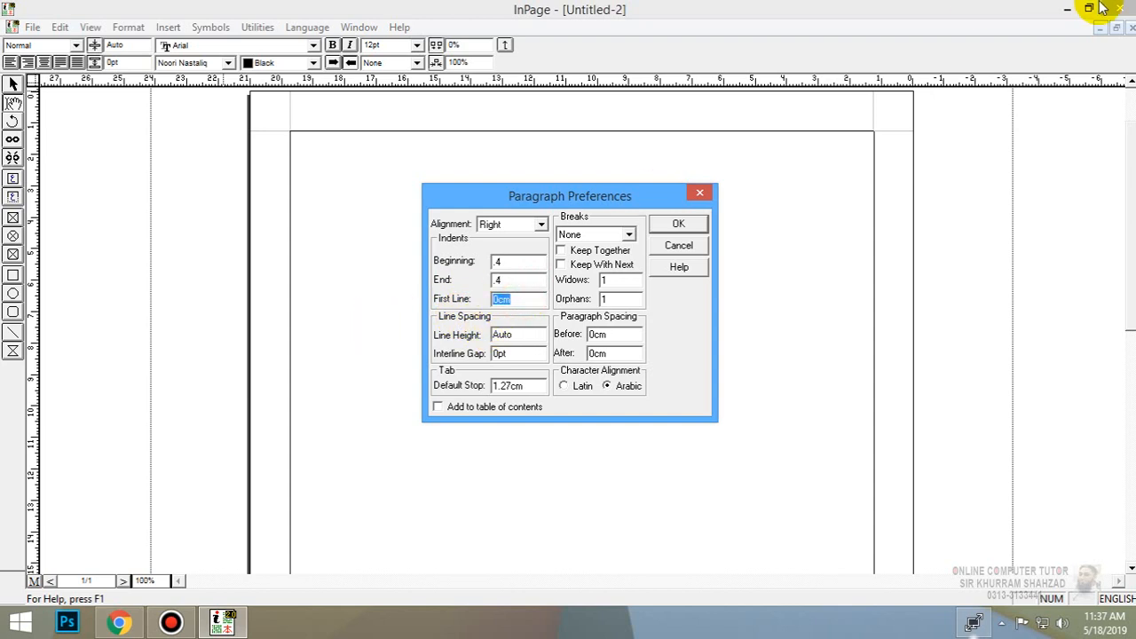
text(2)
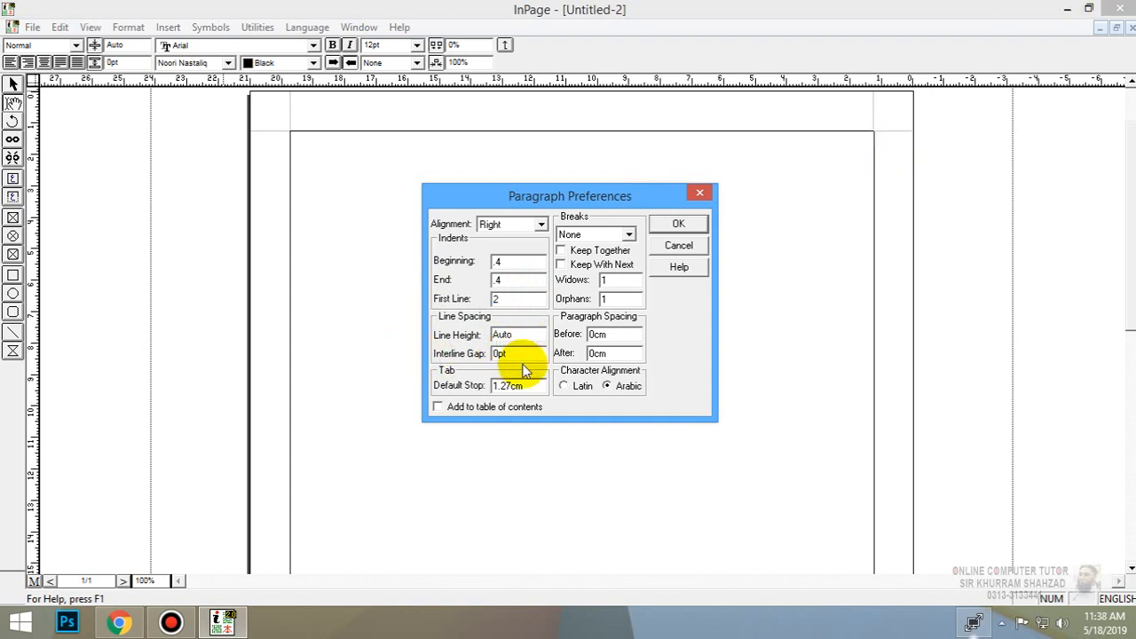
click(670, 224)
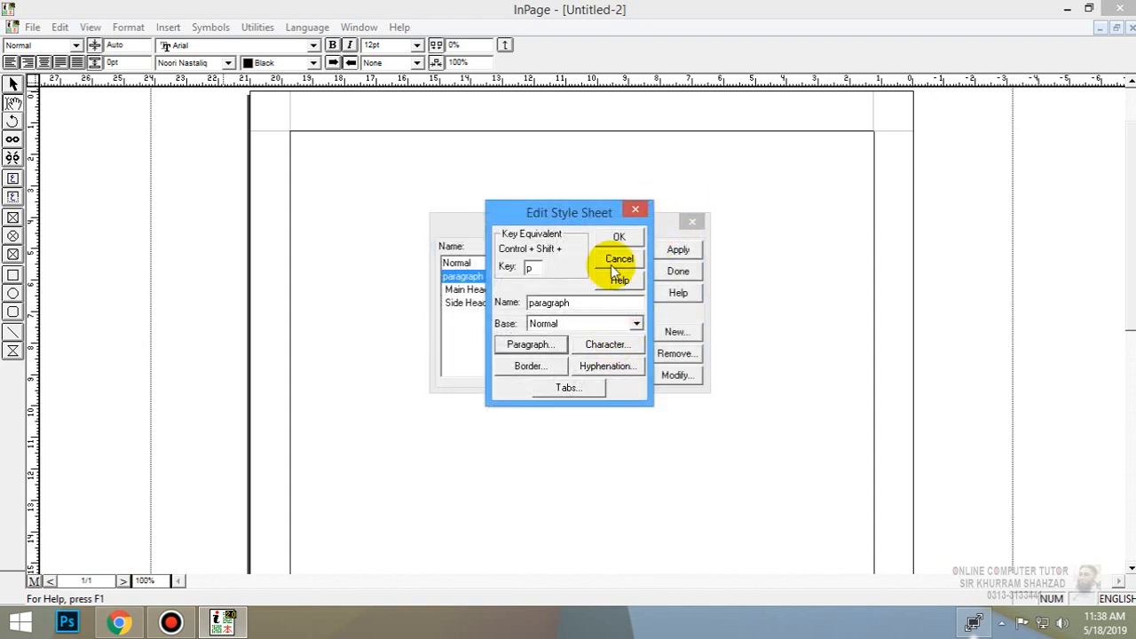
click(619, 237)
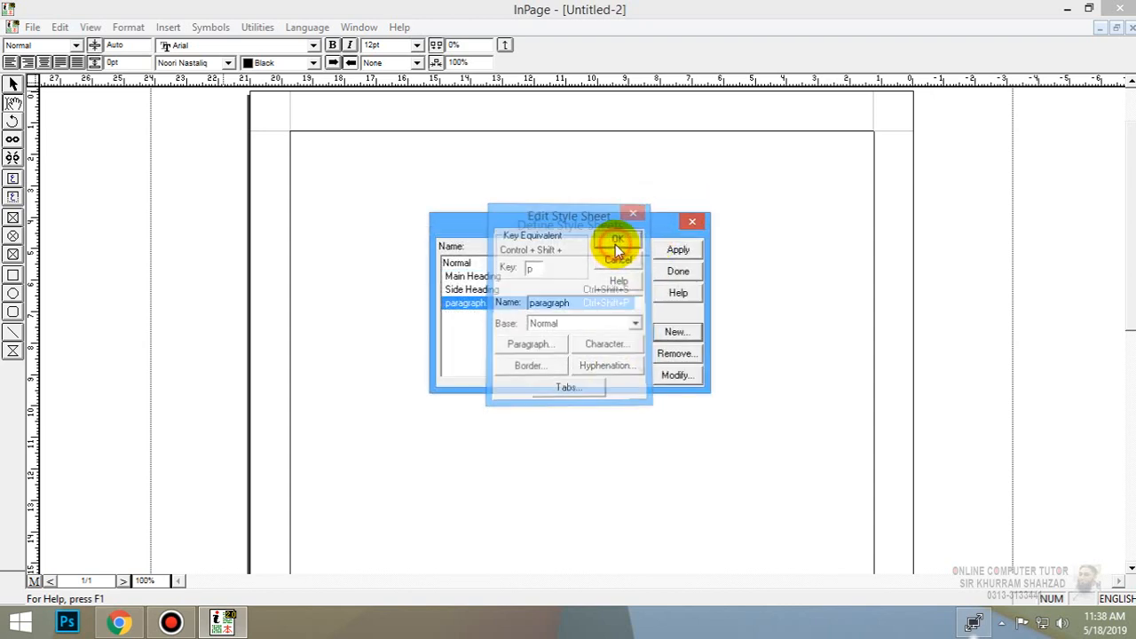
Apply the paragraph style sheet from the list of defined style sheets to the blank page.
click(470, 276)
click(471, 290)
click(469, 303)
click(470, 289)
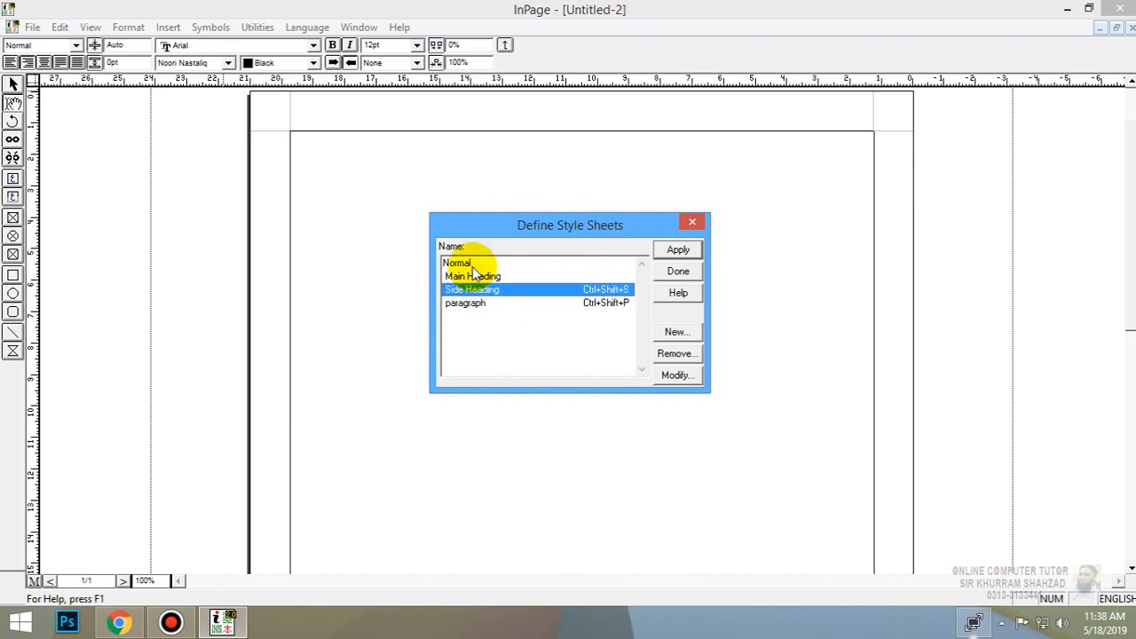
click(472, 303)
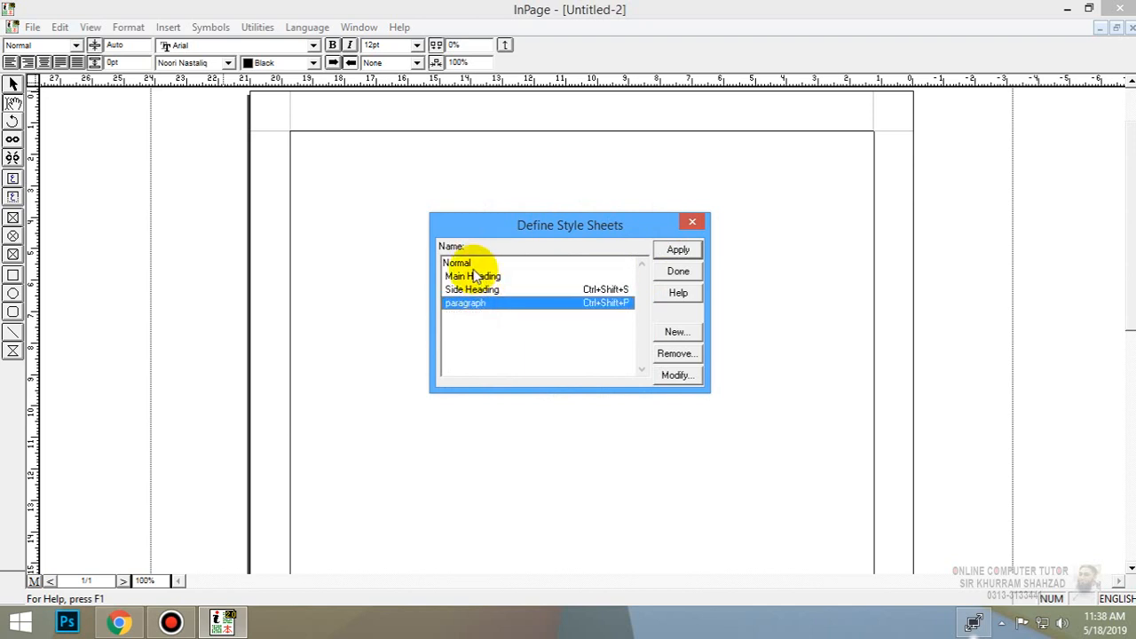
click(677, 252)
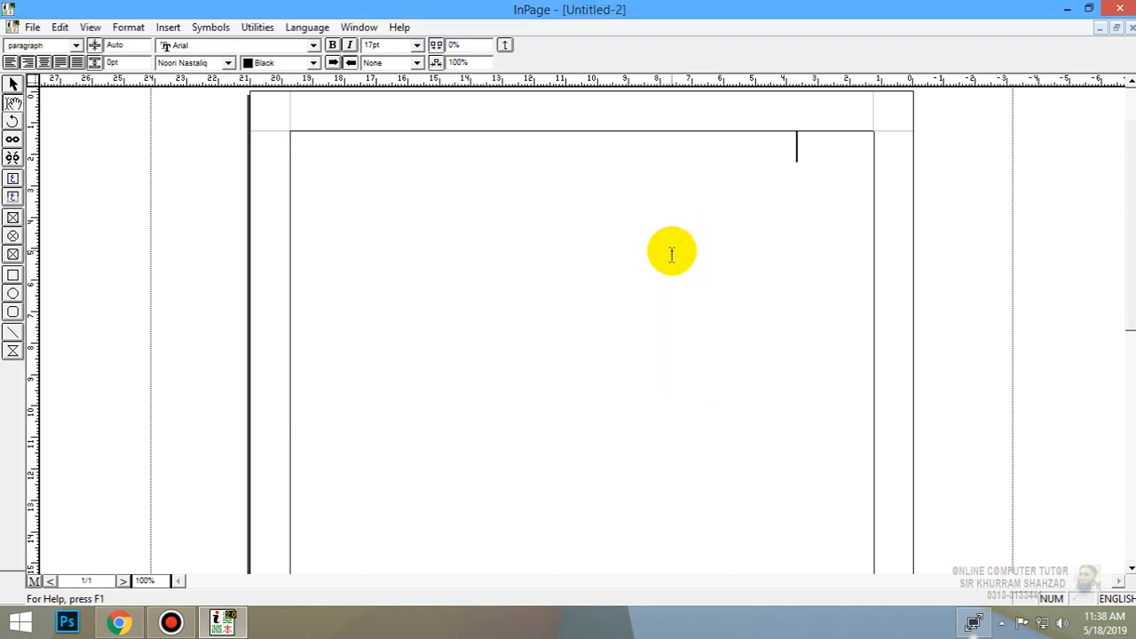
Switch the blank page's text back to the Normal style sheet.
click(310, 156)
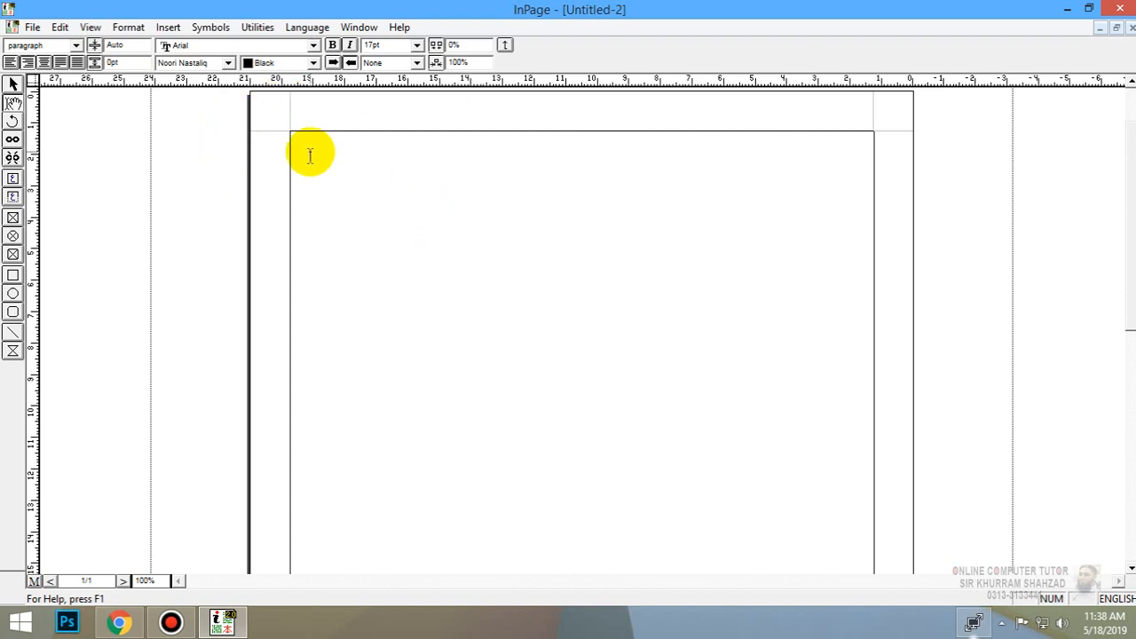
click(77, 46)
click(58, 57)
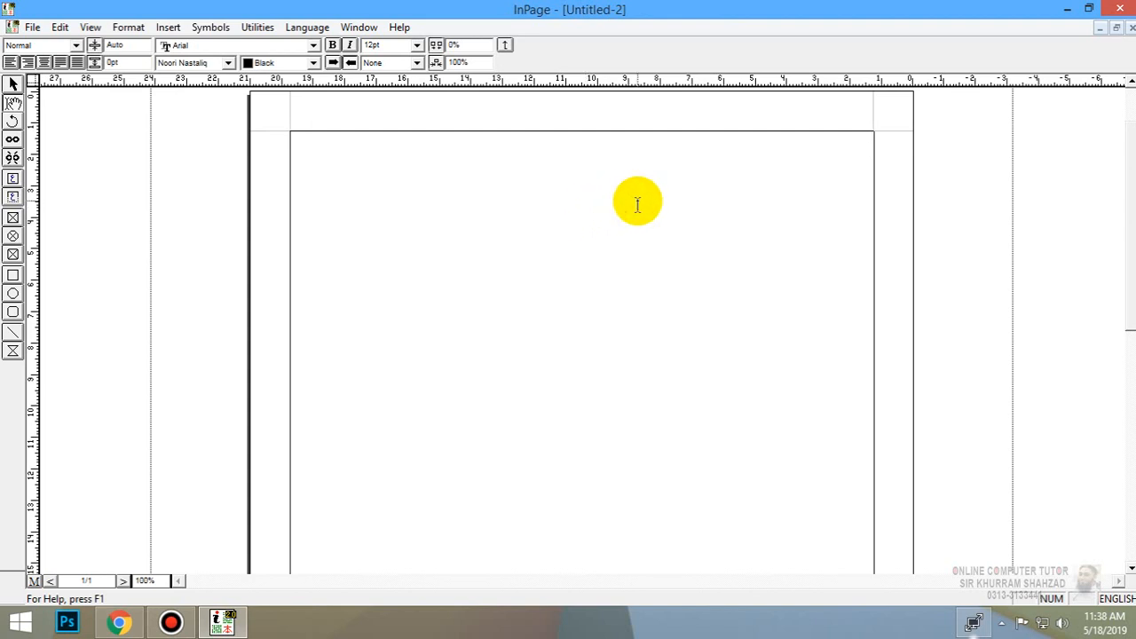
Apply the Main Heading style sheet and enter the test text "ad" on the page.
click(53, 45)
click(76, 46)
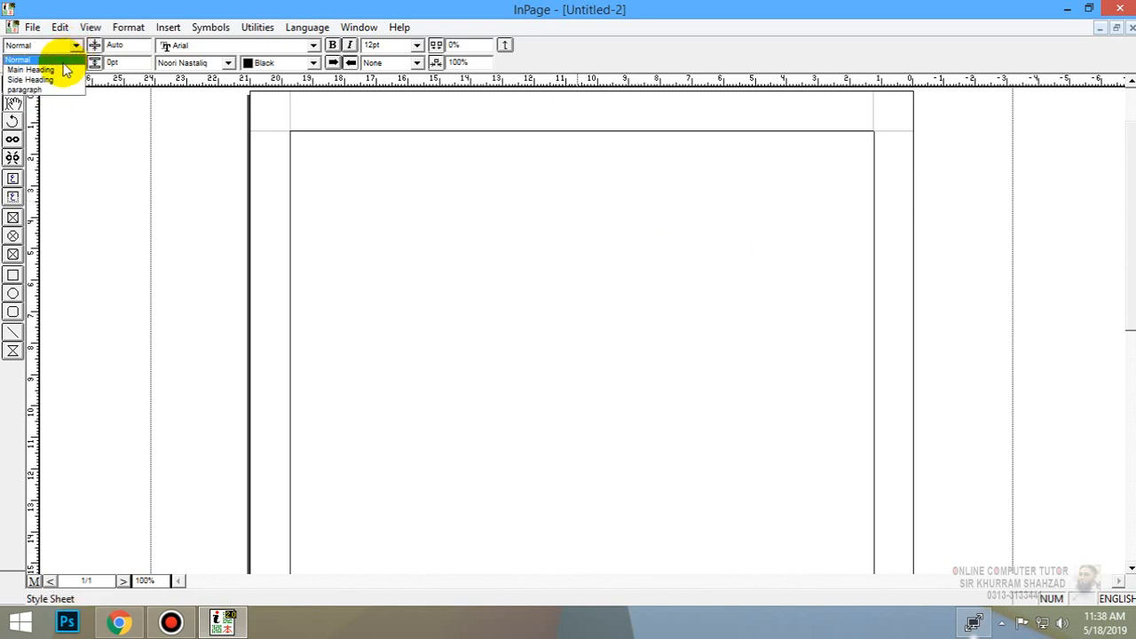
click(31, 70)
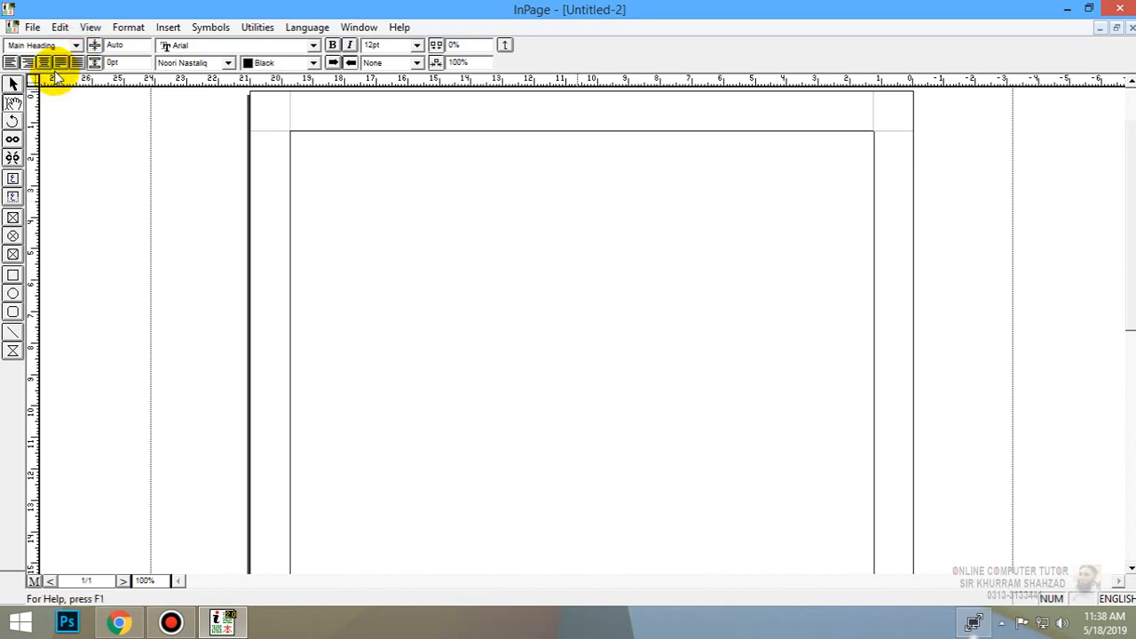
text(a)
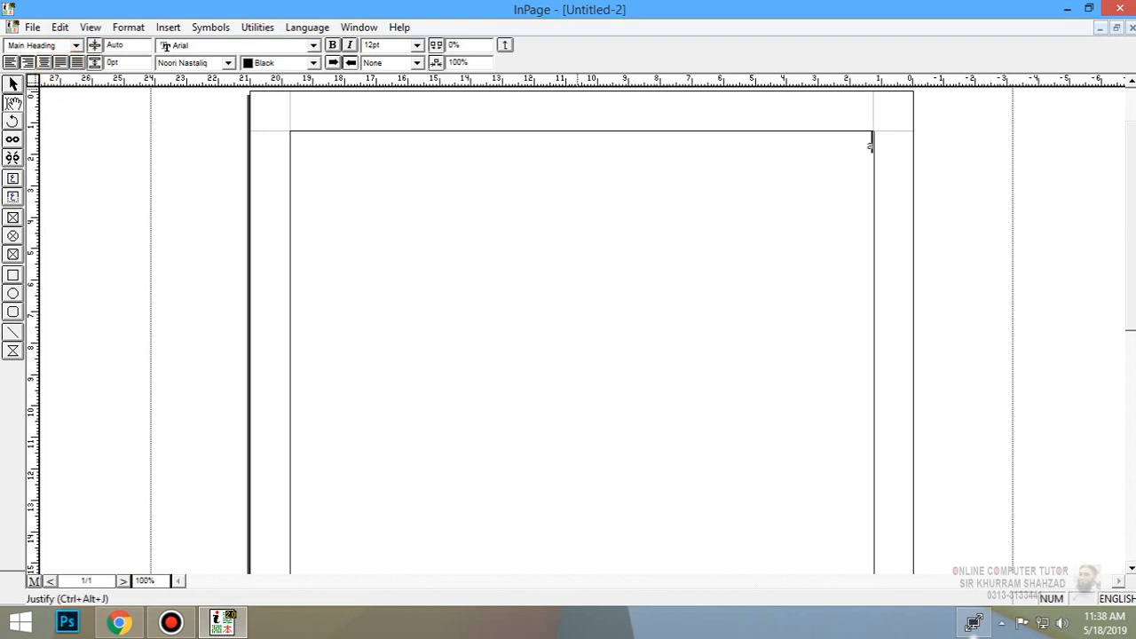
text(d)
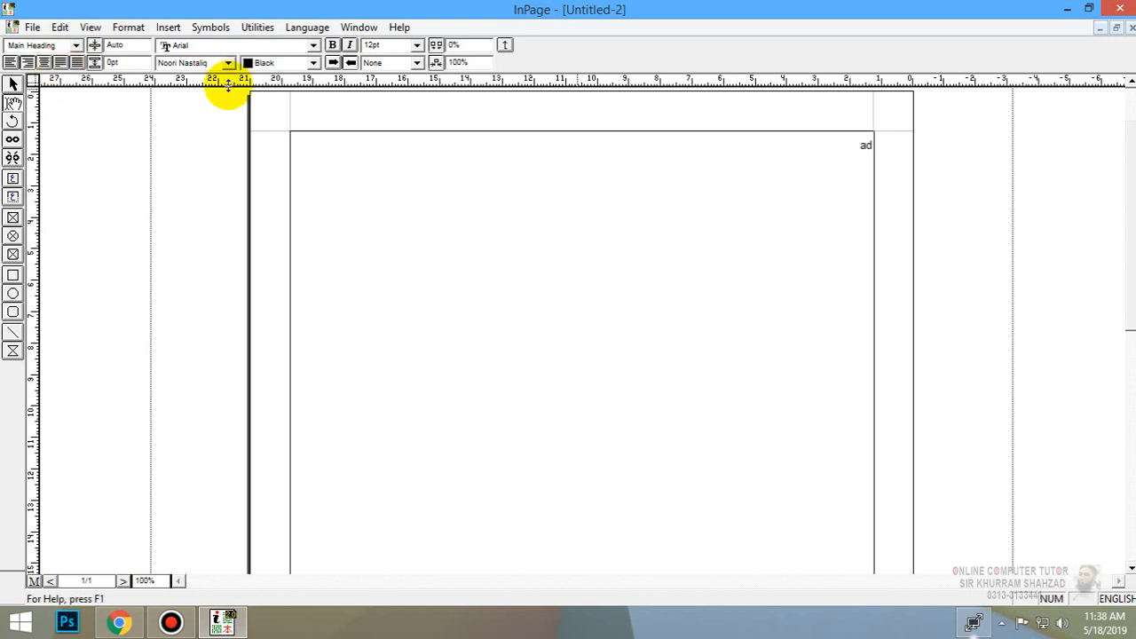
Delete all the test text on the page and switch the typing language to Urdu.
key(ctrl+a)
key(BackSpace)
key(Escape)
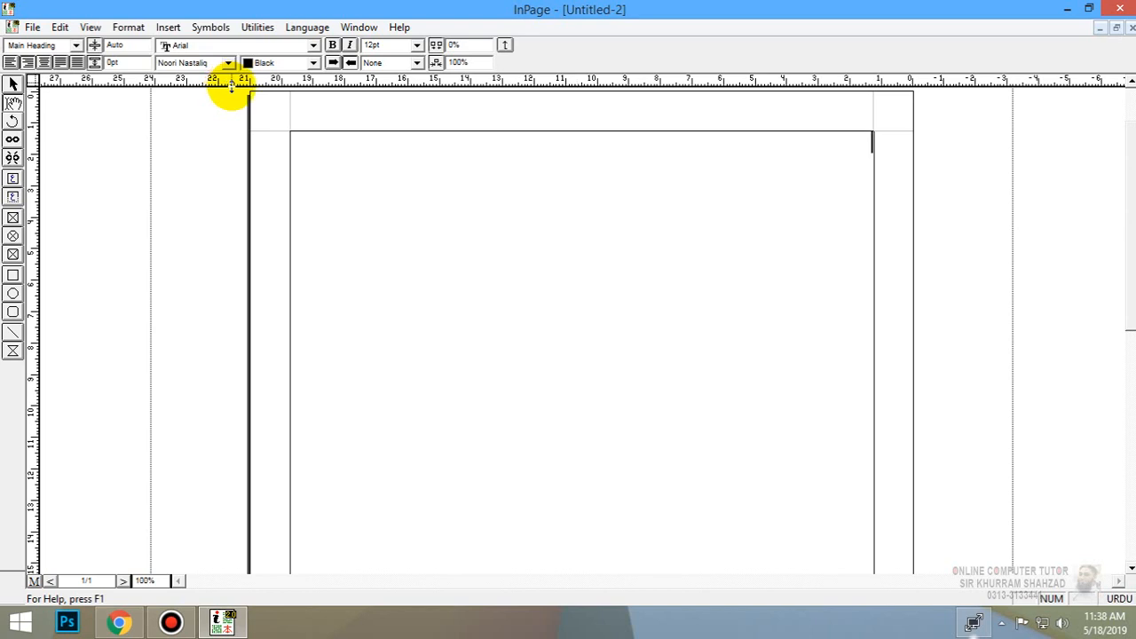
Try the Side Heading style sheet on the empty page and return to the Normal style sheet.
key(F4)
click(77, 45)
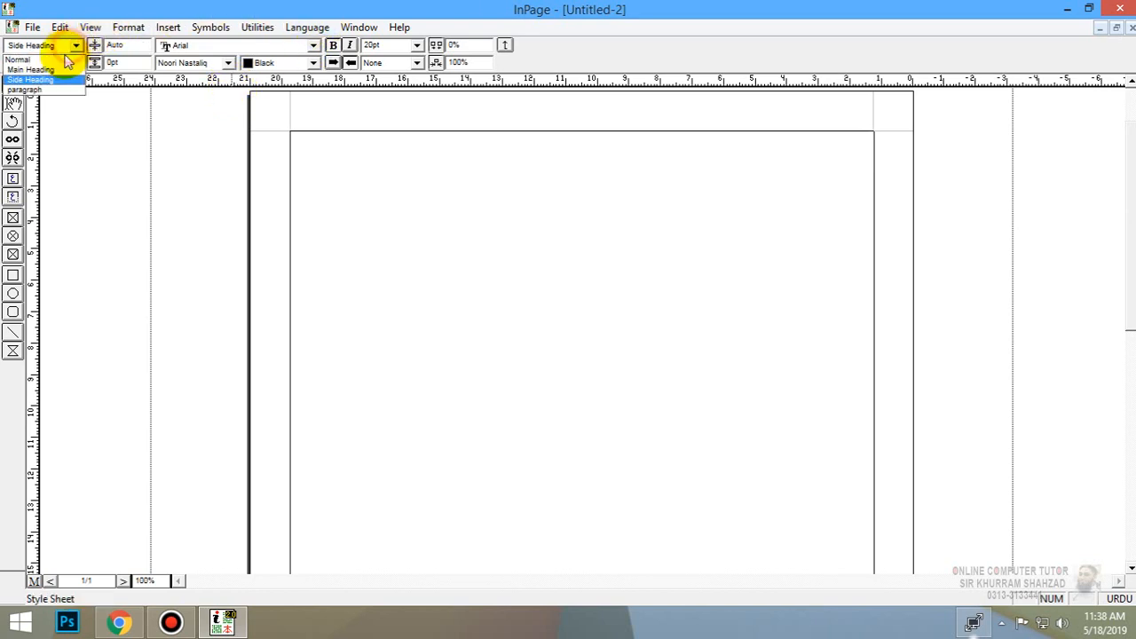
click(36, 59)
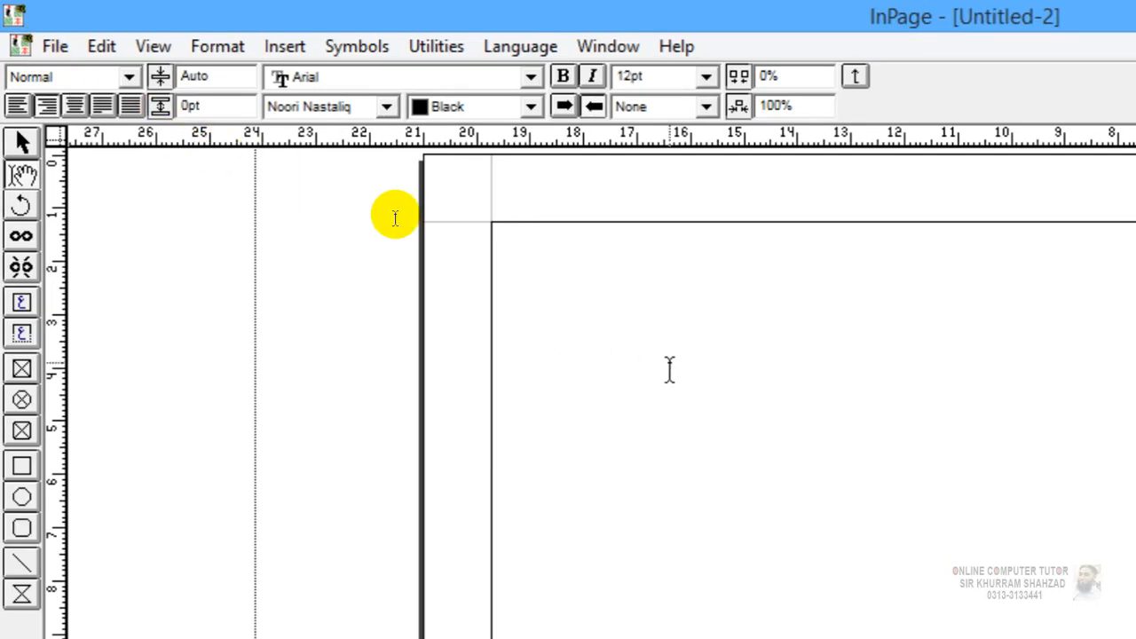
Place the cursor in the empty page's text frame and apply the Side Heading style sheet.
click(395, 218)
click(701, 355)
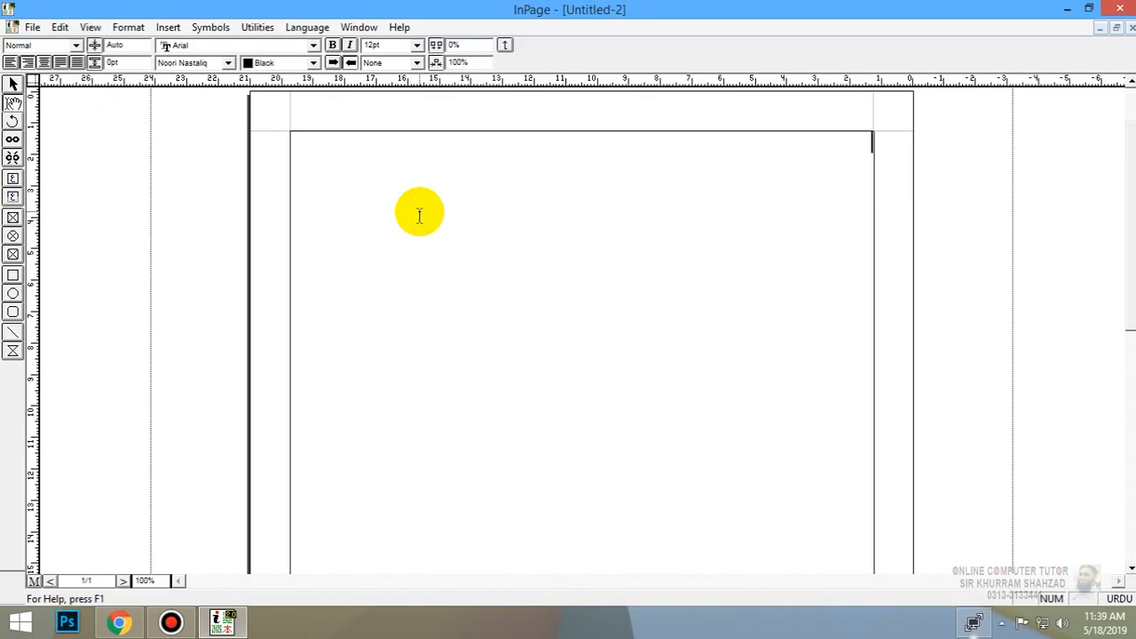
key(F3)
Assign H as the key equivalent of the Main Heading style sheet and apply that style to the page.
click(129, 27)
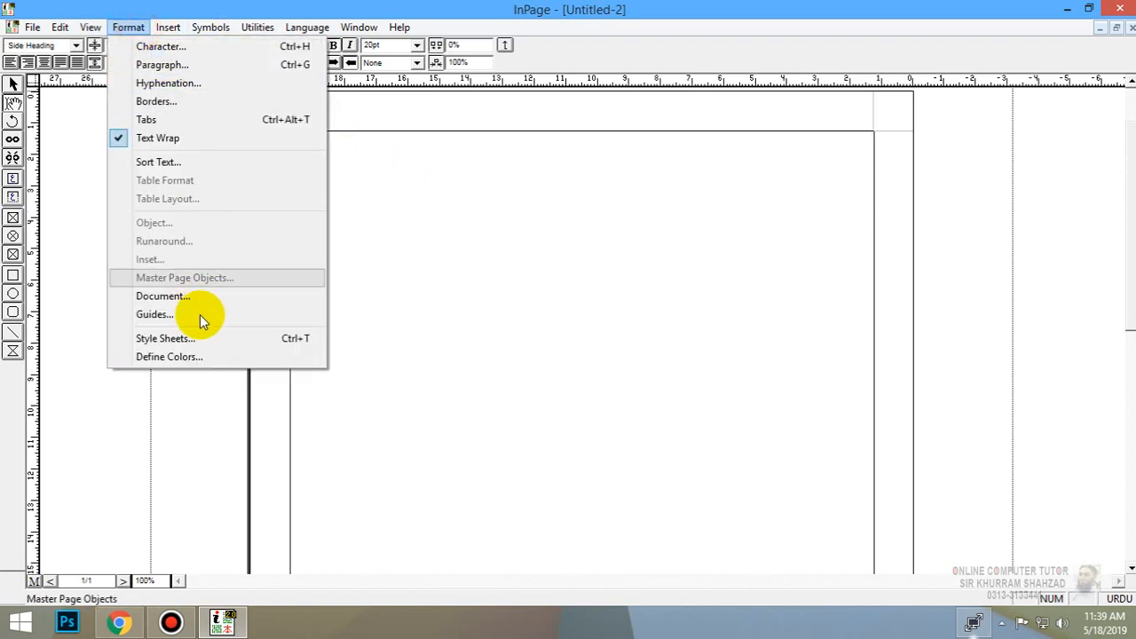
click(202, 344)
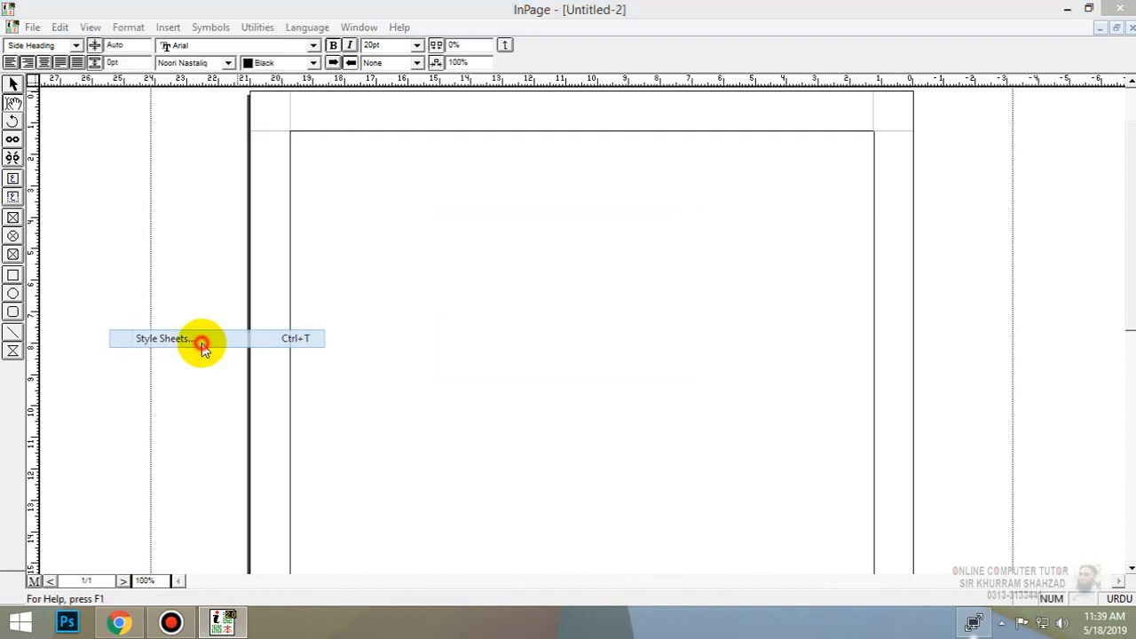
click(493, 276)
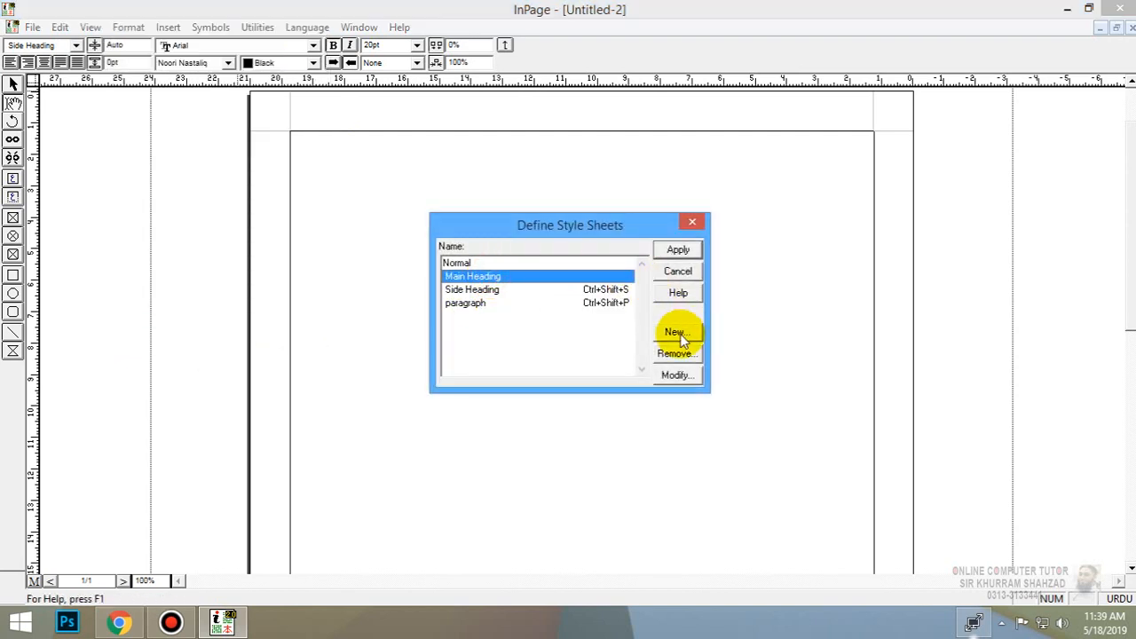
click(677, 376)
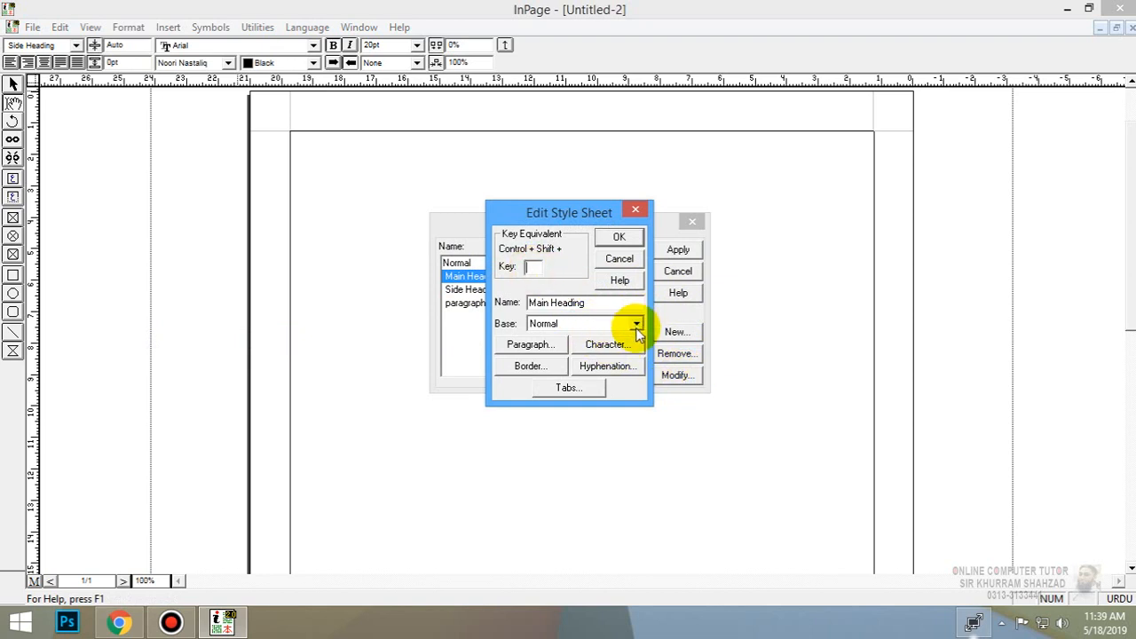
text(h)
click(622, 238)
click(677, 249)
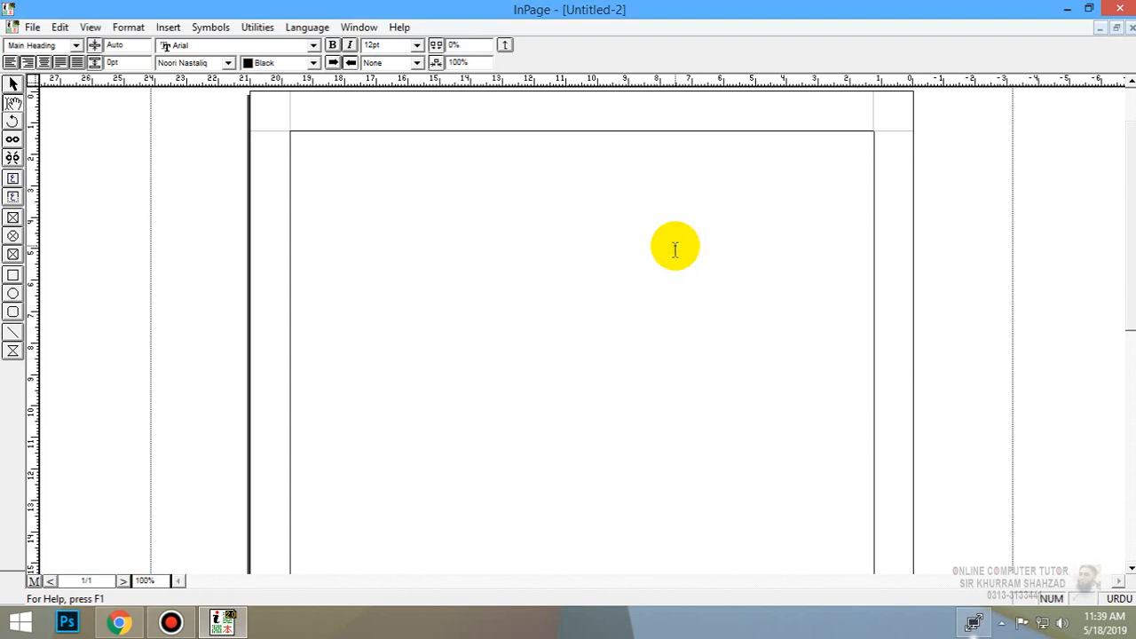
Try the Normal, Main Heading, Side Heading and paragraph style sheets in turn on the empty page and return to Normal.
click(76, 46)
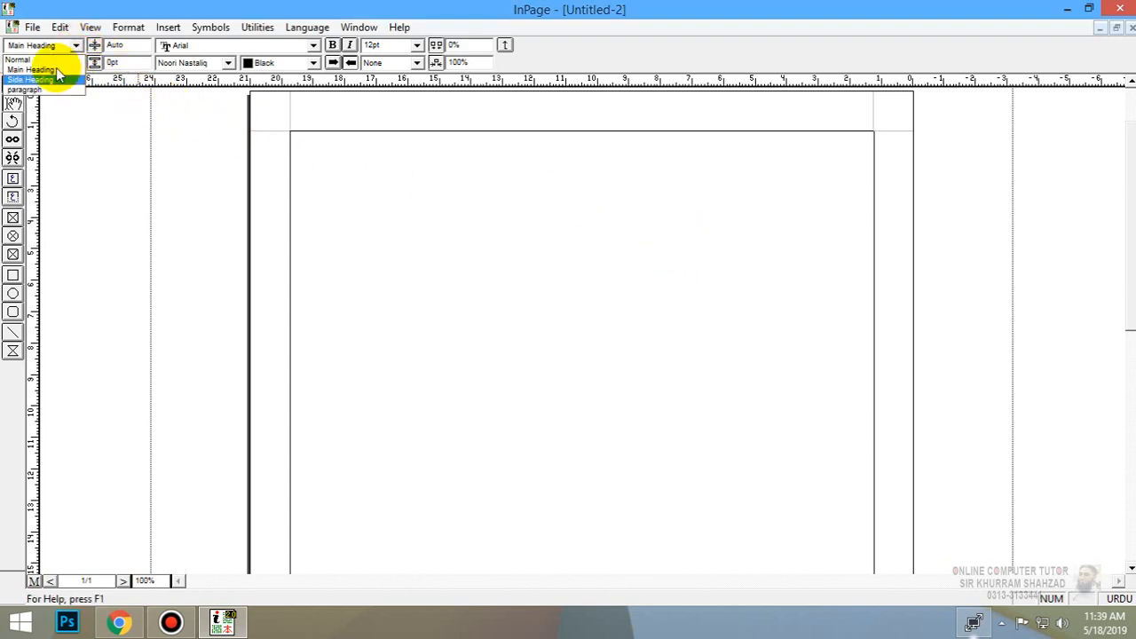
click(49, 59)
key(ctrl+z)
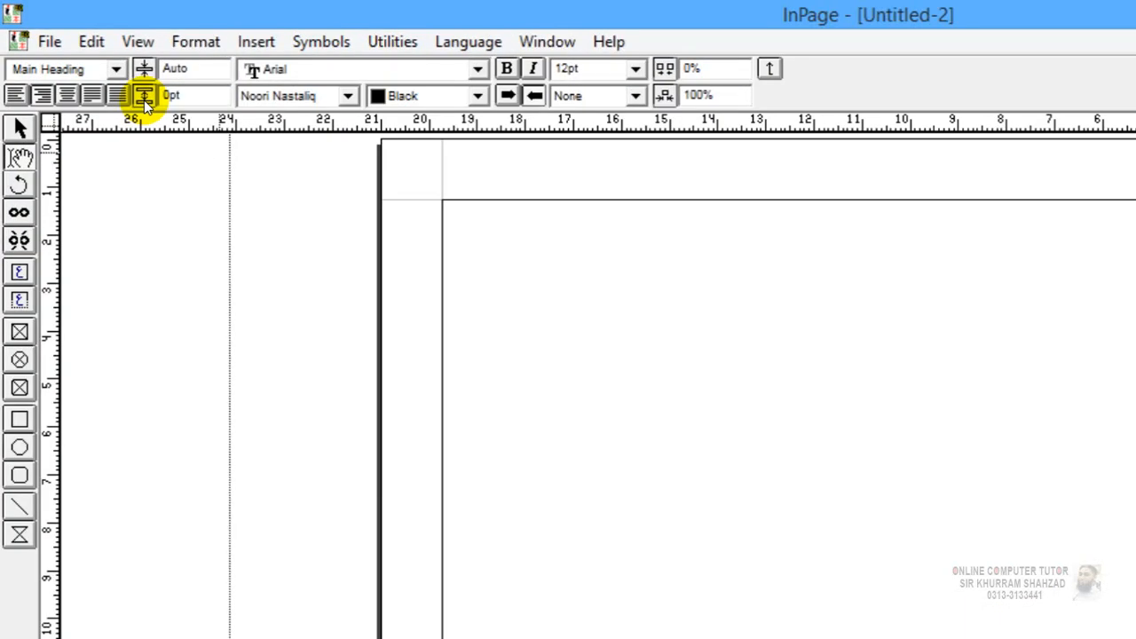
key(ctrl+z)
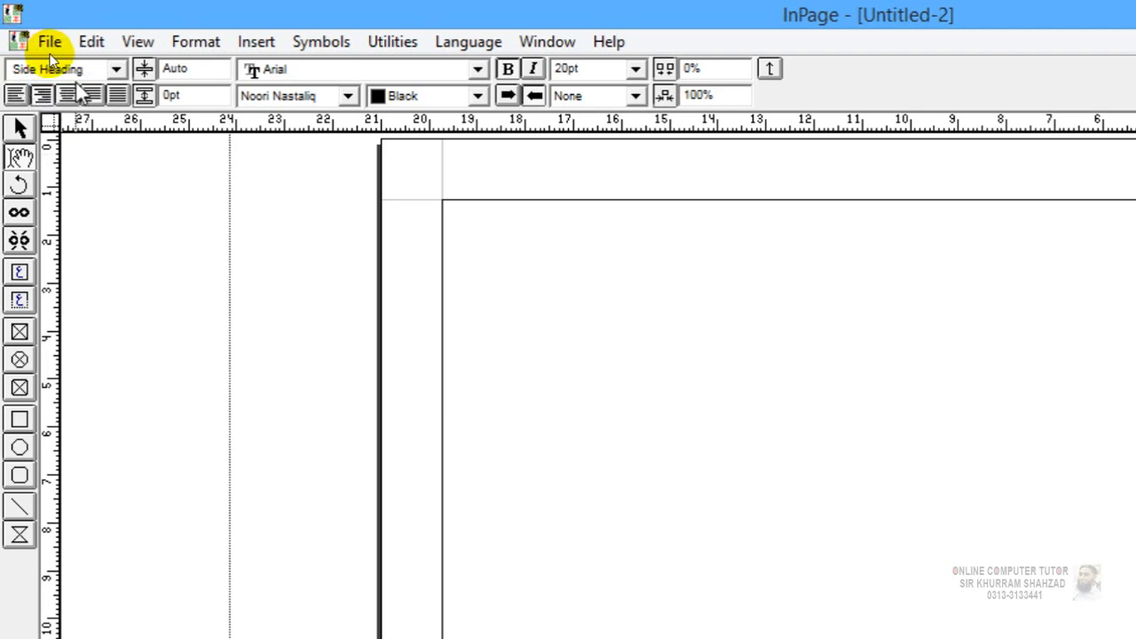
key(ctrl+z)
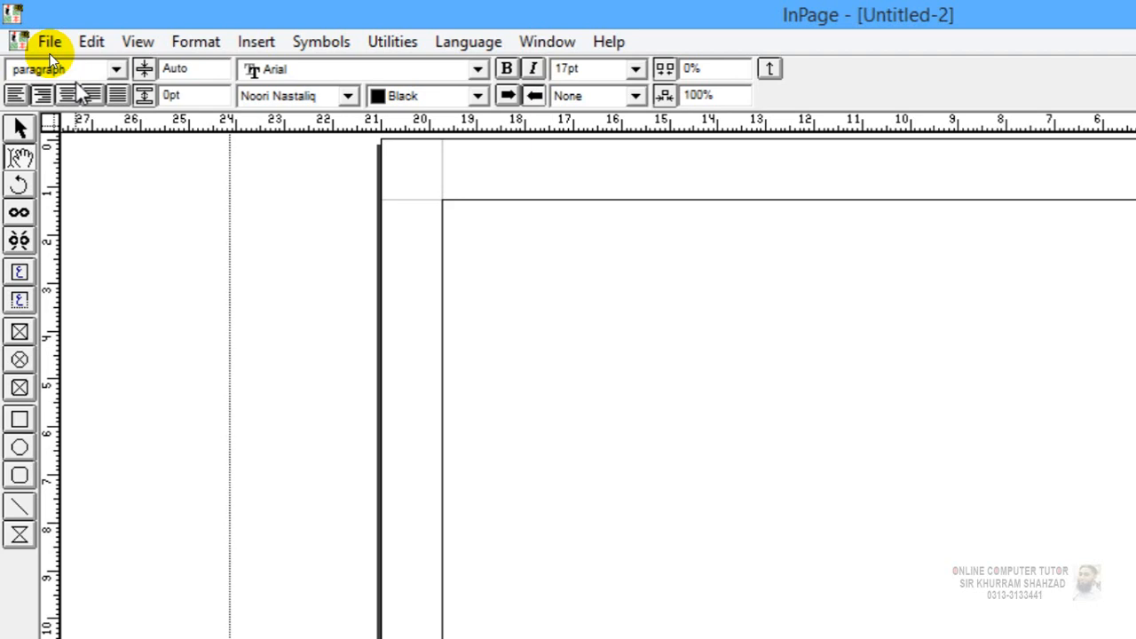
click(53, 68)
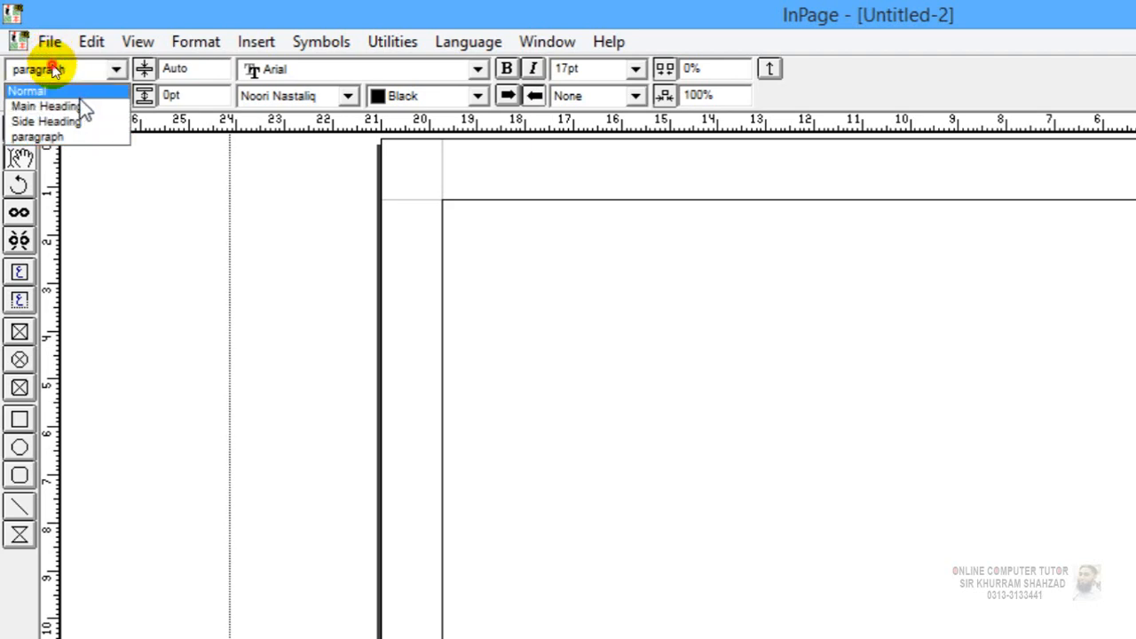
click(35, 88)
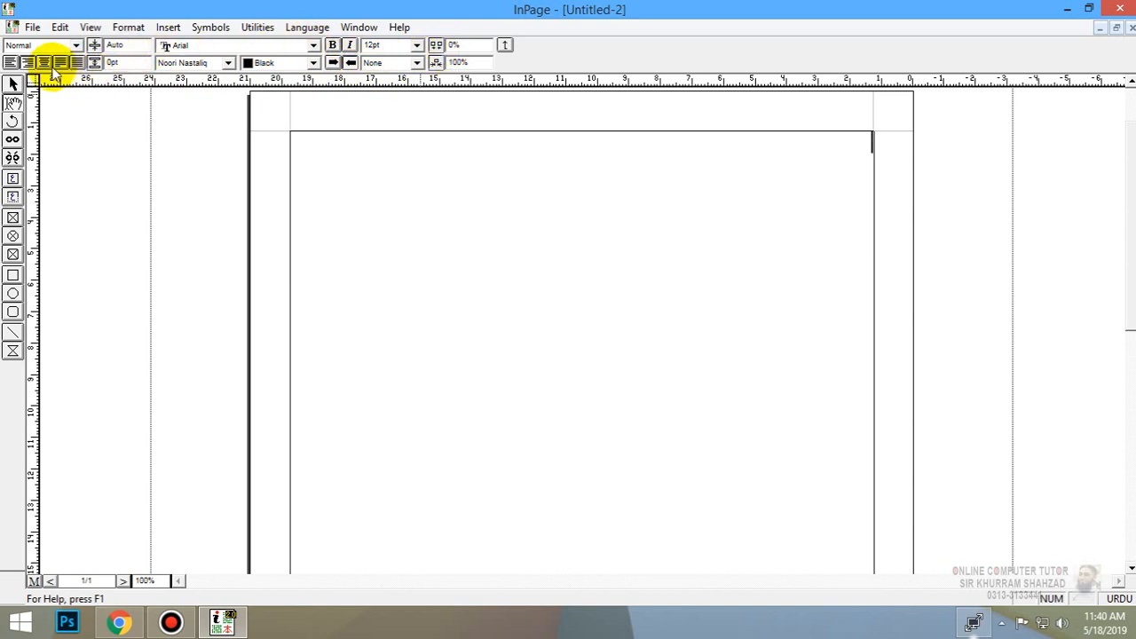
Apply Main Heading, compare it with Side Heading, and set the empty page back to the Main Heading style sheet.
click(76, 45)
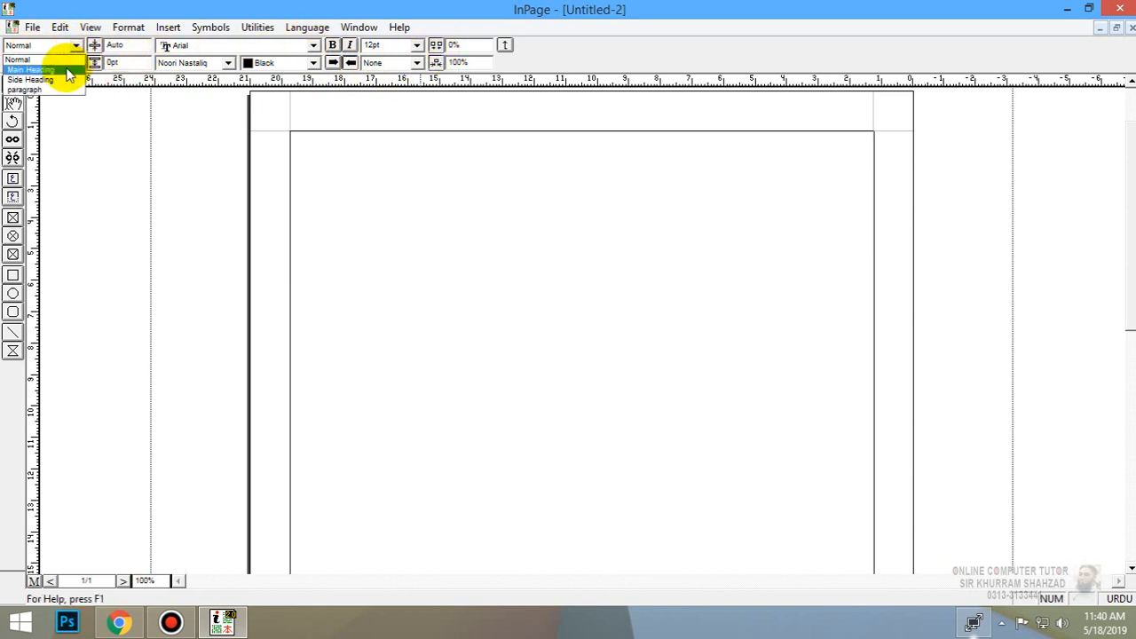
click(68, 71)
click(453, 140)
click(77, 45)
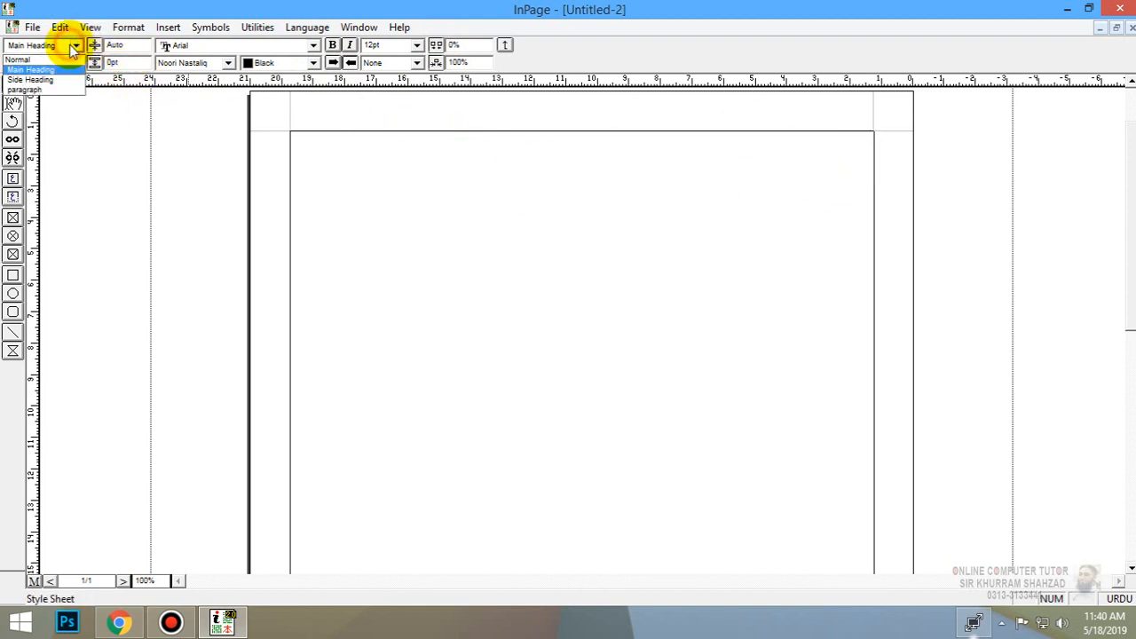
click(56, 79)
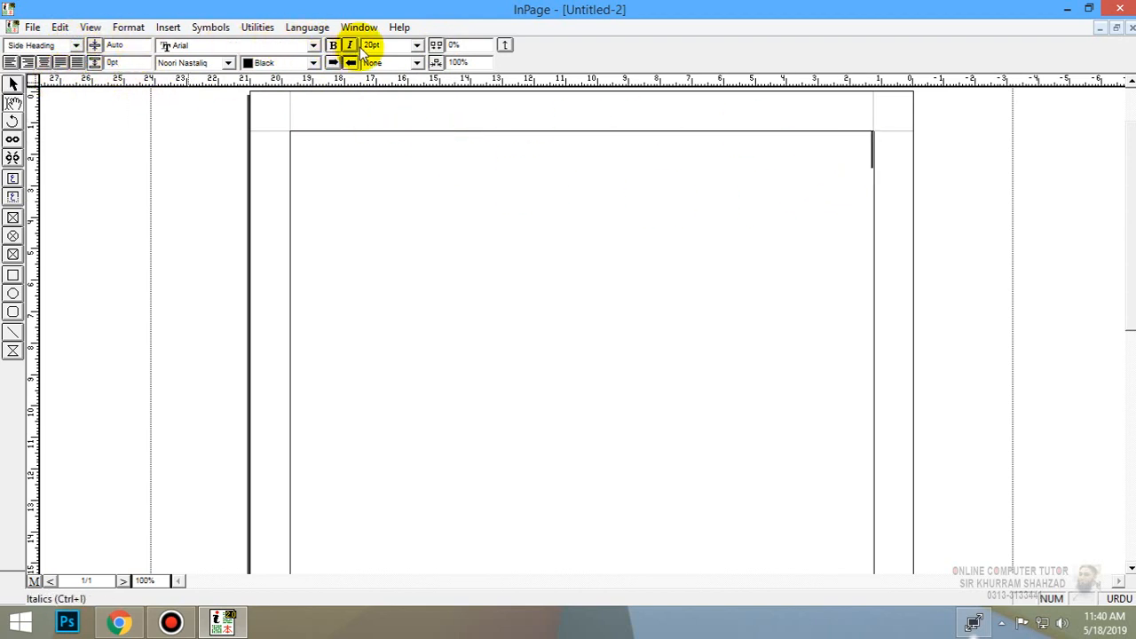
click(76, 45)
click(73, 70)
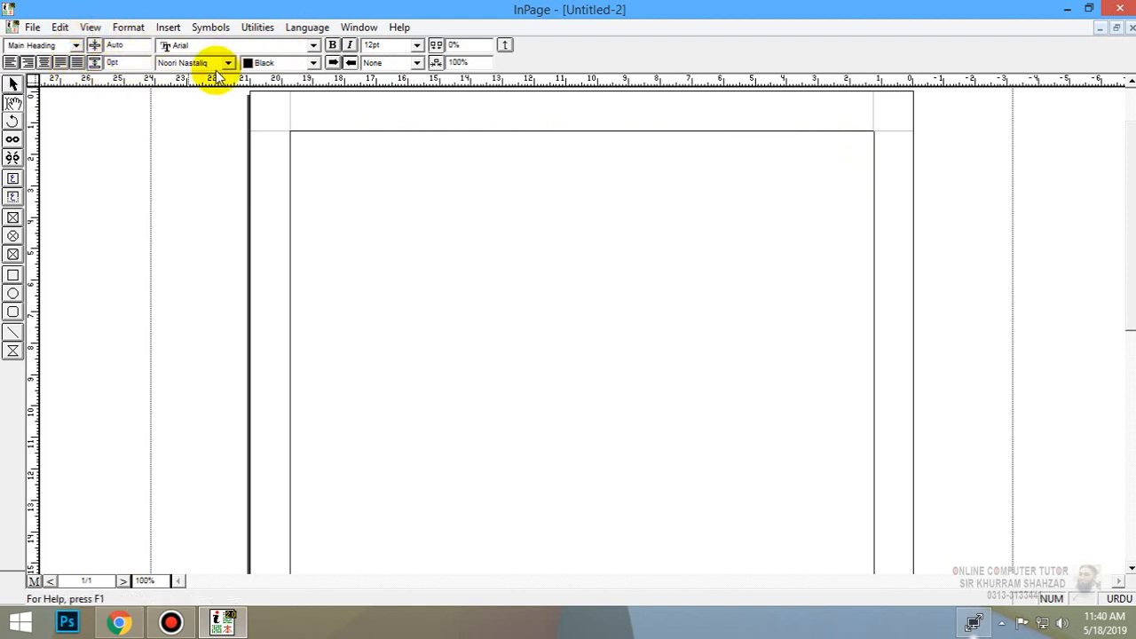
click(123, 29)
click(165, 338)
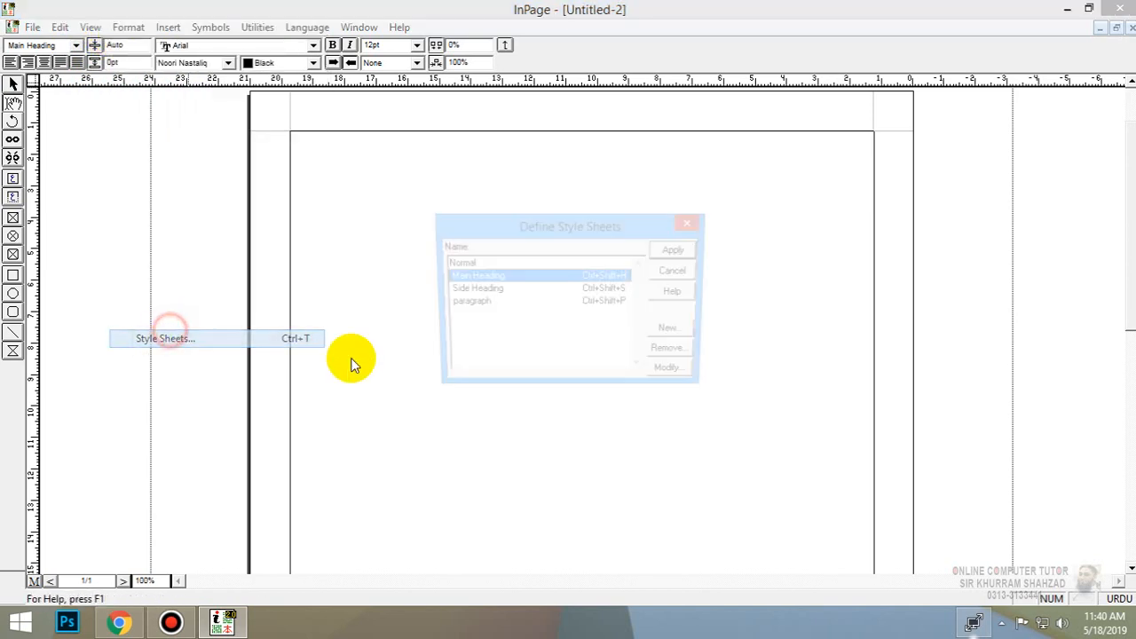
click(678, 272)
Set the character size of the Main Heading style sheet to 28.
click(134, 30)
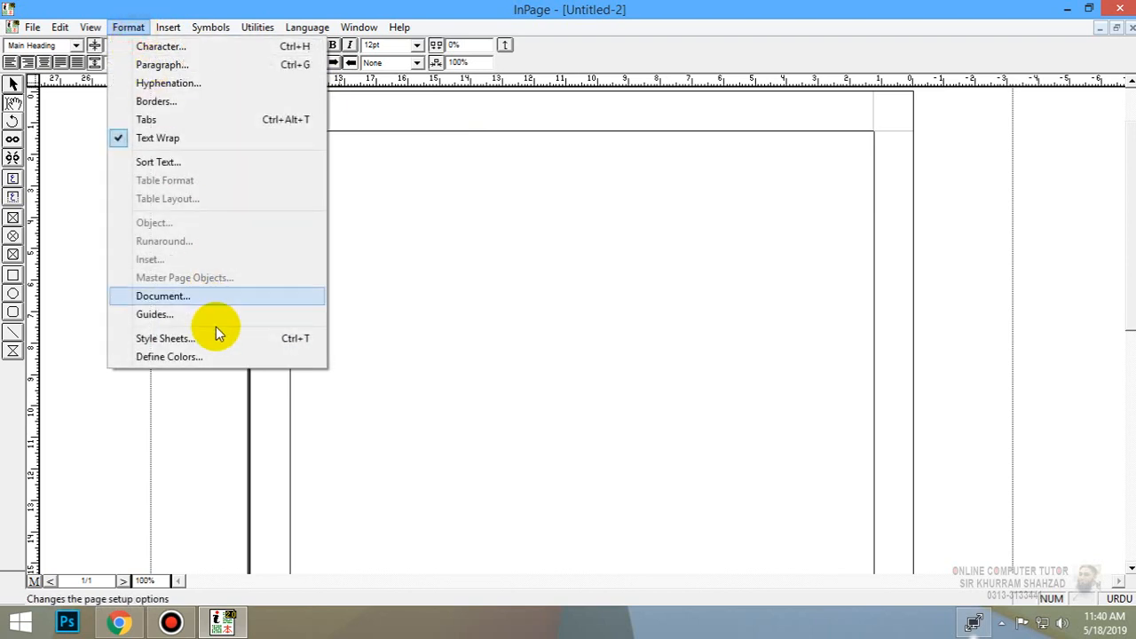
click(213, 333)
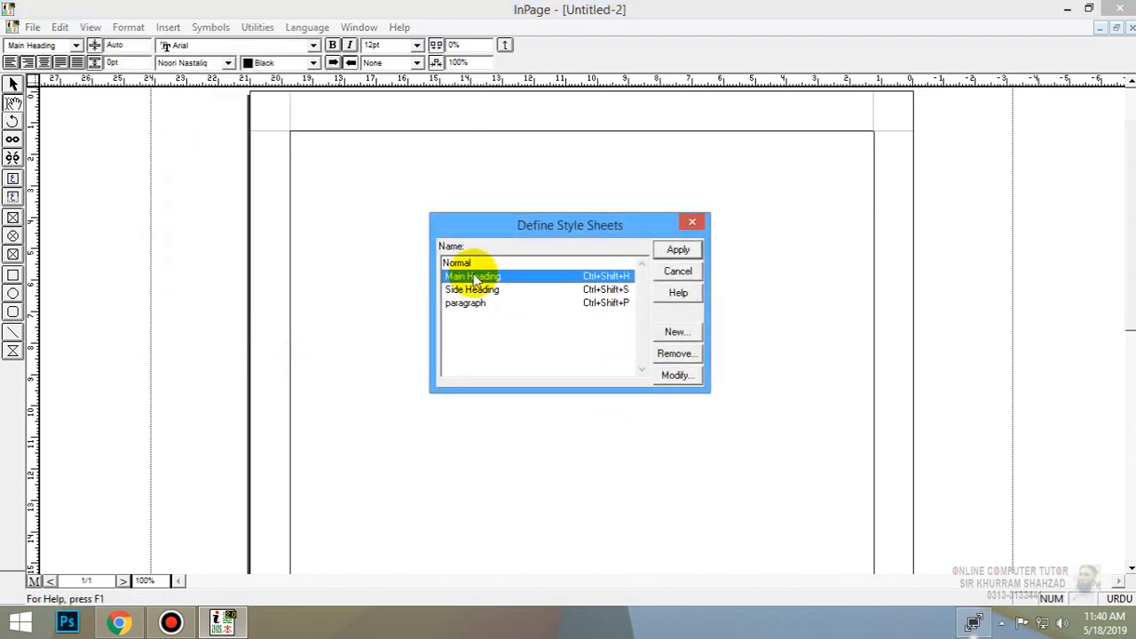
click(676, 375)
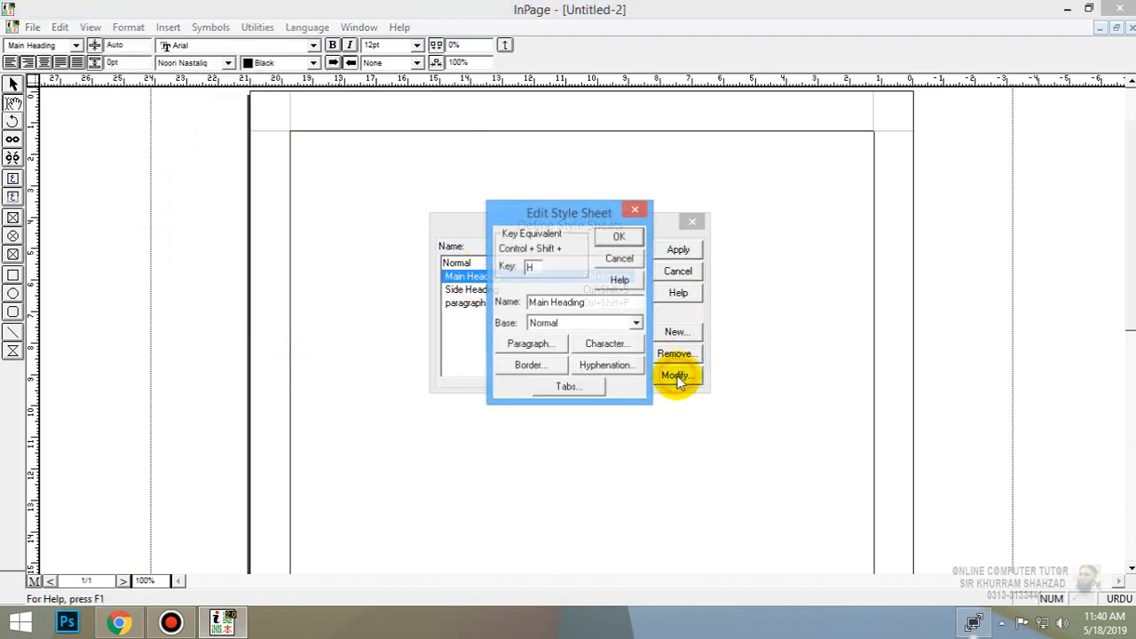
click(606, 345)
click(484, 247)
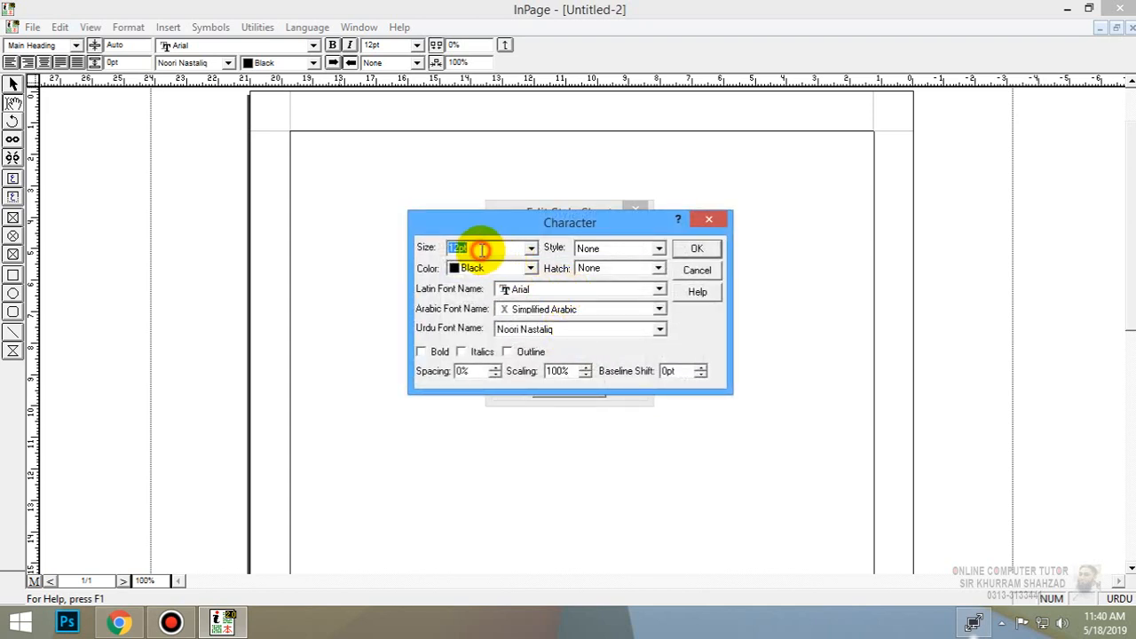
drag(496, 249, 424, 251)
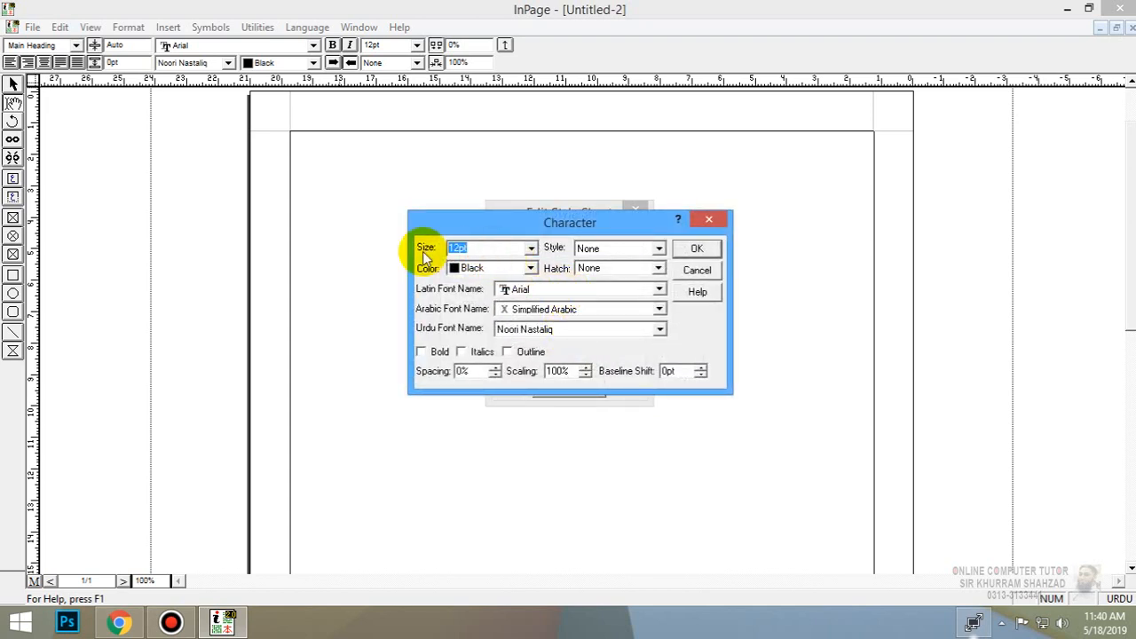
text(28)
Make the Main Heading style sheet bold and italic with the Single line style, and apply it to the page.
click(424, 352)
click(613, 248)
click(602, 275)
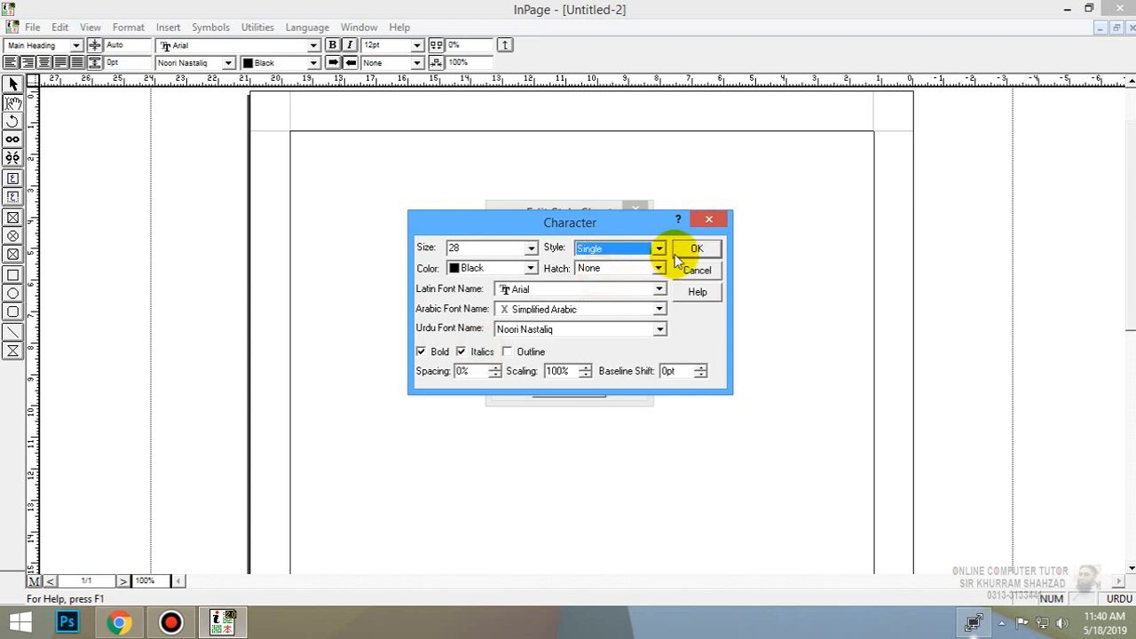
click(688, 248)
click(622, 238)
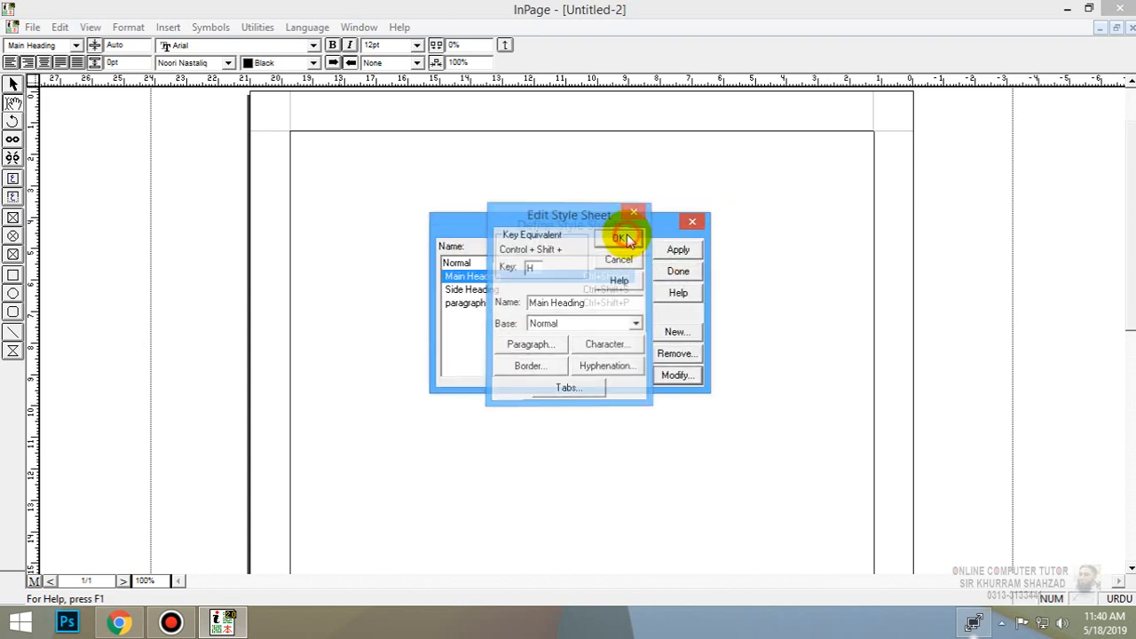
click(677, 250)
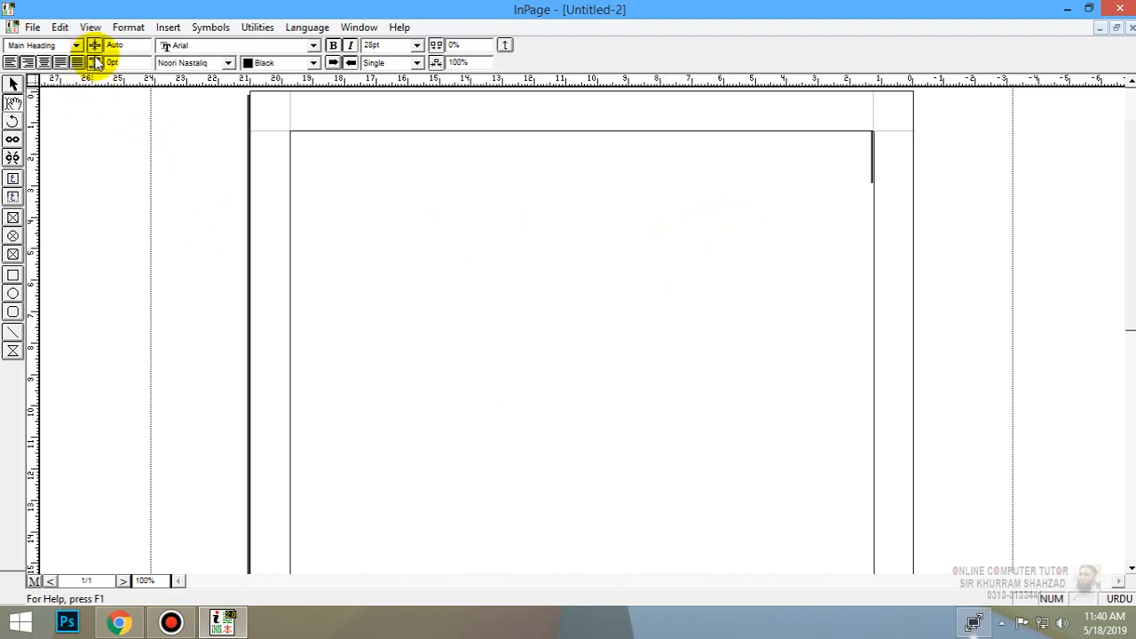
Try the paragraph and Normal style sheets on the empty page and return to Main Heading.
click(77, 46)
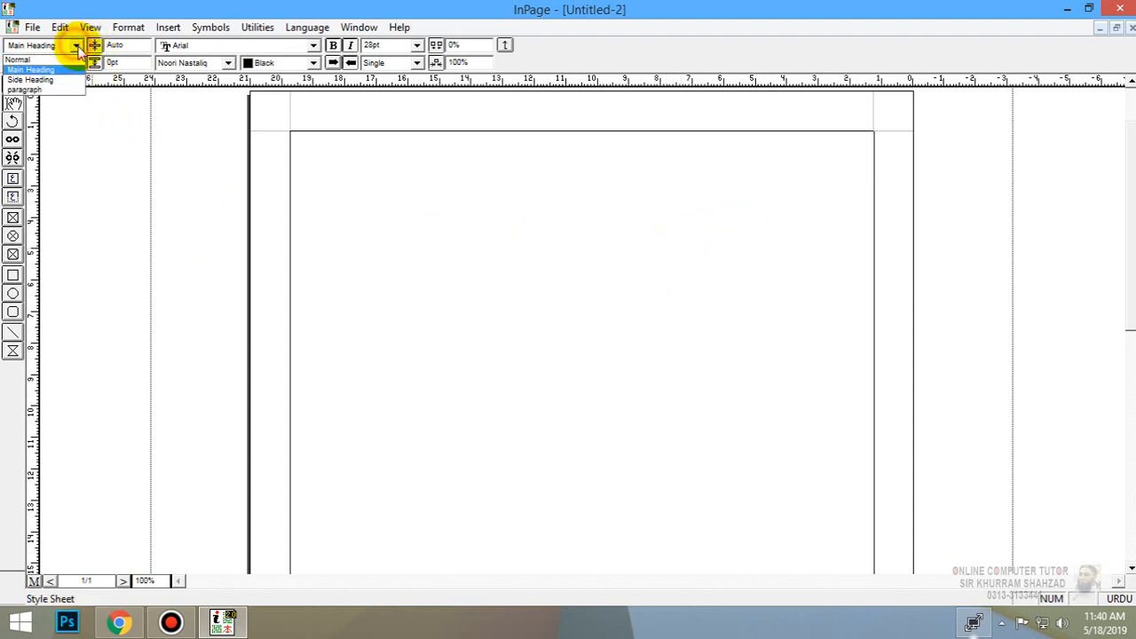
click(48, 90)
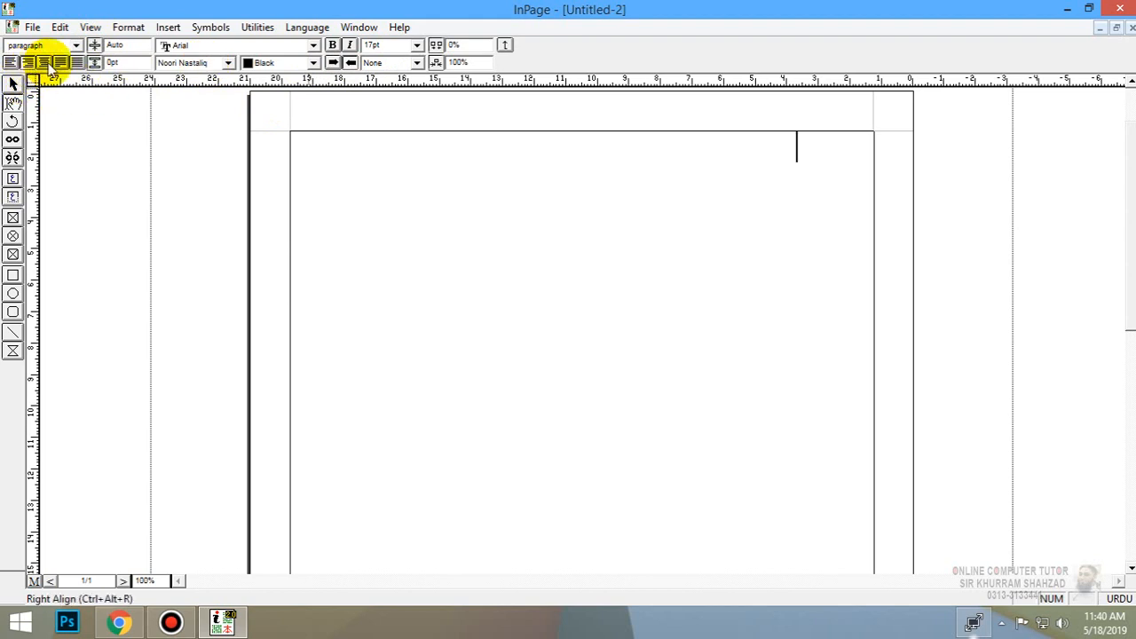
click(76, 46)
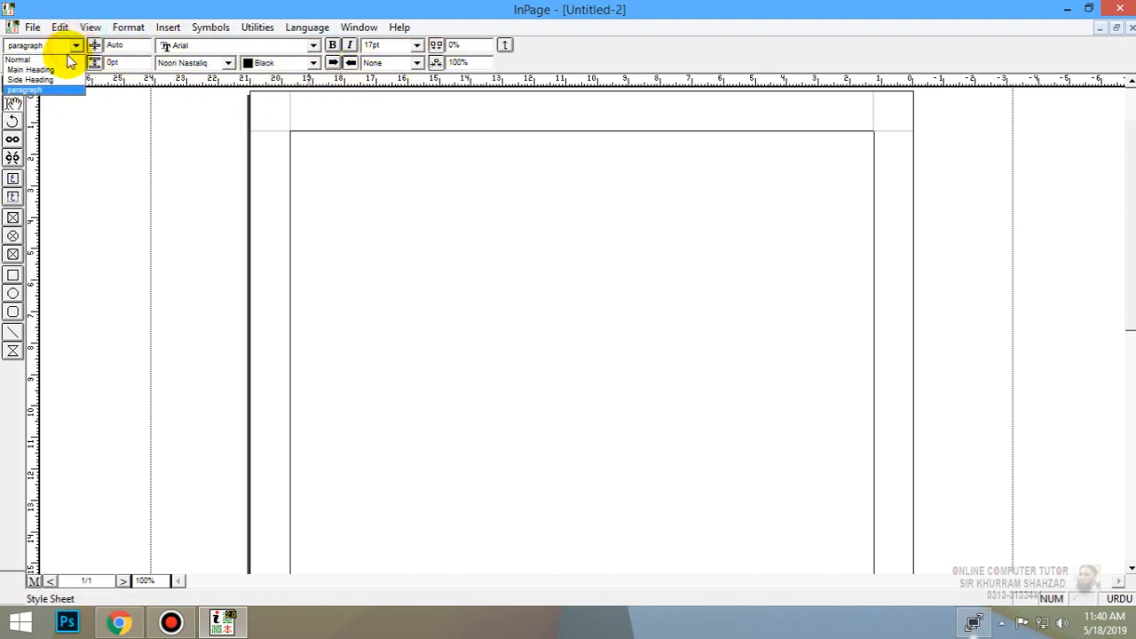
click(53, 55)
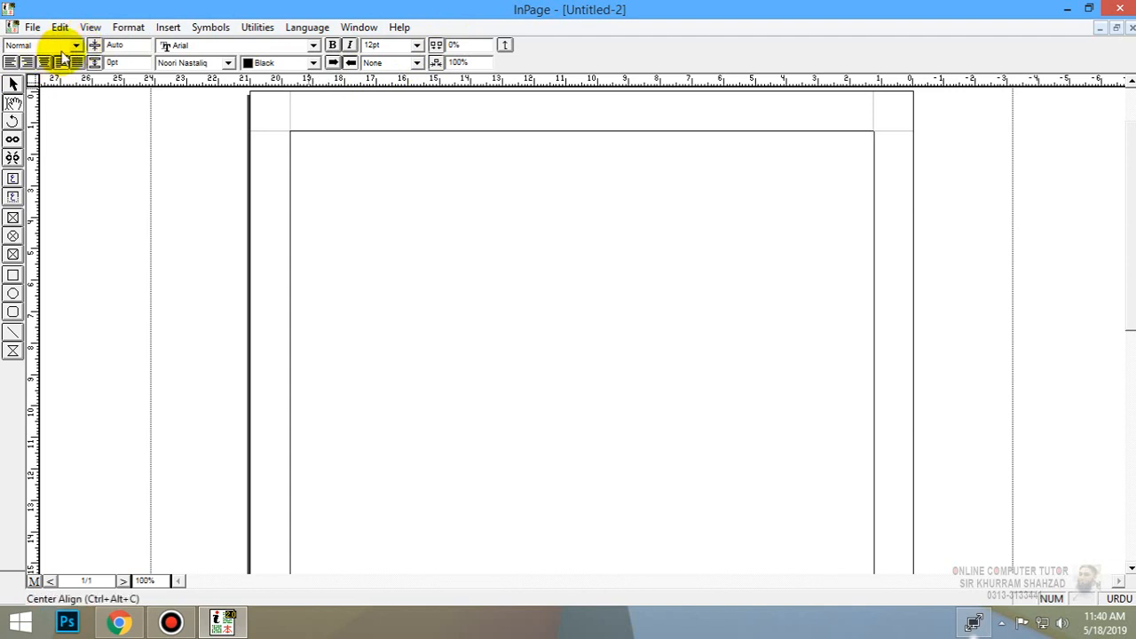
click(77, 45)
click(53, 70)
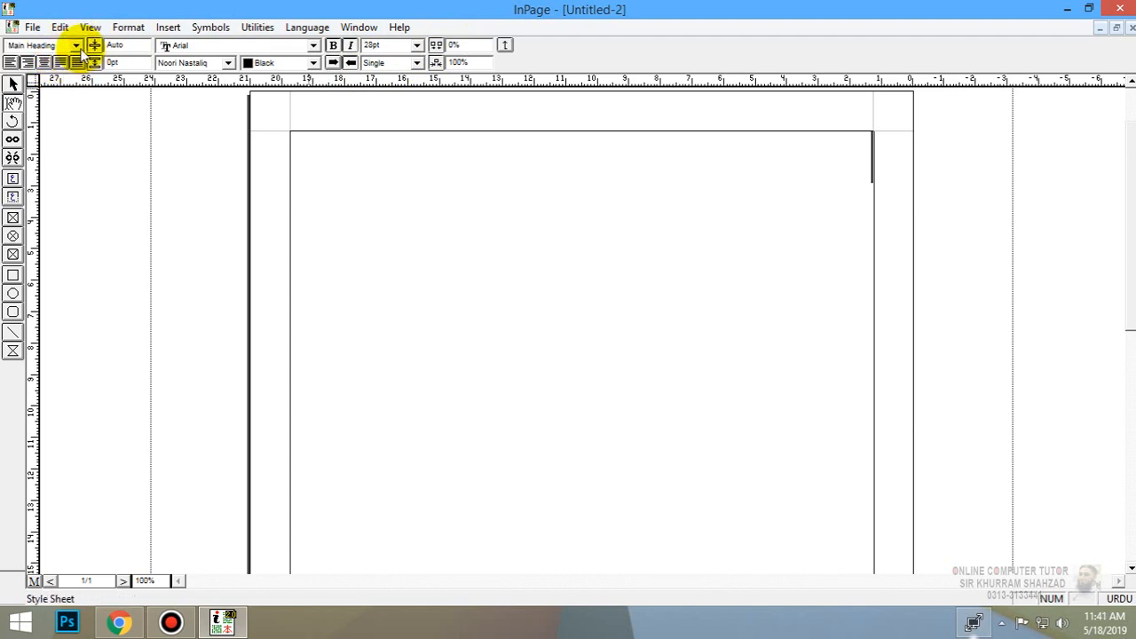
Set the paragraph alignment of the Main Heading style sheet to Centered and apply it to the page.
click(128, 26)
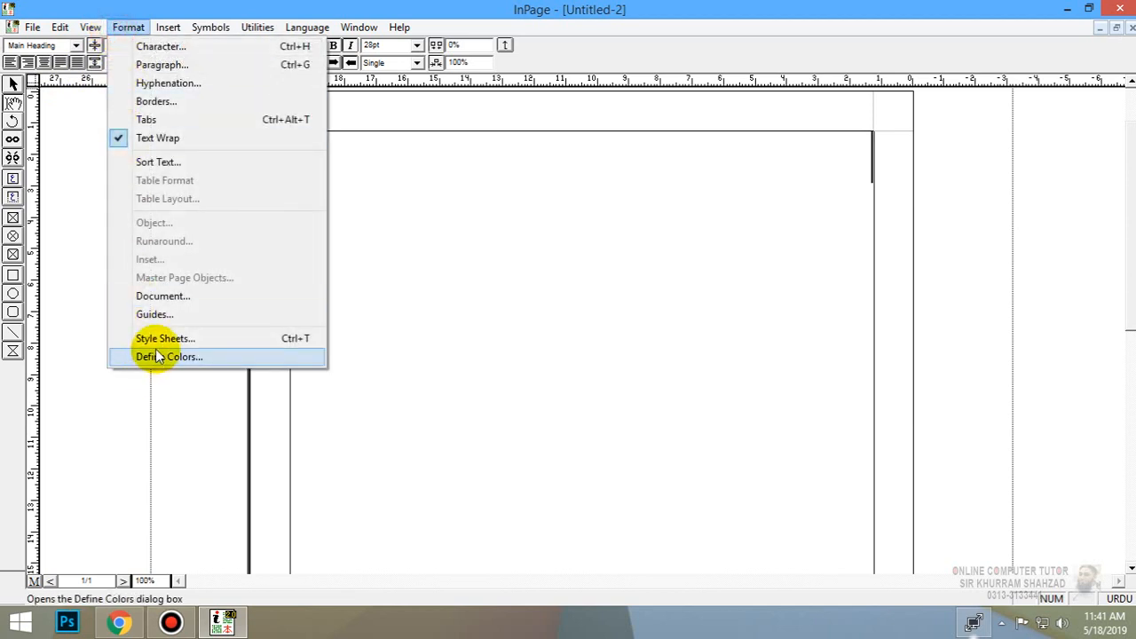
click(176, 339)
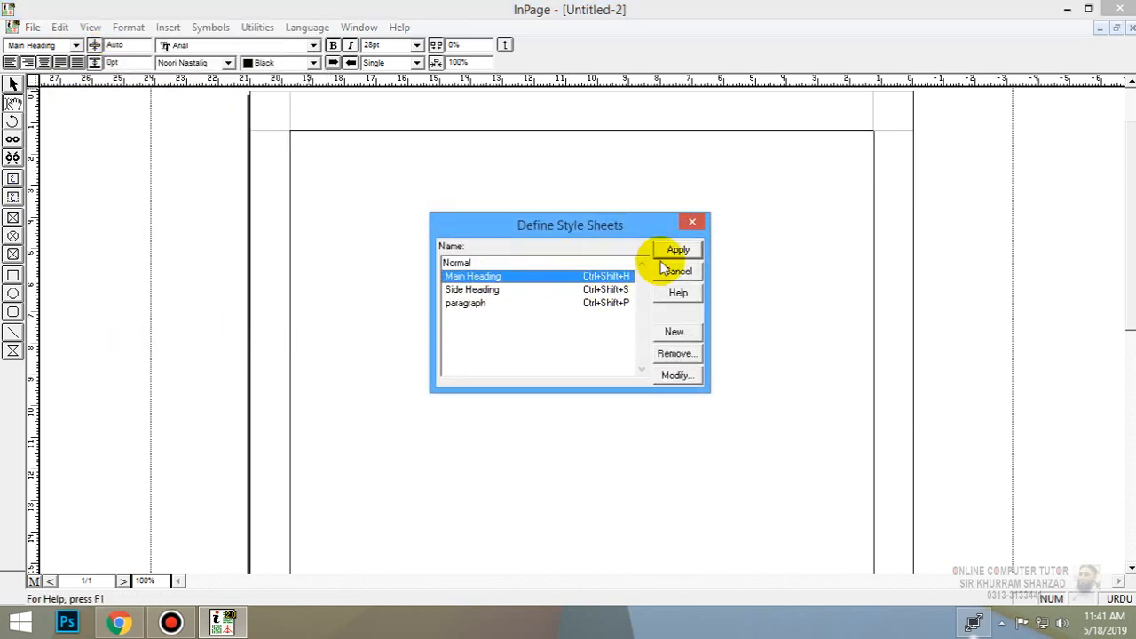
click(676, 376)
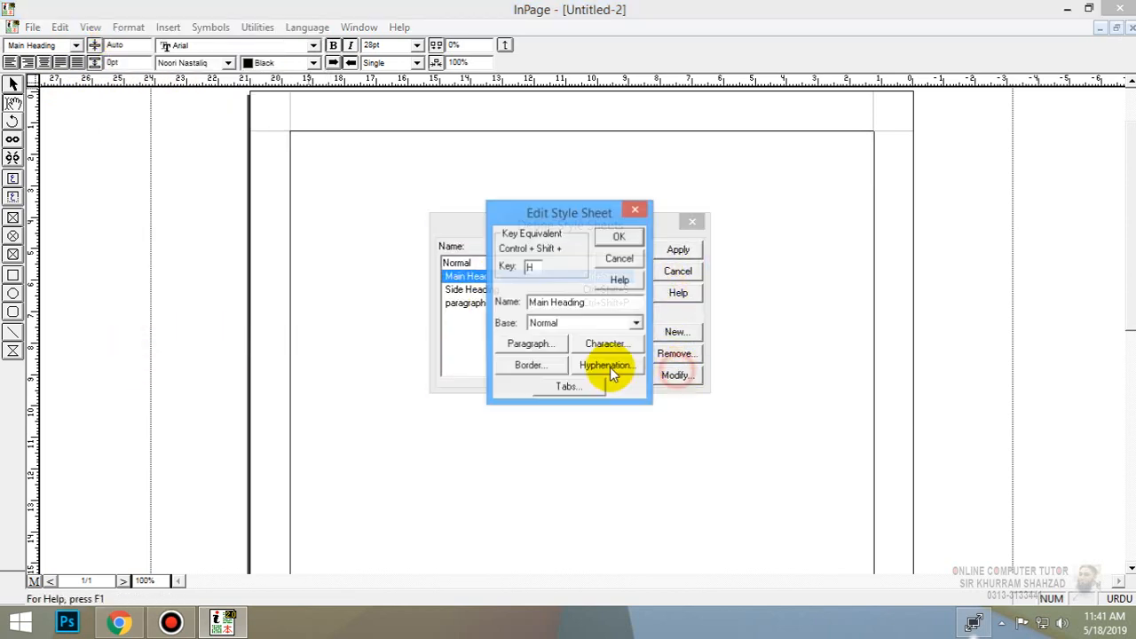
click(536, 346)
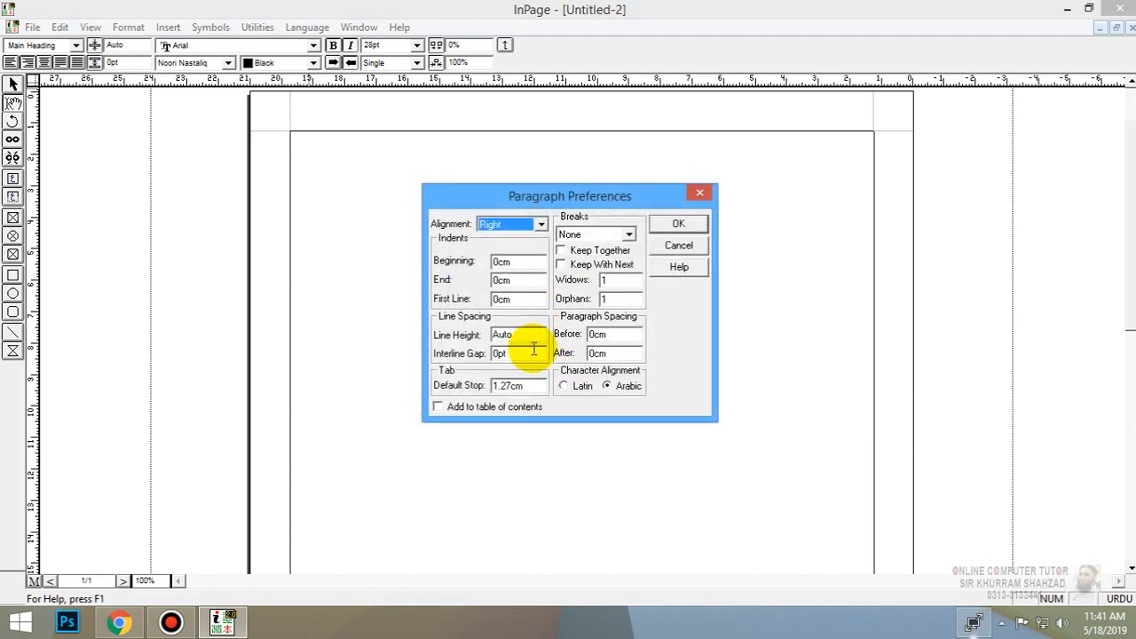
click(497, 223)
click(504, 261)
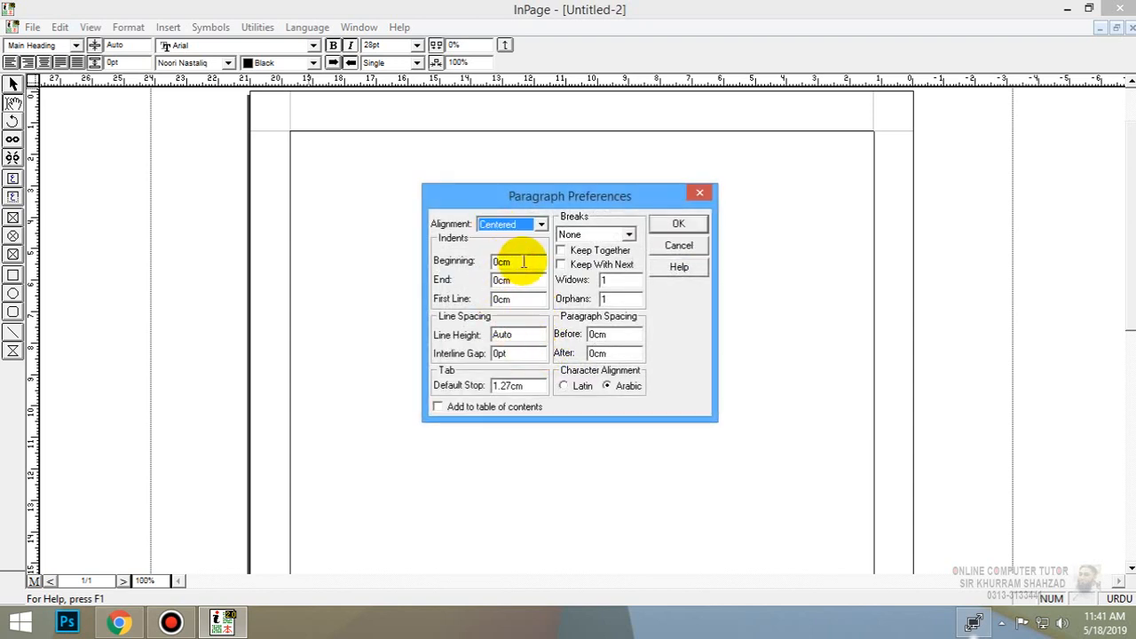
drag(497, 261, 513, 261)
click(675, 226)
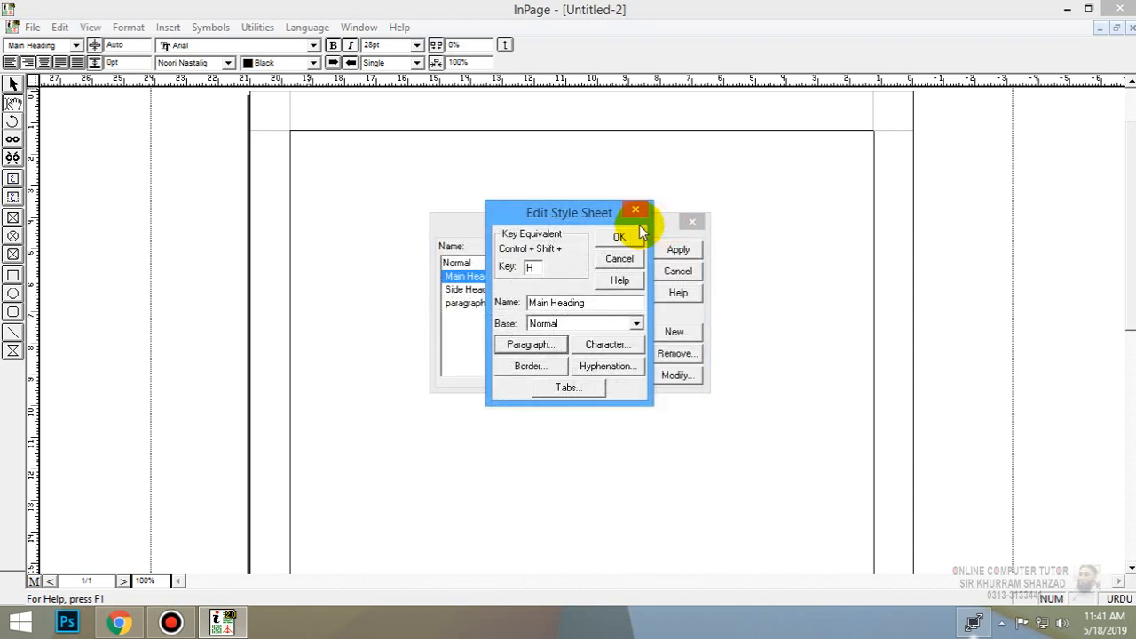
click(629, 237)
click(666, 252)
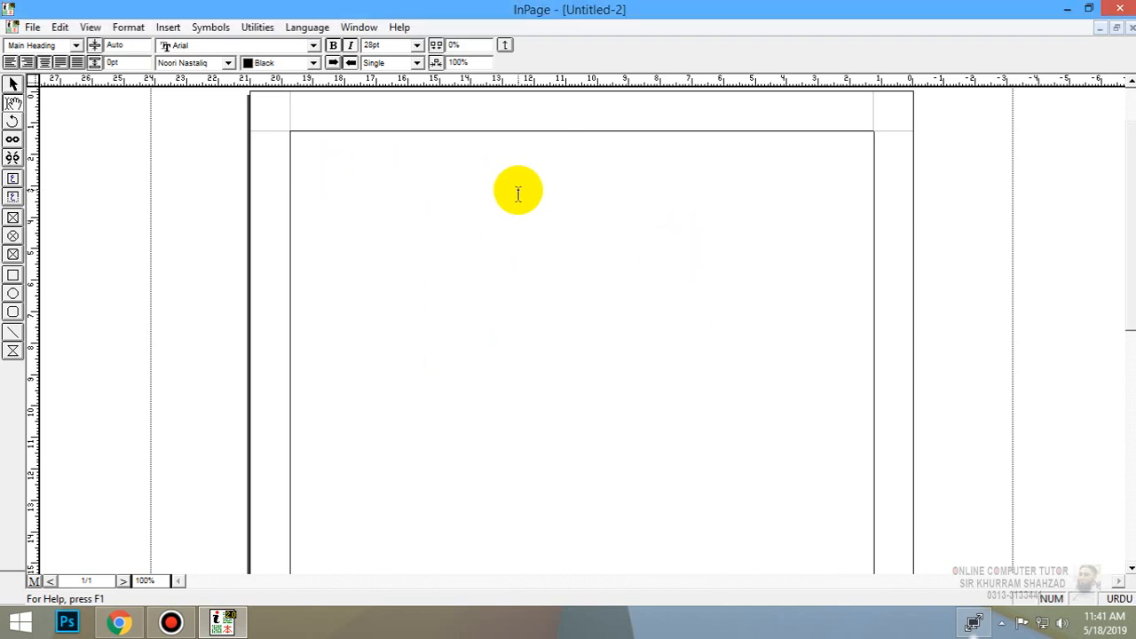
Write the main heading "ان پیج سیکھئیے" on the first line of the page.
text(انپیج)
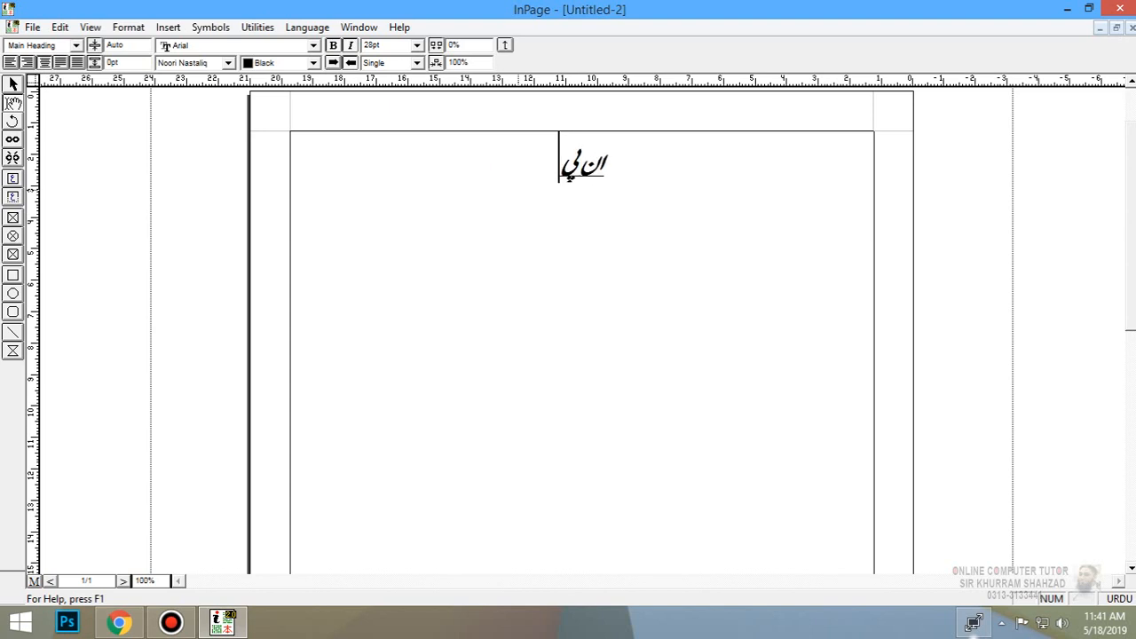
key(BackSpace)
key(BackSpace)
key(BackSpace)
text(پیج)
key(BackSpace)
text(ج)
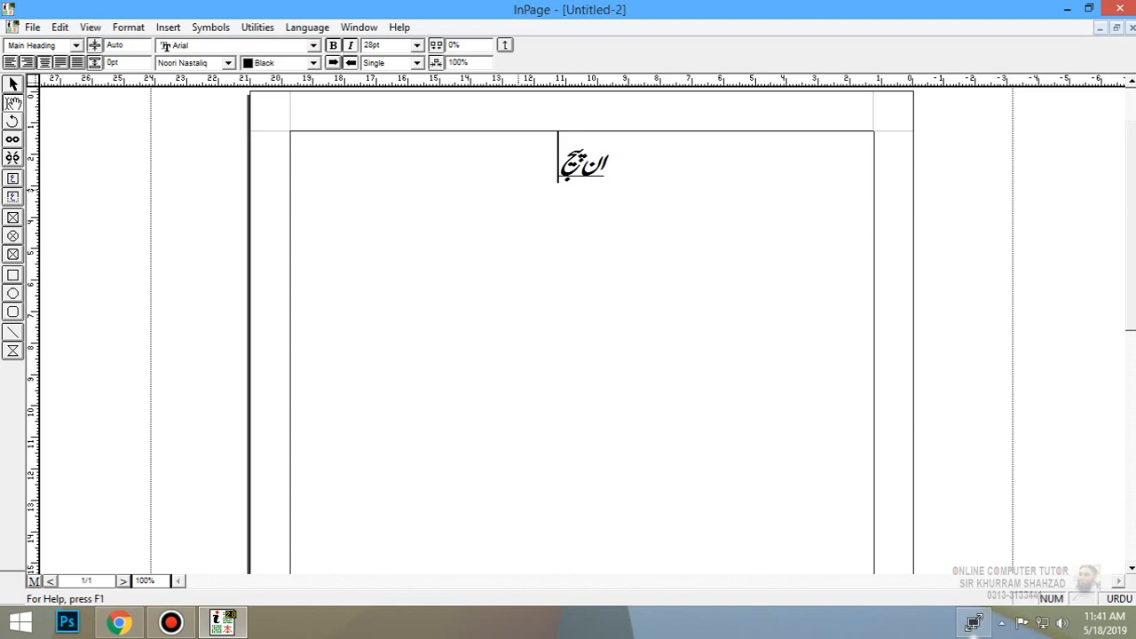
text( سیک)
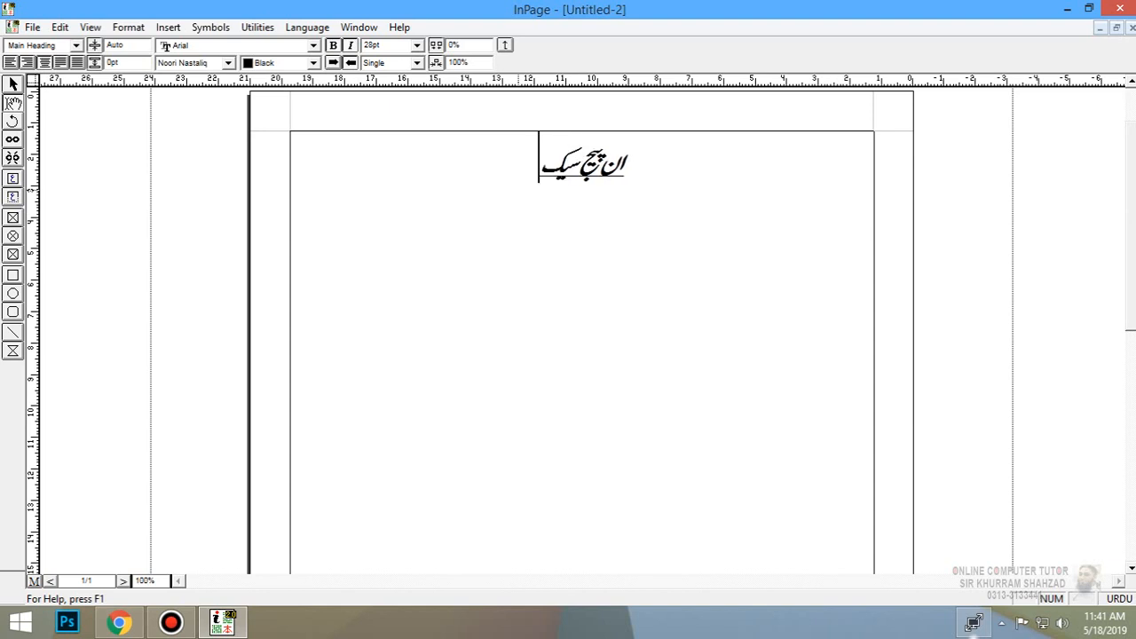
text(ھیء)
text(ے)
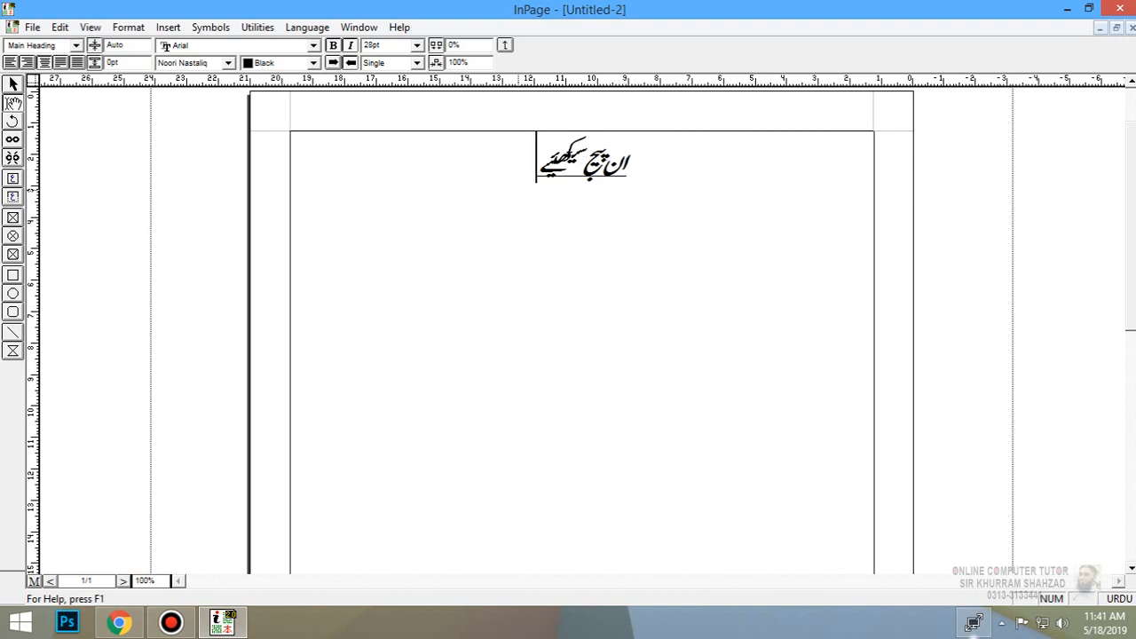
Select the whole main heading text and remove its italic formatting.
key(shift+Right)
key(shift+Right)
key(shift+Right)
key(shift+Right)
key(shift+Right)
key(shift+Right)
key(shift+Right)
key(shift+Right)
key(shift+Right)
key(shift+Right)
key(shift+Right)
click(351, 46)
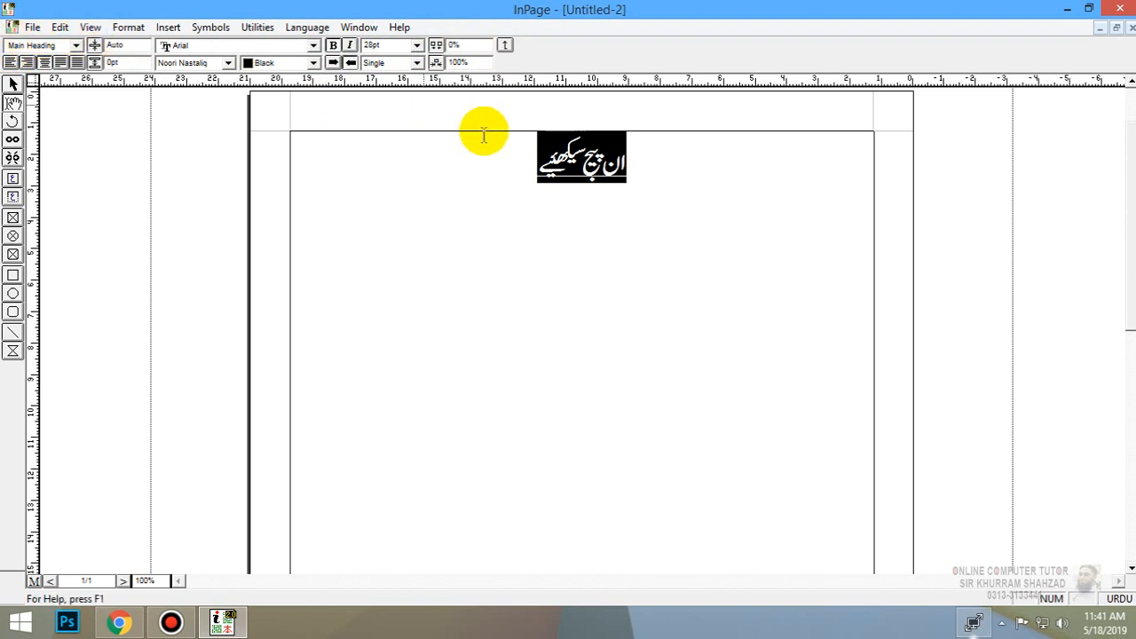
click(513, 172)
On a new line below the main heading, apply the Side Heading style sheet and write "اسٹائل شیٹ کیسے بناتے ہیں".
key(Return)
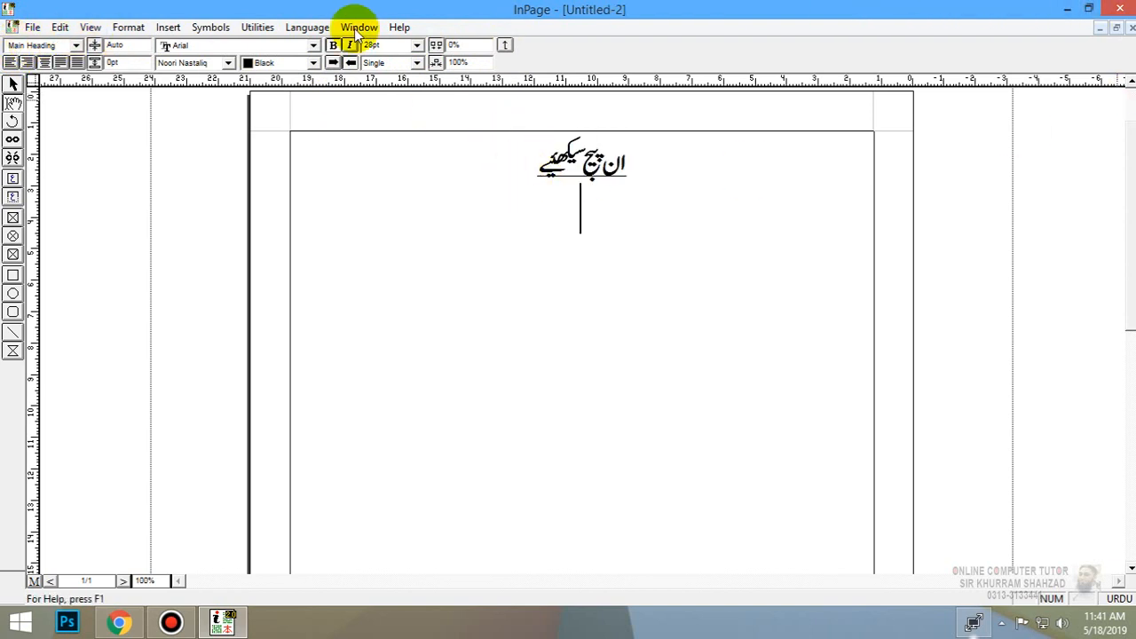
click(77, 45)
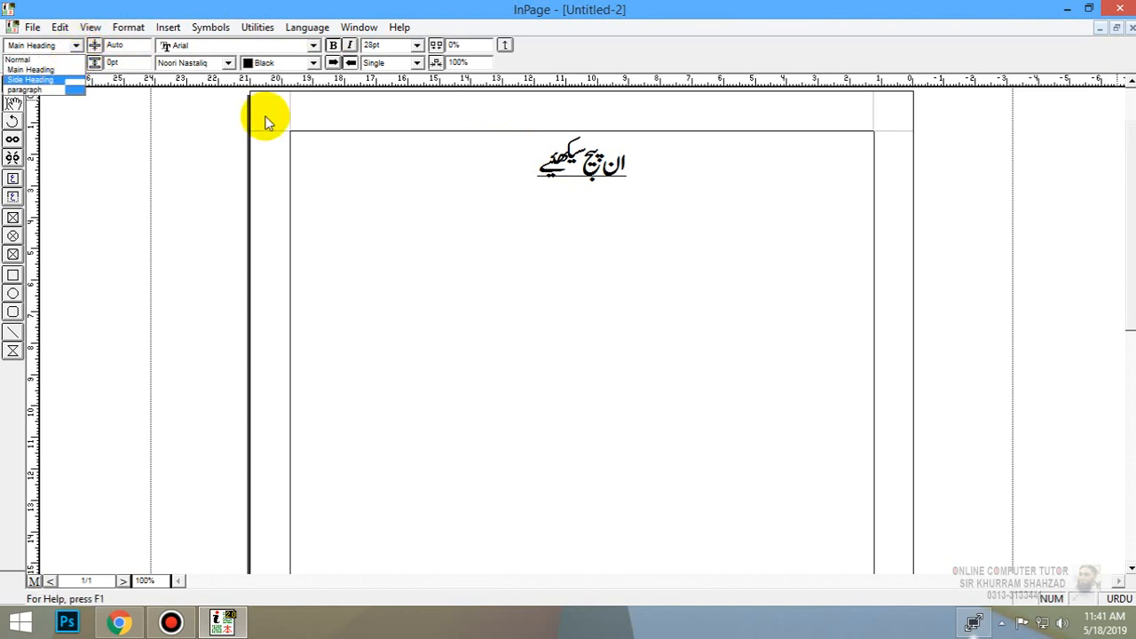
click(579, 209)
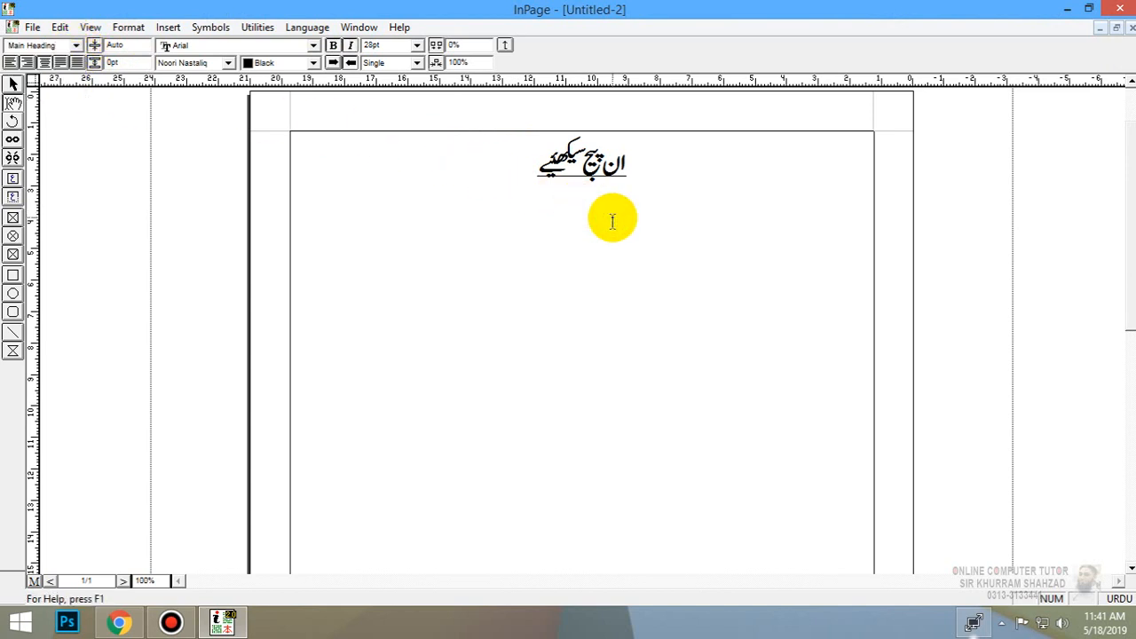
key(ctrl+2)
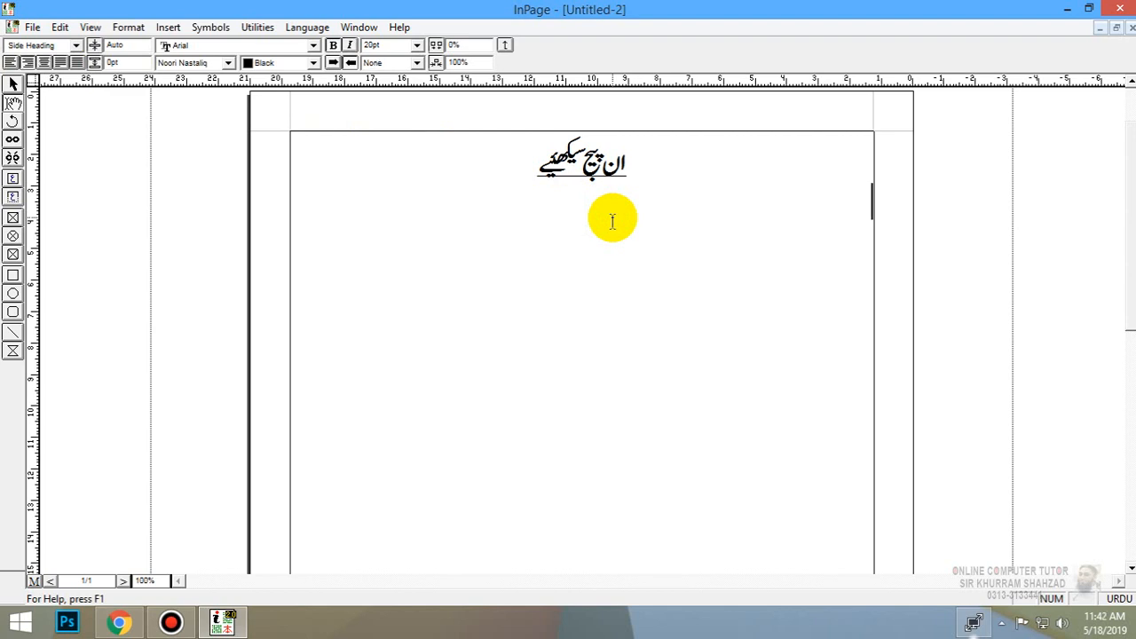
text(اسٹا)
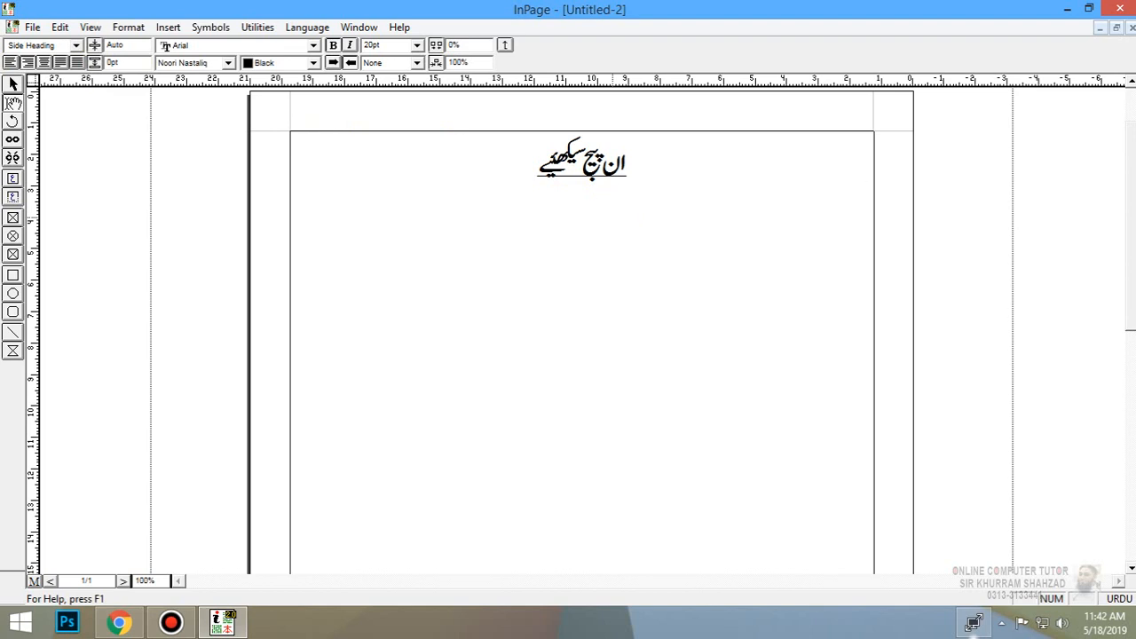
text(ئل شیٹ با)
key(BackSpace)
key(BackSpace)
key(BackSpace)
text(کیسے بنا)
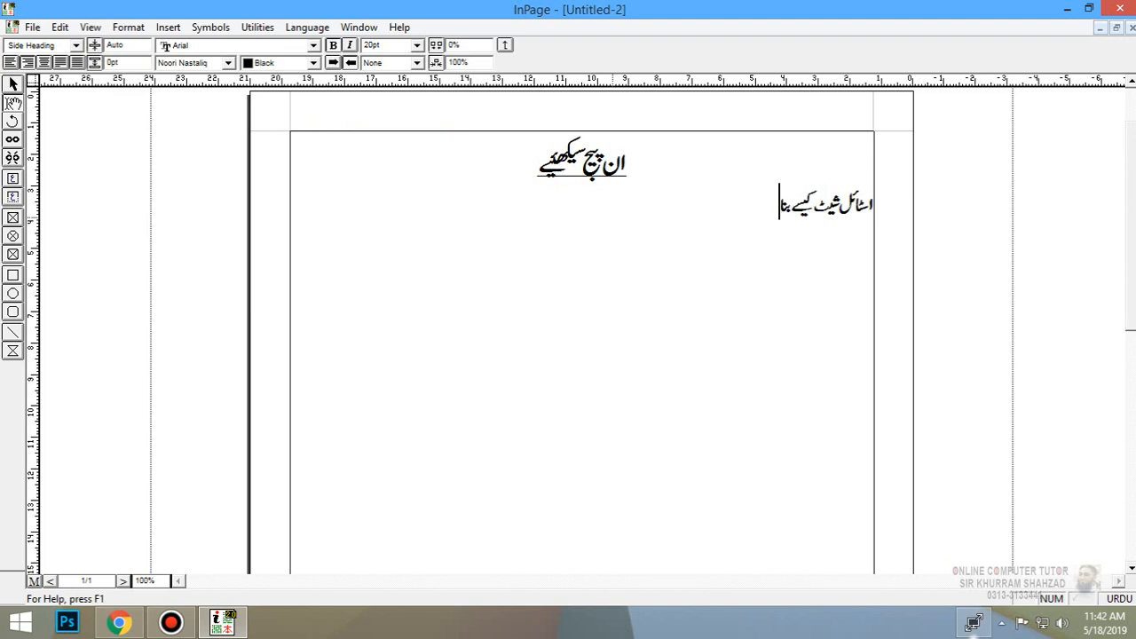
text(تے ہیں)
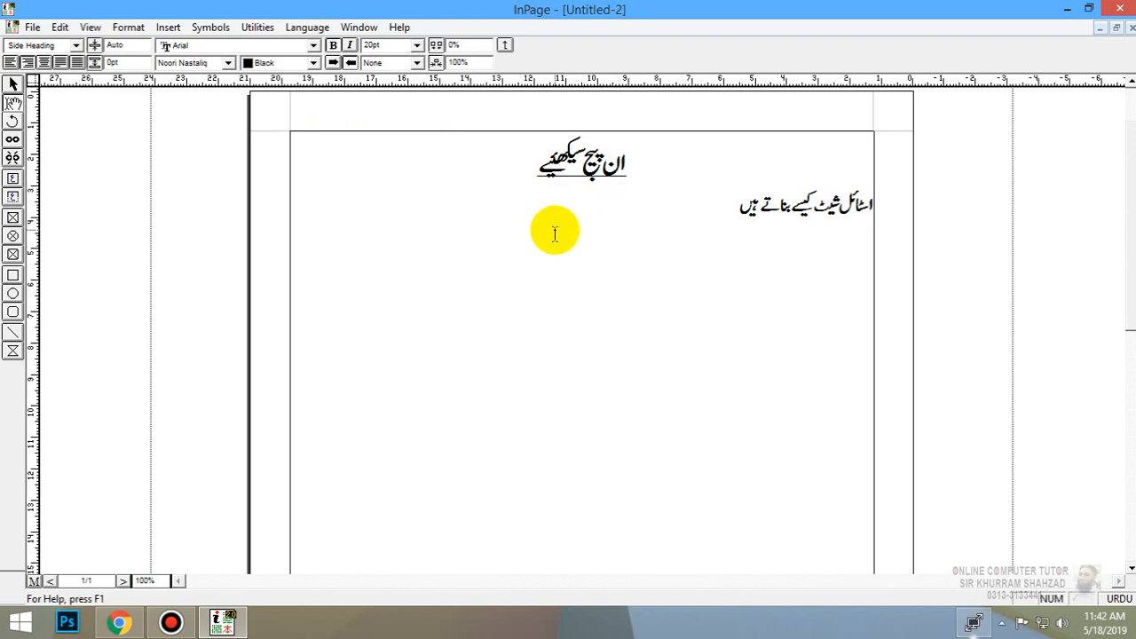
Below the side heading, apply the paragraph style sheet and write "فارمیٹ مینیو میں جا کر اسٹائل شیٹ پر کلک کریں جیسے ہی ہم کلک".
click(54, 45)
click(856, 235)
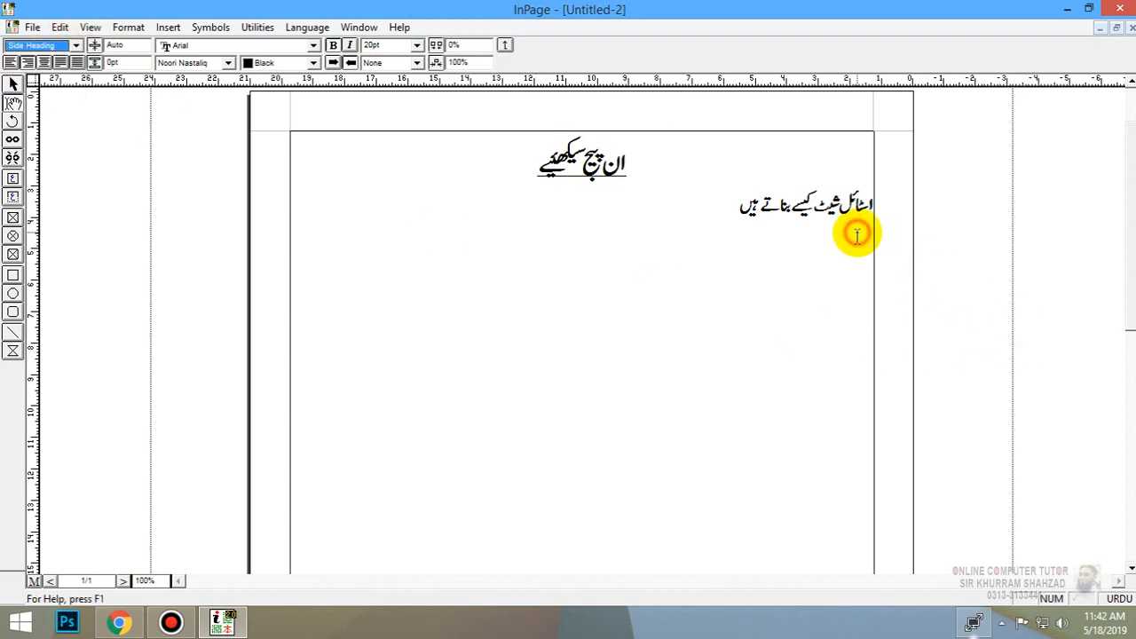
key(ctrl+3)
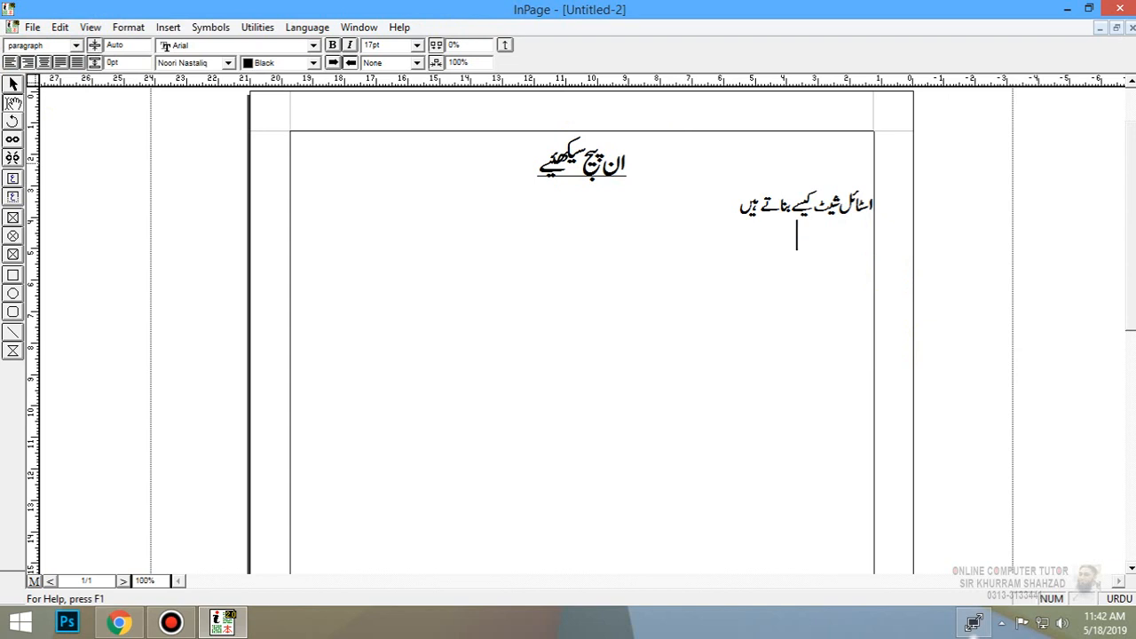
text(فارمیٹ مینیو میں جا کر اس)
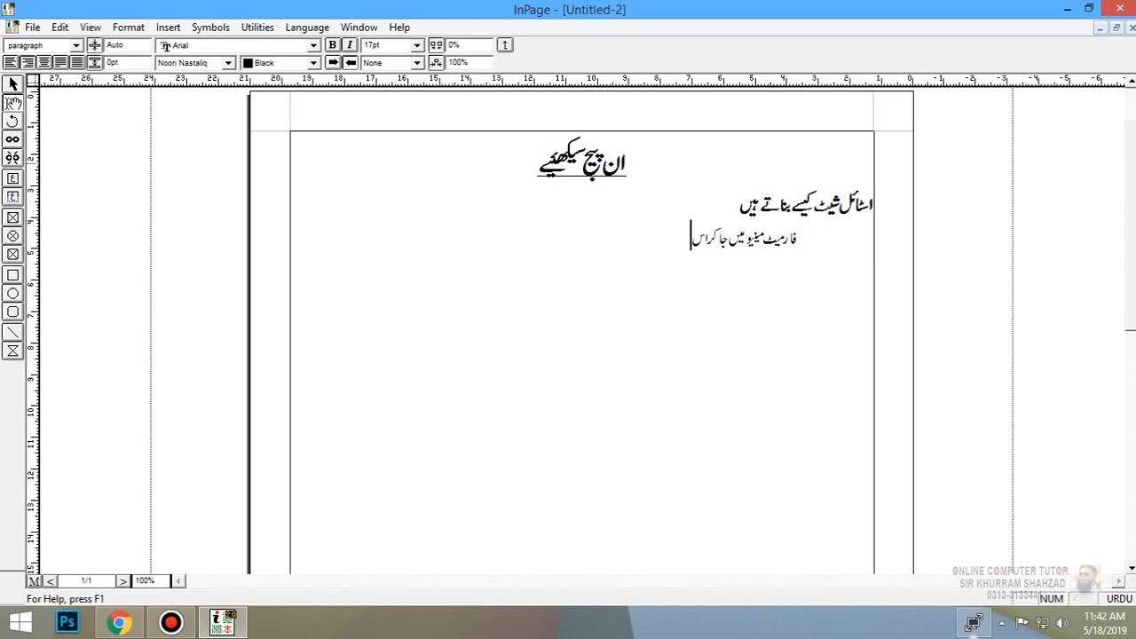
text(ٹائل)
key(BackSpace)
key(BackSpace)
text(ئل)
text( شیٹ پر)
text( کلک)
text( کر)
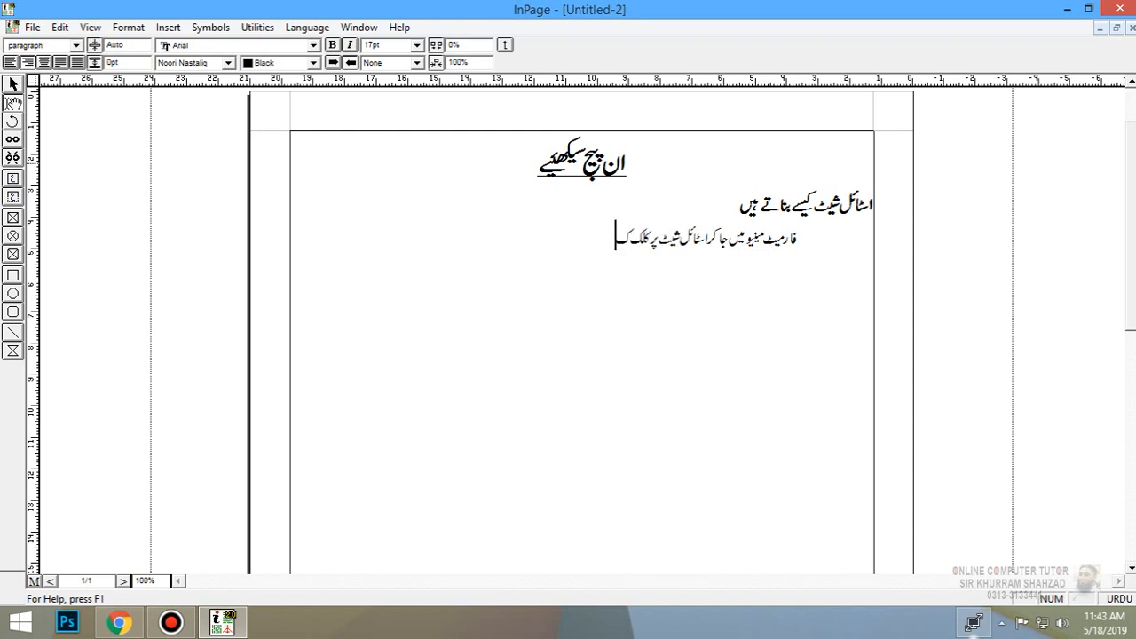
text(ن)
key(BackSpace)
text(یں جیسے ہی ہم کلک)
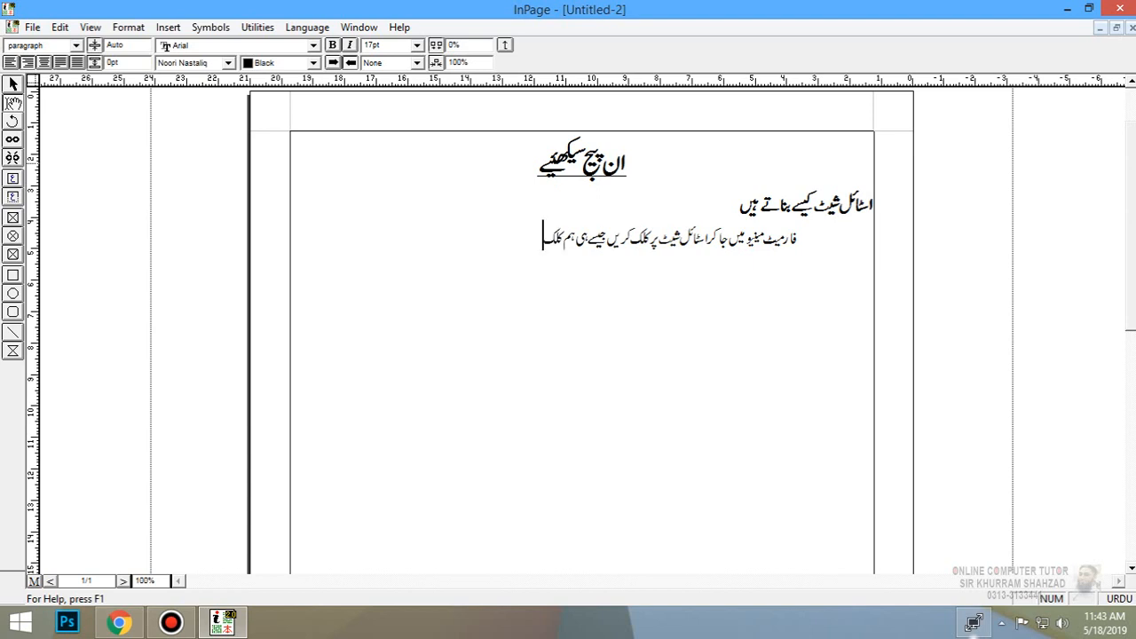
Complete the paragraph with "کریں گے تو اس میں ہمیں بہت سے آپشن نظر آئیں گی اس میں آپ نیو آپشن پر کلک کریں گے۔".
text( کری)
text(ں گے)
text( تو)
text(اس)
text( میں)
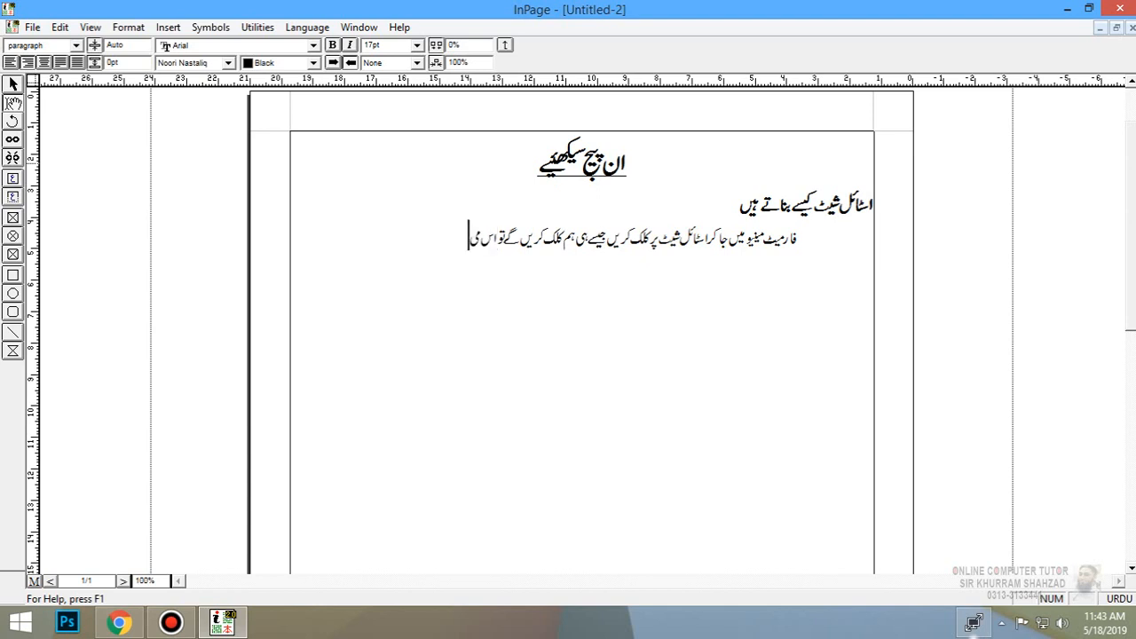
text( ہمیں بہت سے آ)
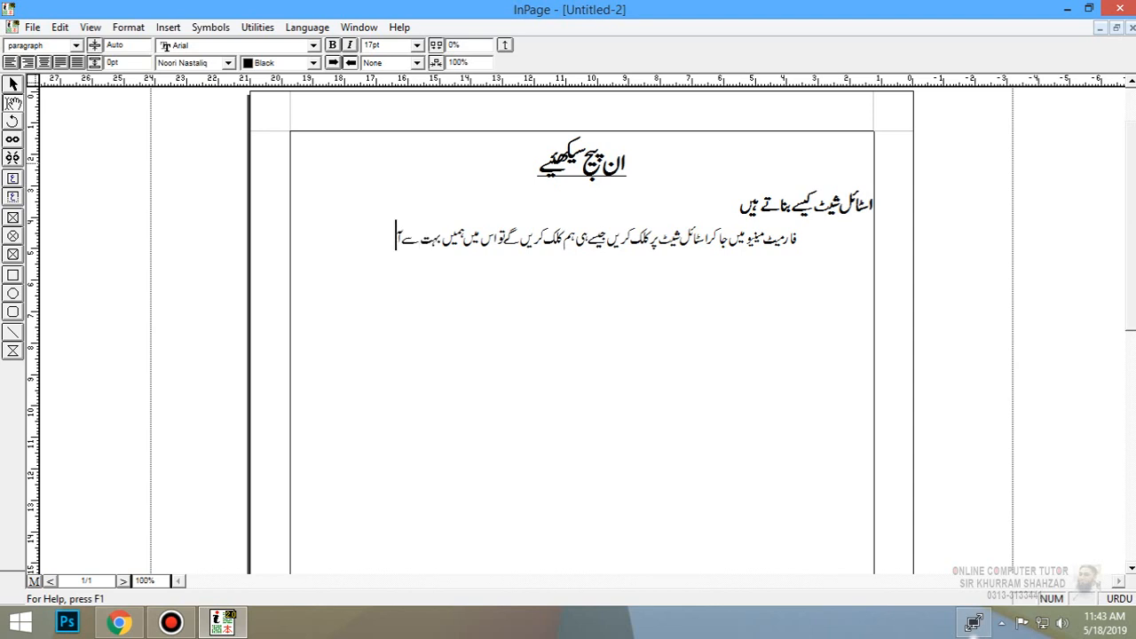
text(پشن نظر آئیں گی ا)
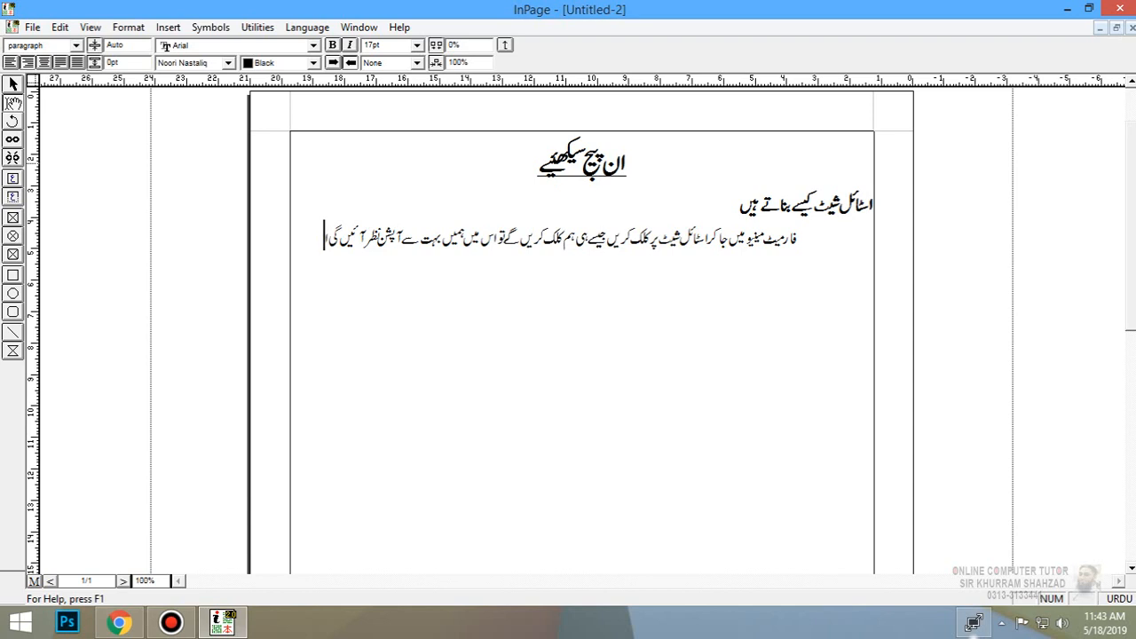
text(س میںآپ نیوآپشن پر)
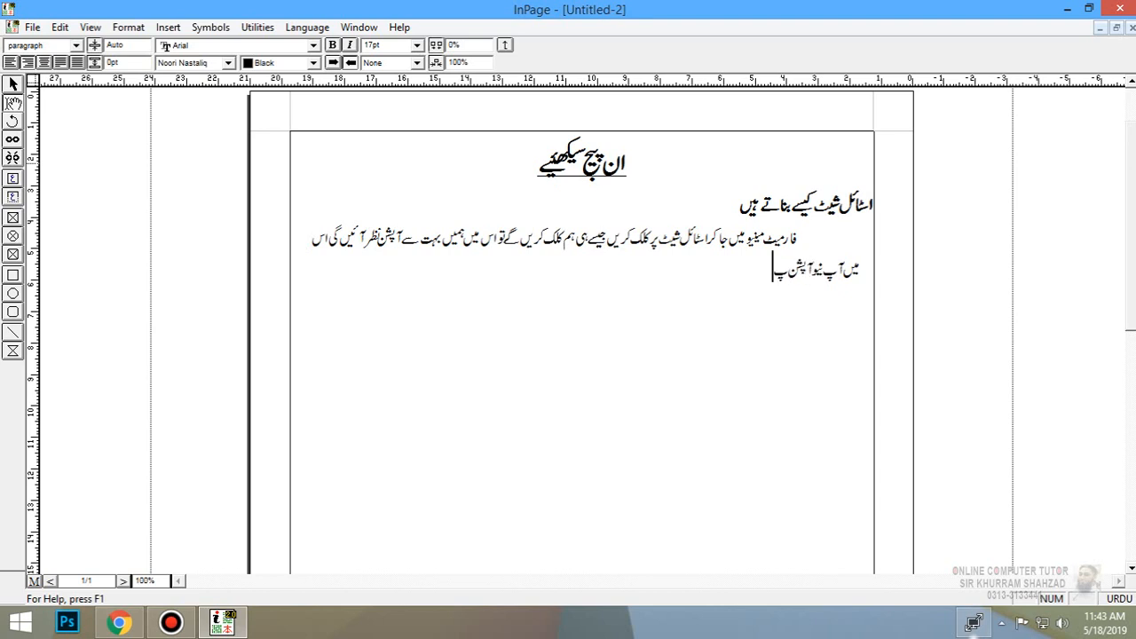
text( کلک کریں گے۔)
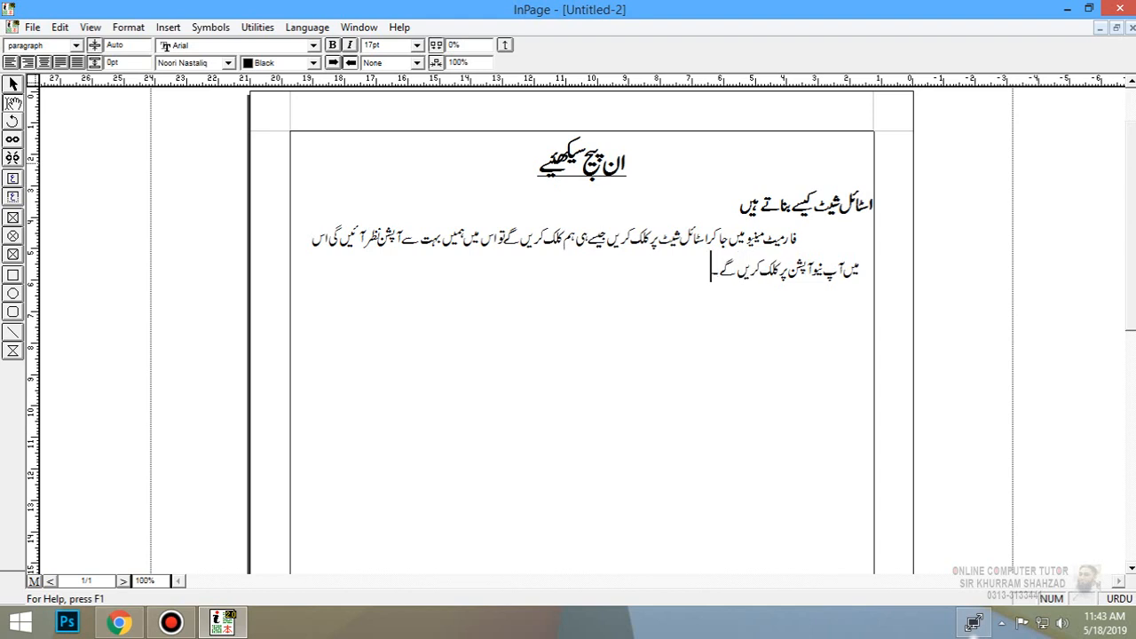
Copy the whole paragraph text and paste it four times at the end of the paragraph.
drag(713, 272, 803, 238)
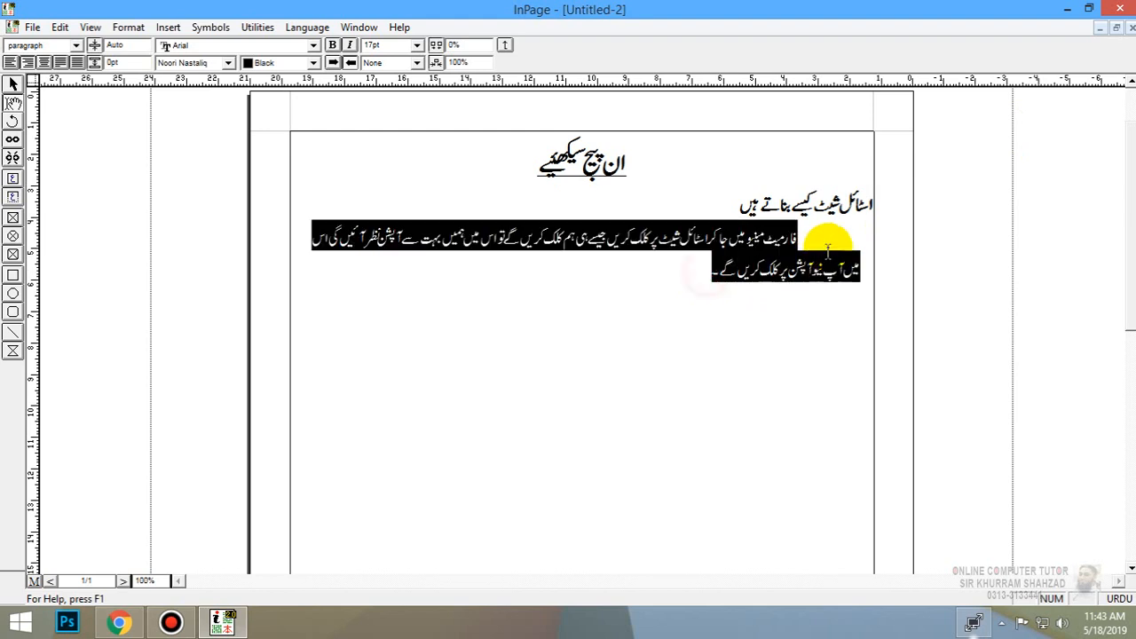
key(ctrl+c)
click(716, 266)
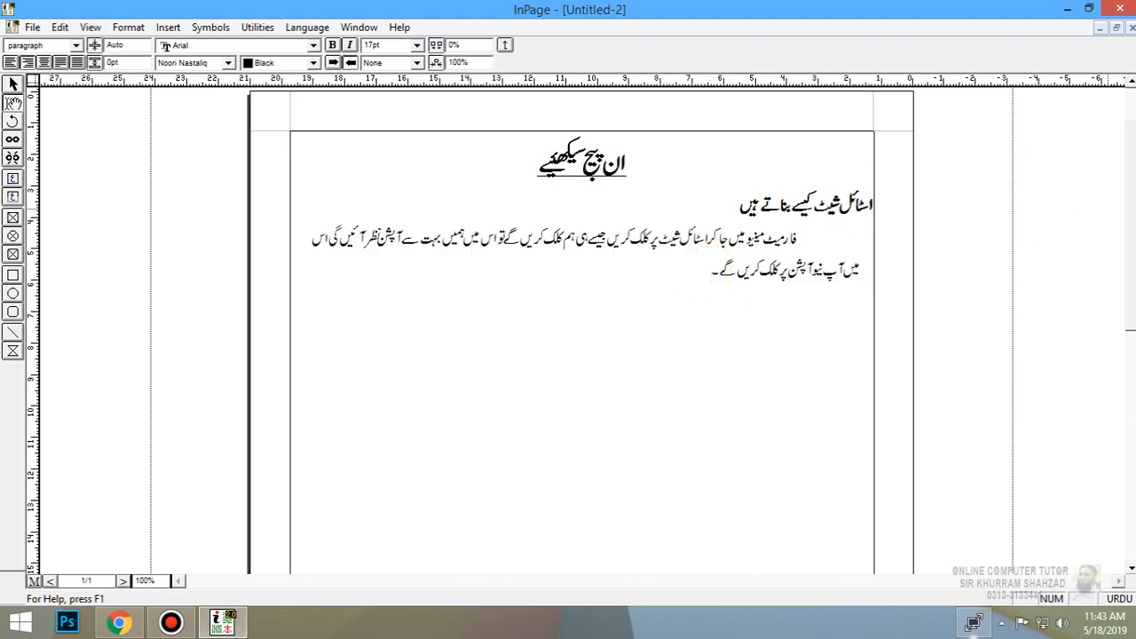
key(ctrl+v)
key(ctrl+v)
key(ctrl+v)
key(ctrl+v)
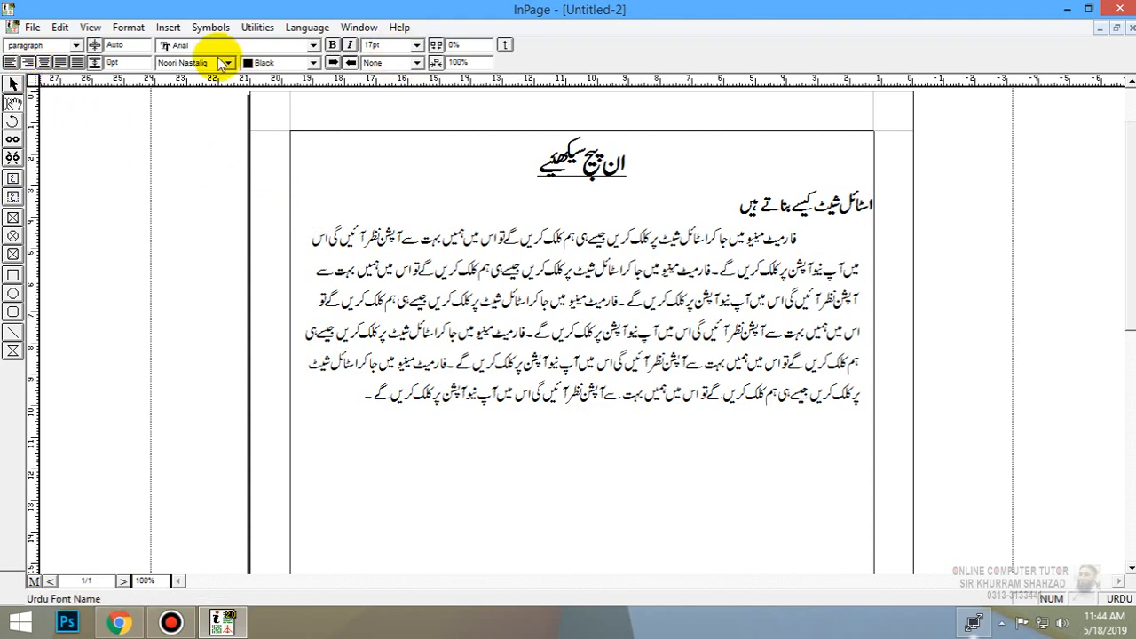
On a new line below the paragraph, apply the Main Heading style sheet and write "آن لائن کمپیوٹر ٹیوٹر".
click(64, 46)
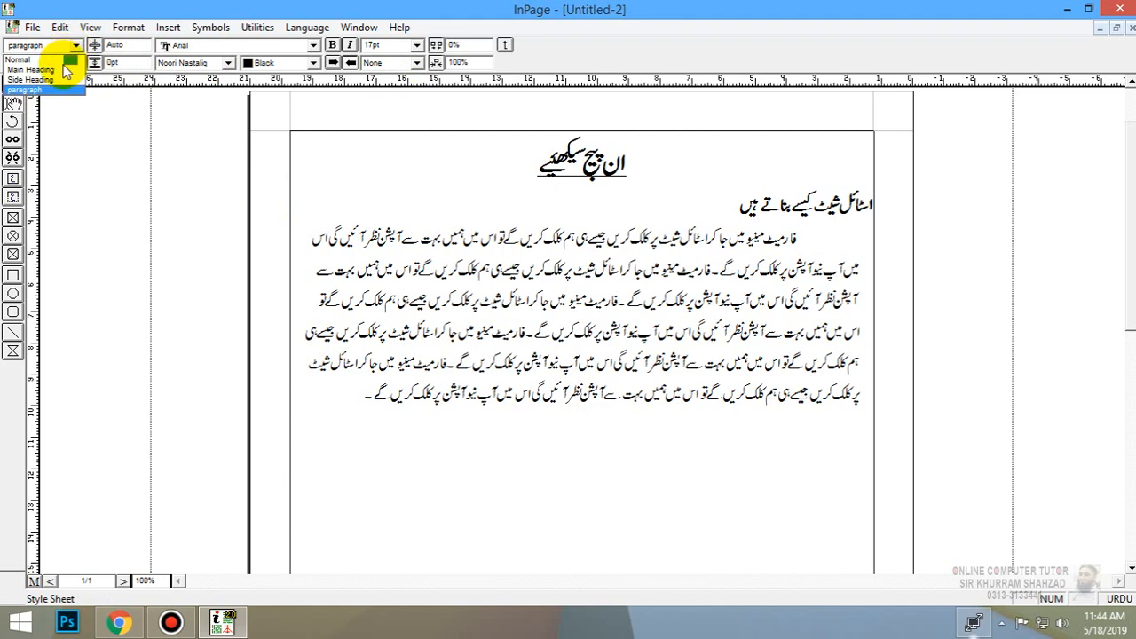
click(58, 71)
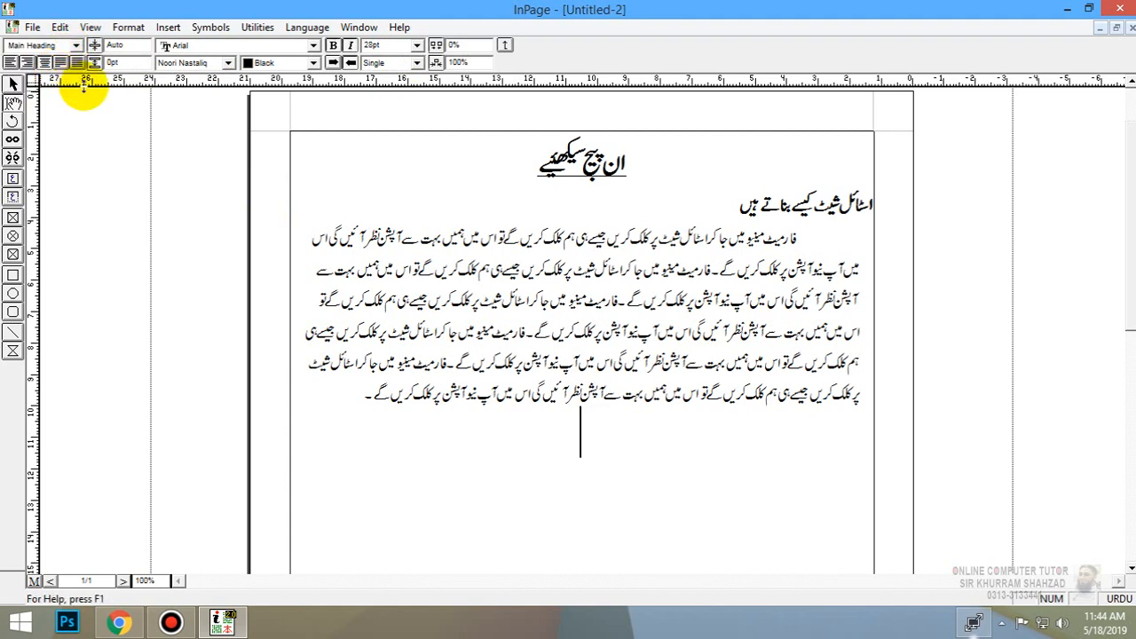
text(آ)
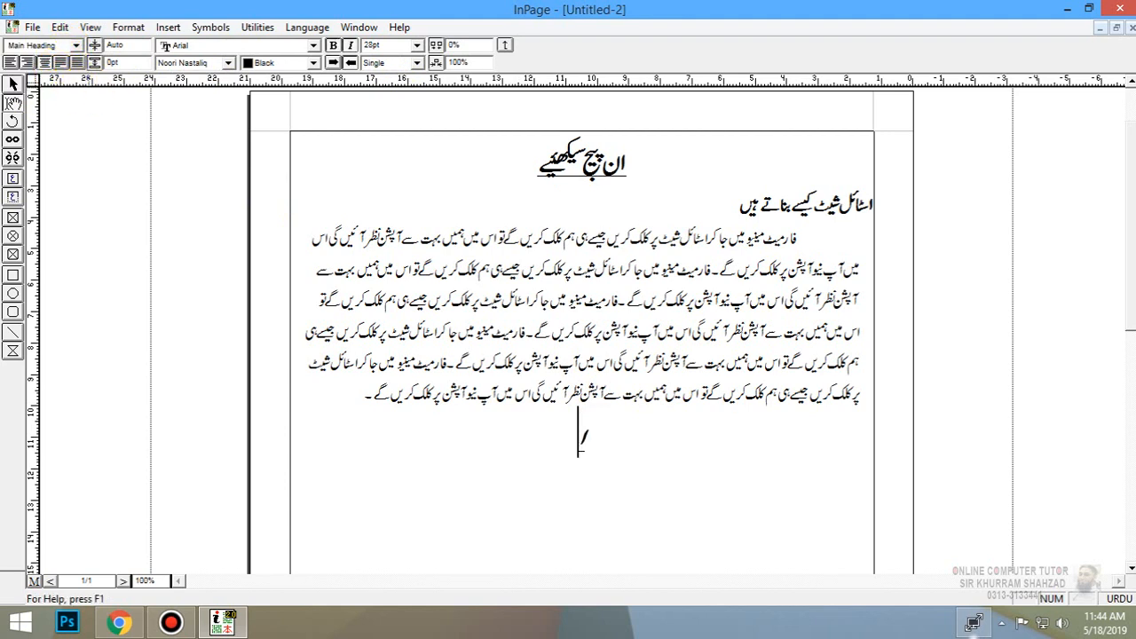
text(ن لائن)
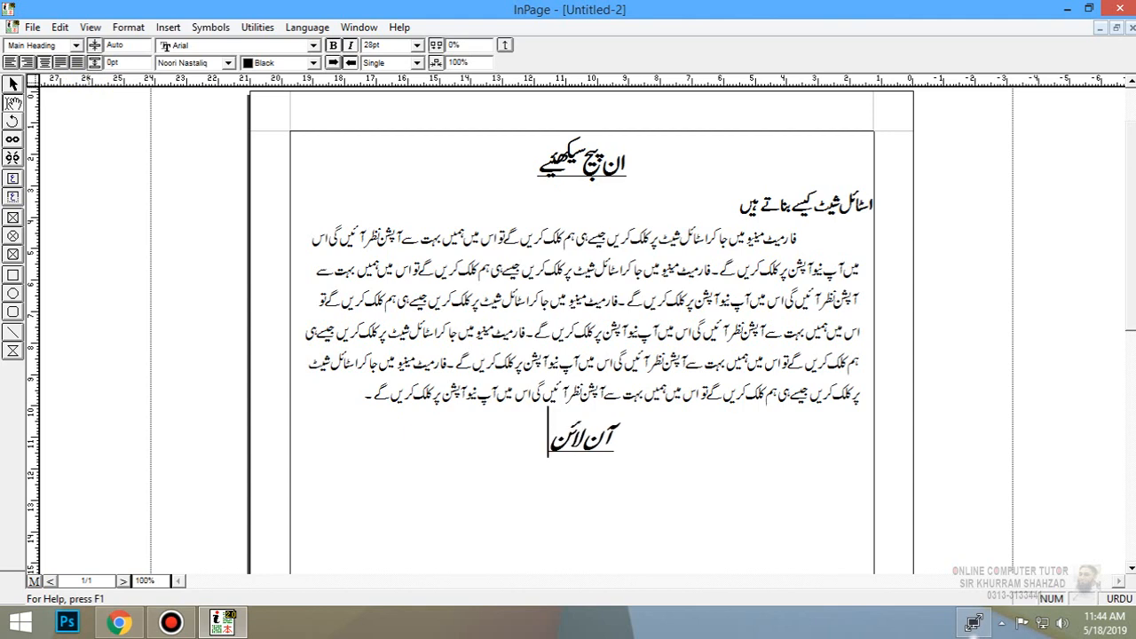
text( کمییو)
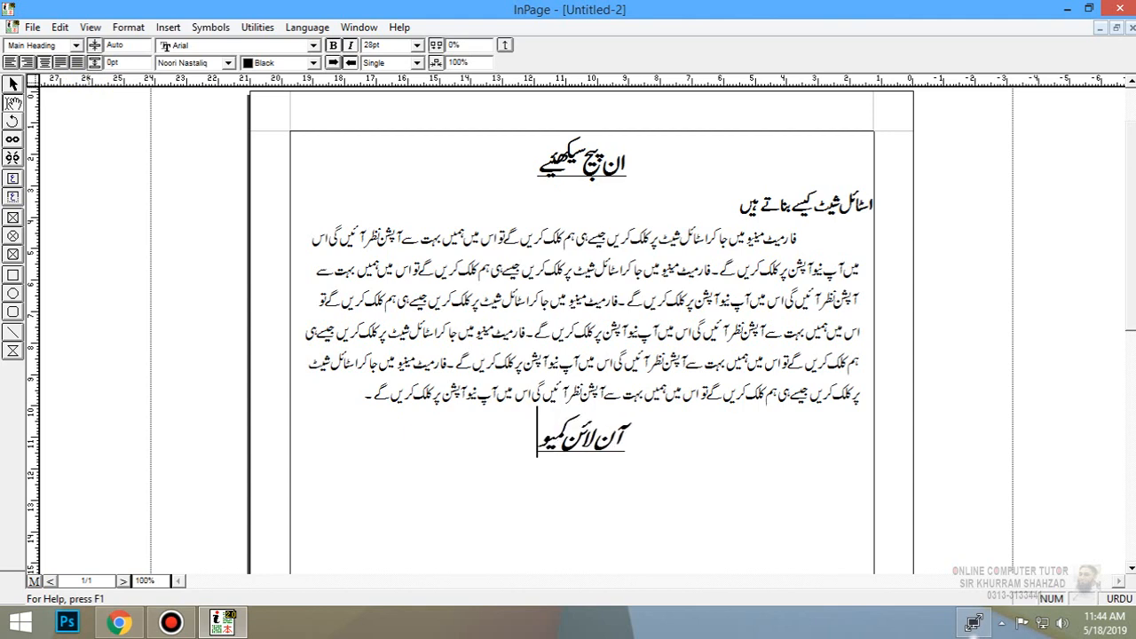
text(ٹر ٹیوٹر)
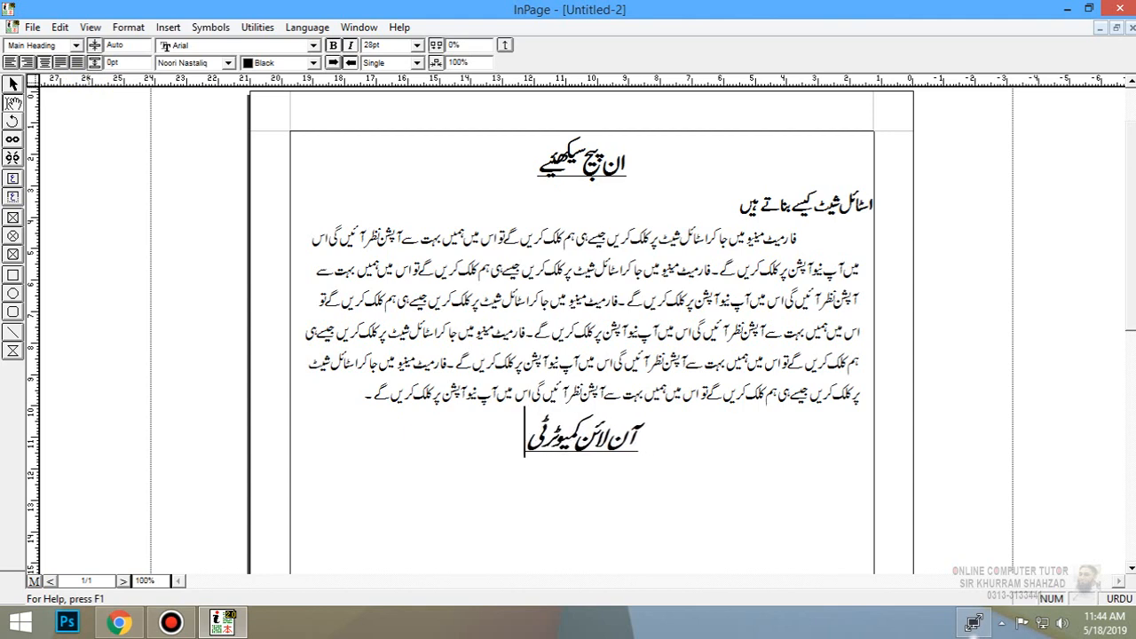